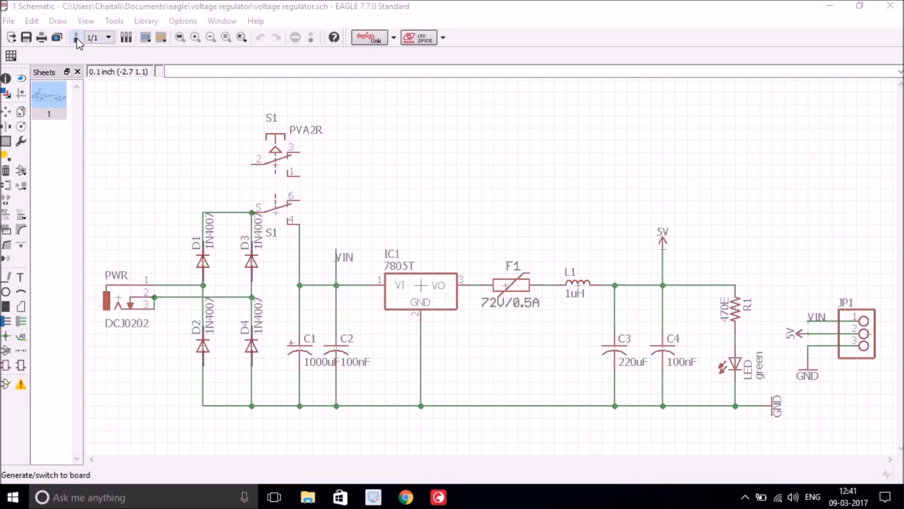
- Generate a board from the voltage regulator schematic and maximize the Board window
left_click(76, 39)
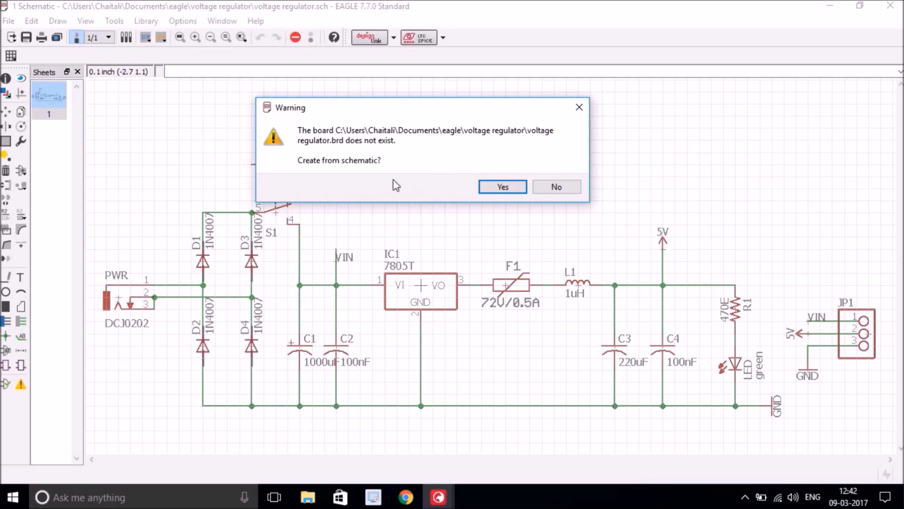
left_click(502, 188)
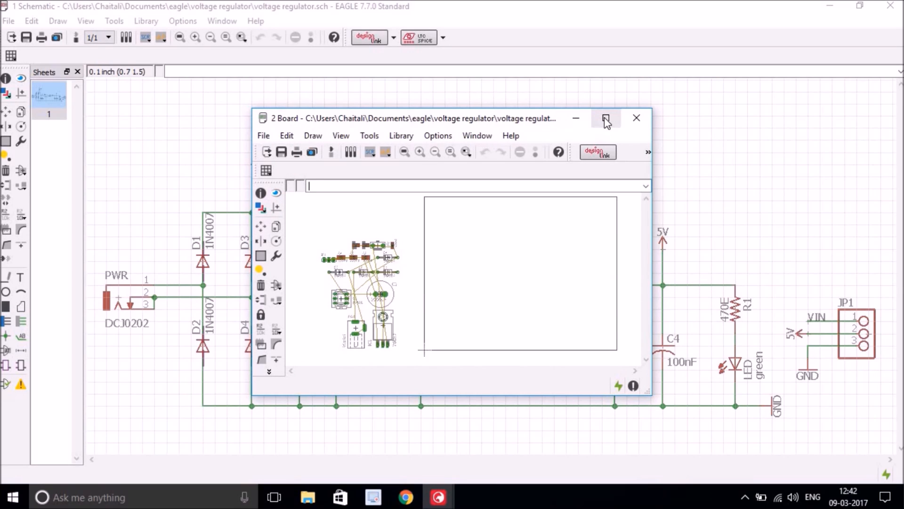
left_click_drag(532, 123, 502, 111)
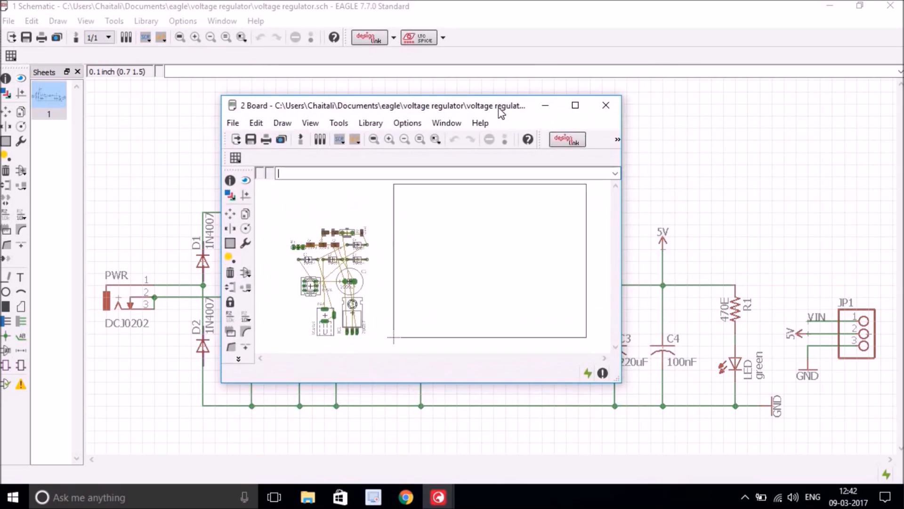
left_click(574, 106)
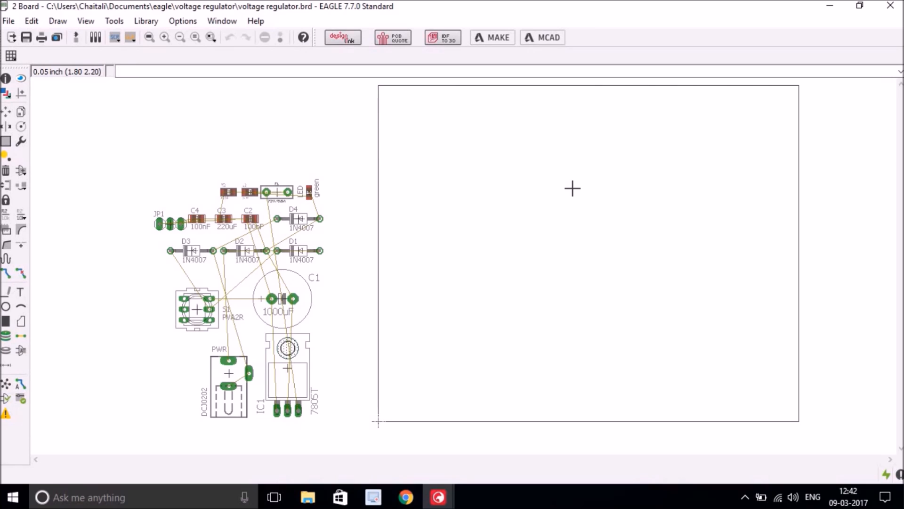
- Save the board as voltage regulator.brd
left_click(9, 21)
left_click(29, 102)
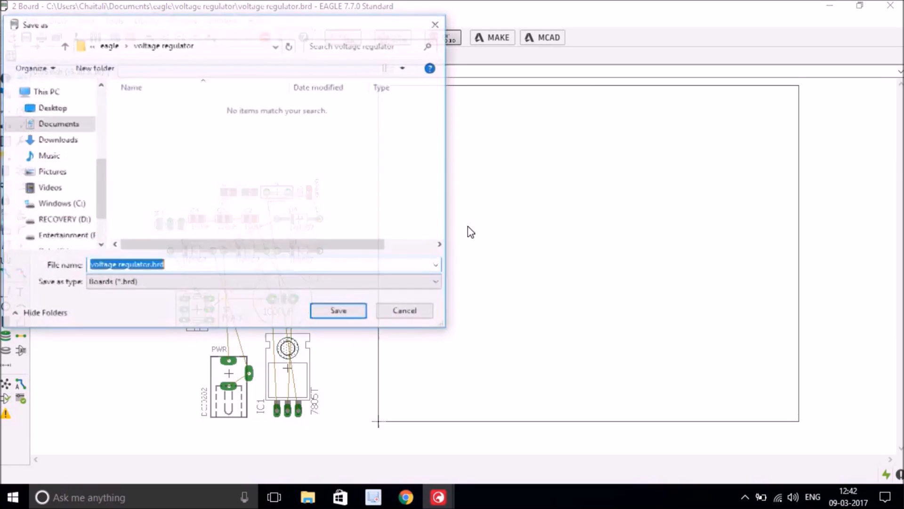
left_click(178, 266)
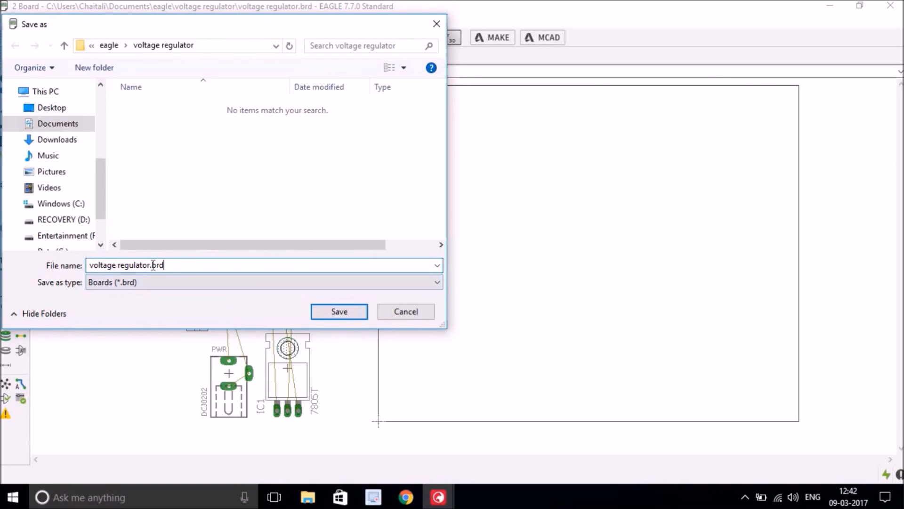
left_click_drag(152, 265, 172, 264)
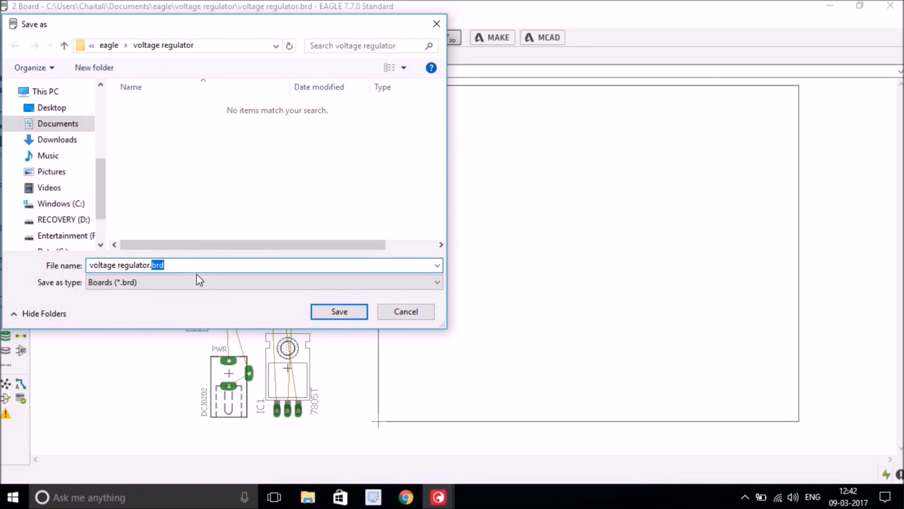
left_click(339, 311)
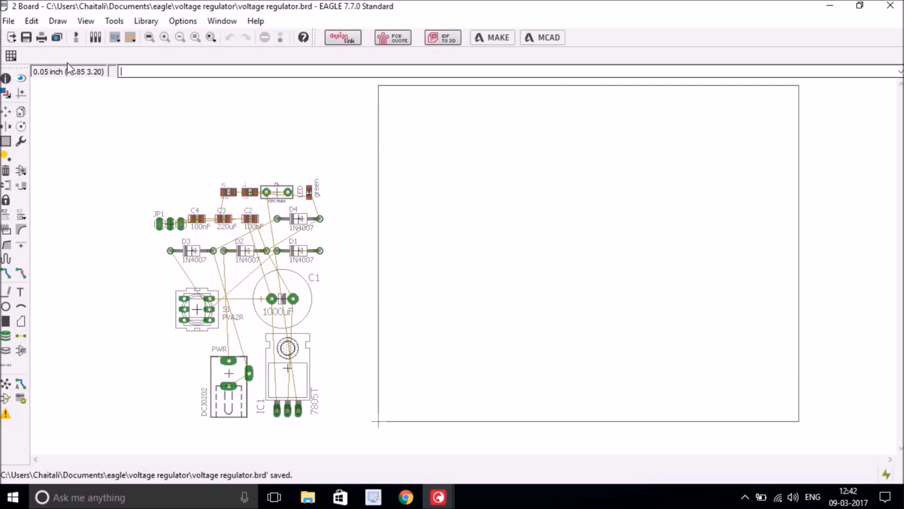
- Turn on the grid display with a 1 mm grid size
left_click(12, 56)
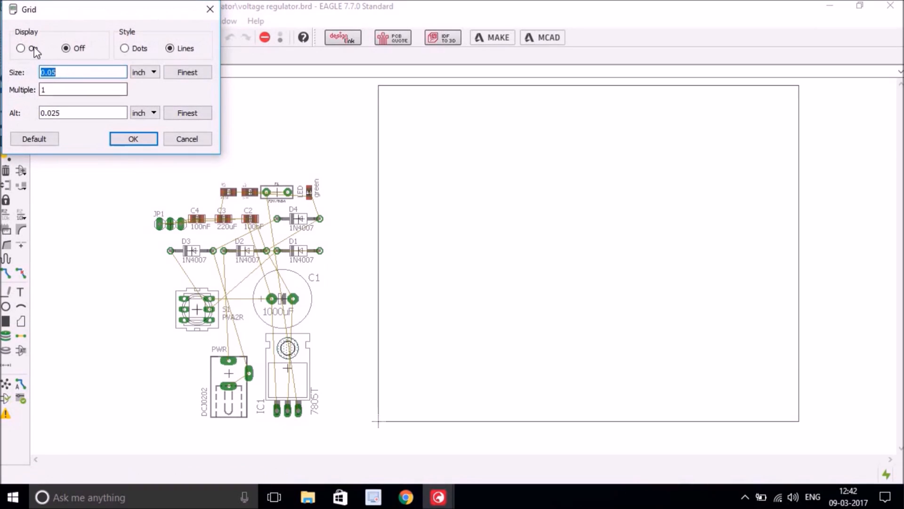
left_click(20, 48)
left_click(152, 72)
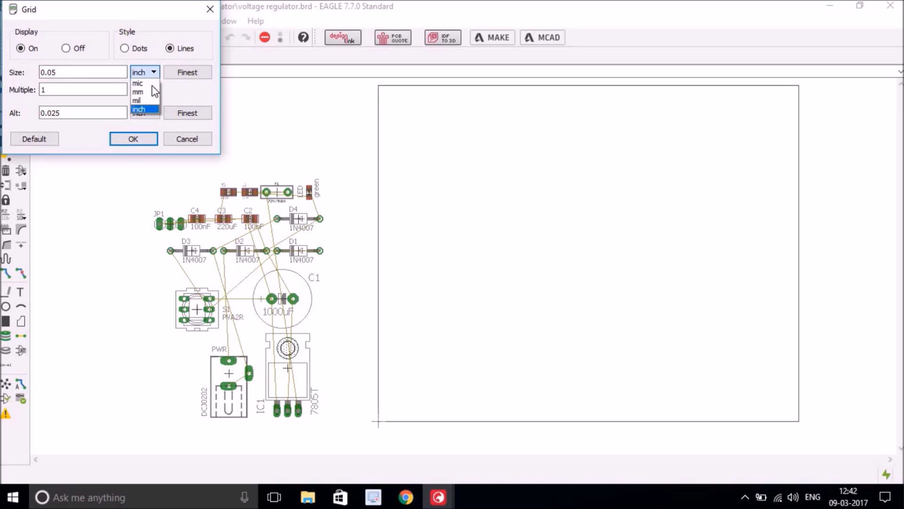
left_click(141, 92)
left_click_drag(92, 73, 40, 72)
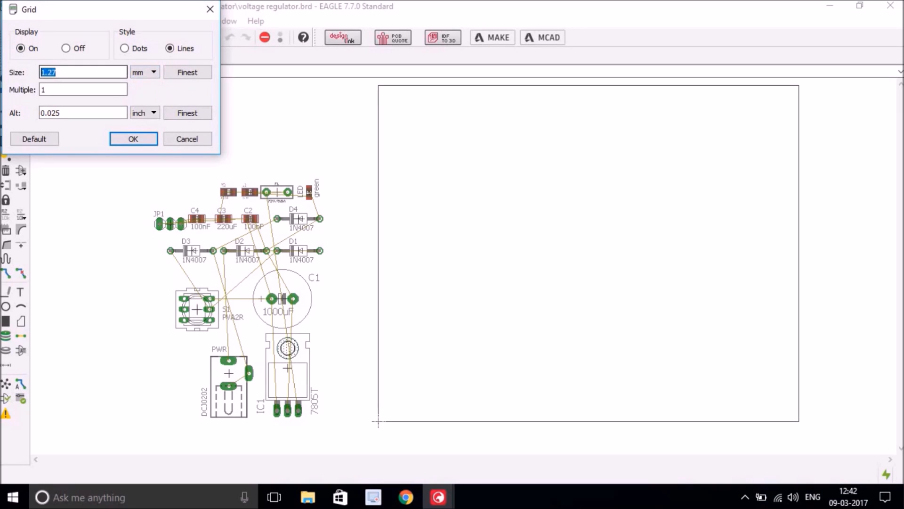
type("1")
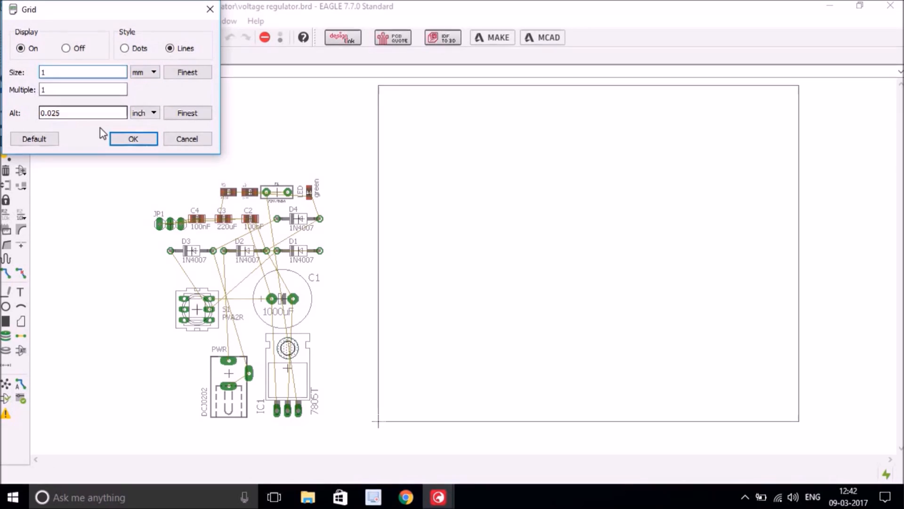
left_click(145, 142)
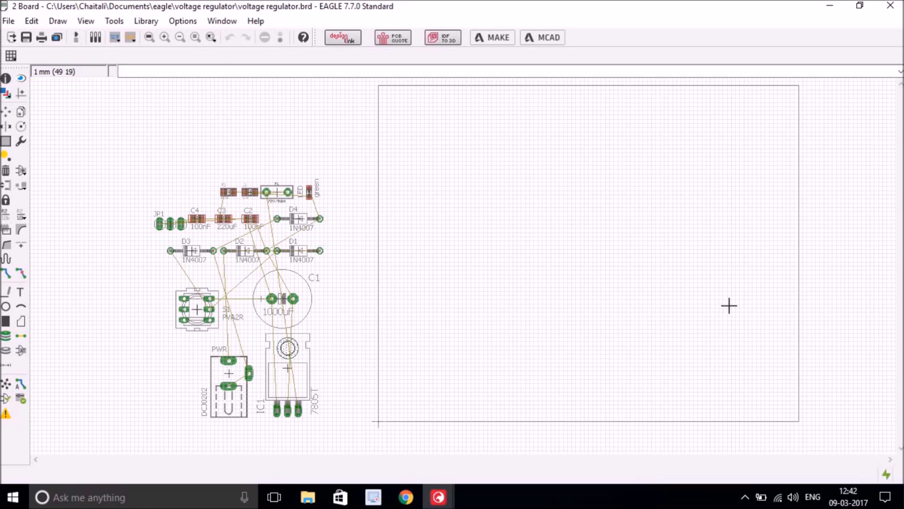
- Shrink the board outline by moving its right edge left and its top edge down
left_click(6, 112)
left_click(799, 273)
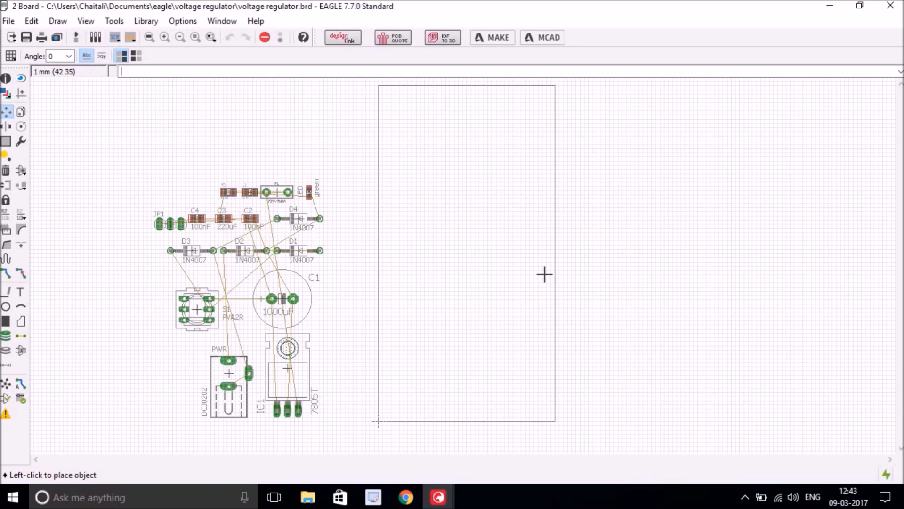
left_click(545, 274)
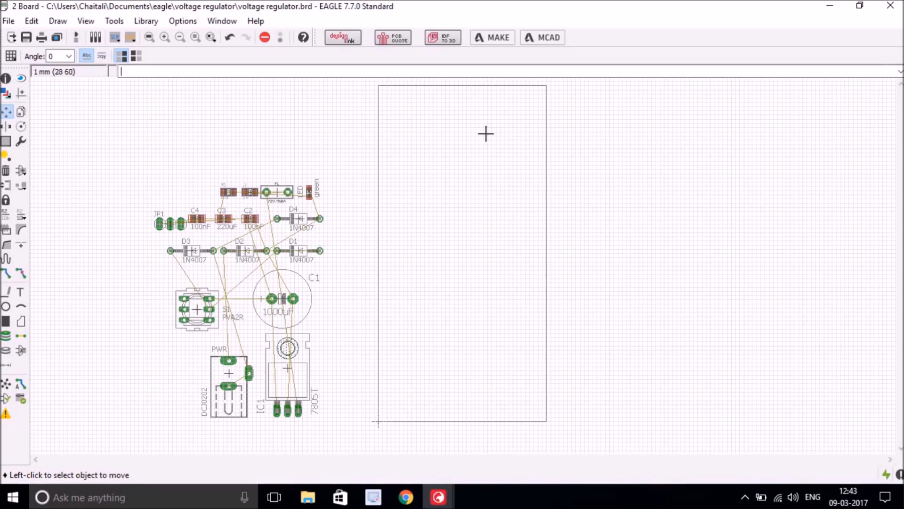
left_click(480, 85)
left_click(482, 211)
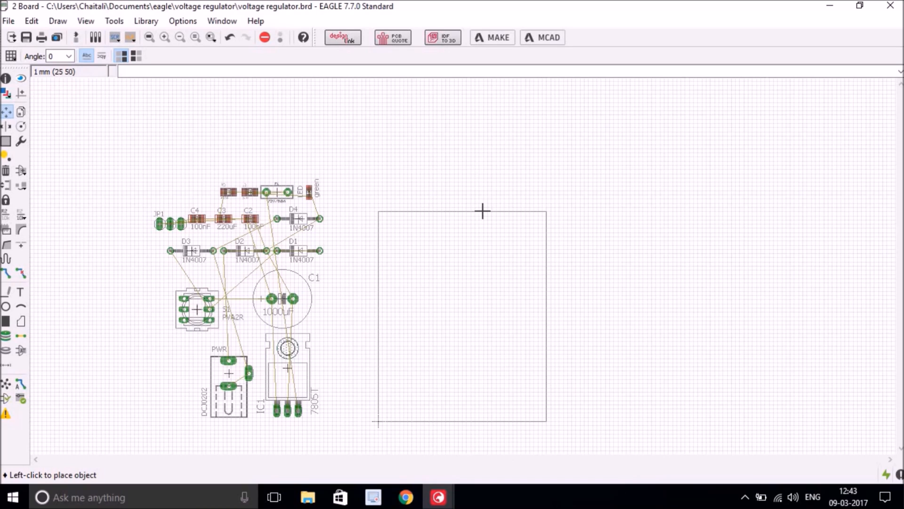
left_click(482, 212)
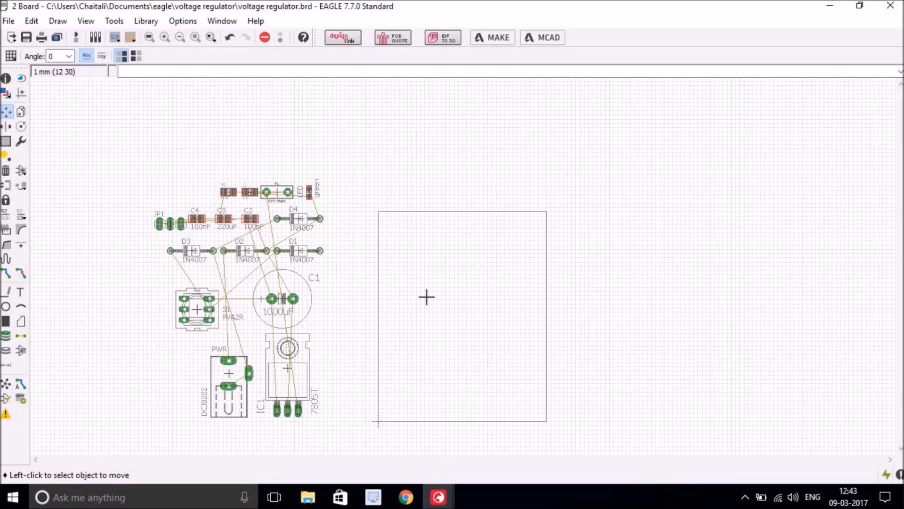
left_click(150, 38)
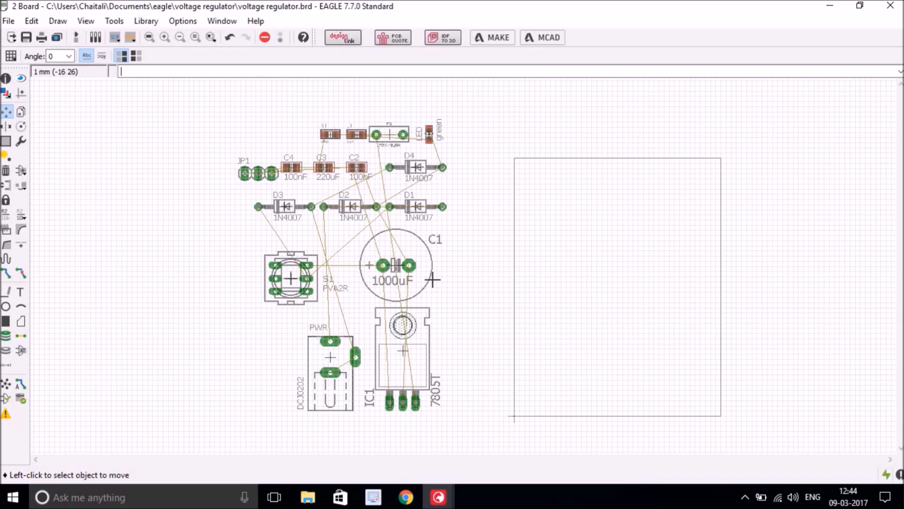
left_click(340, 361)
- Rotate the PWR jack and switch S1 to 270° and place them inside the board
right_click(624, 270)
right_click(622, 272)
right_click(623, 273)
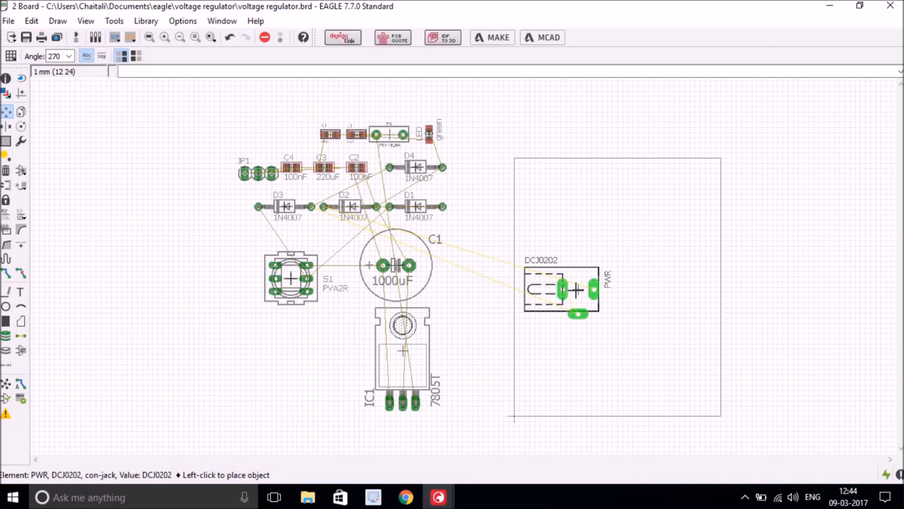
left_click(576, 290)
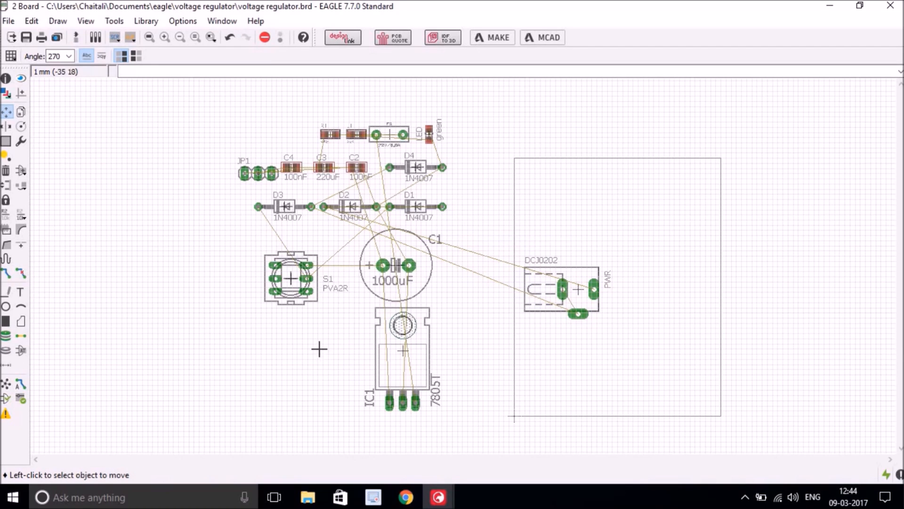
left_click(299, 282)
right_click(575, 220)
right_click(576, 221)
right_click(576, 221)
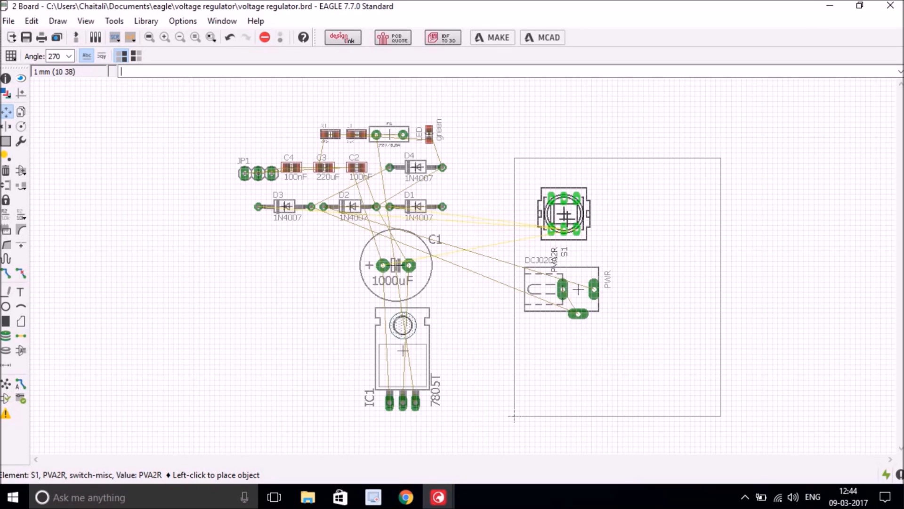
left_click(565, 216)
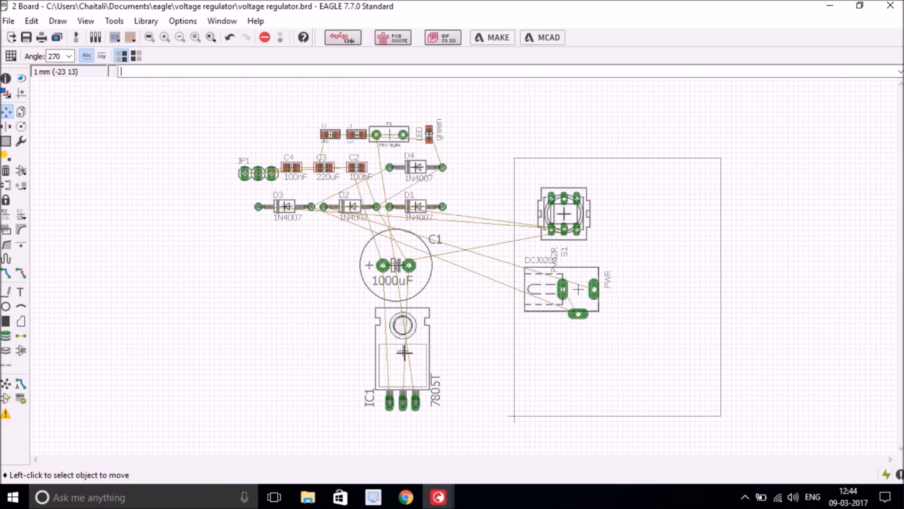
- Place regulator IC1 in the board's top-right corner and capacitor C1 below it
left_click(404, 352)
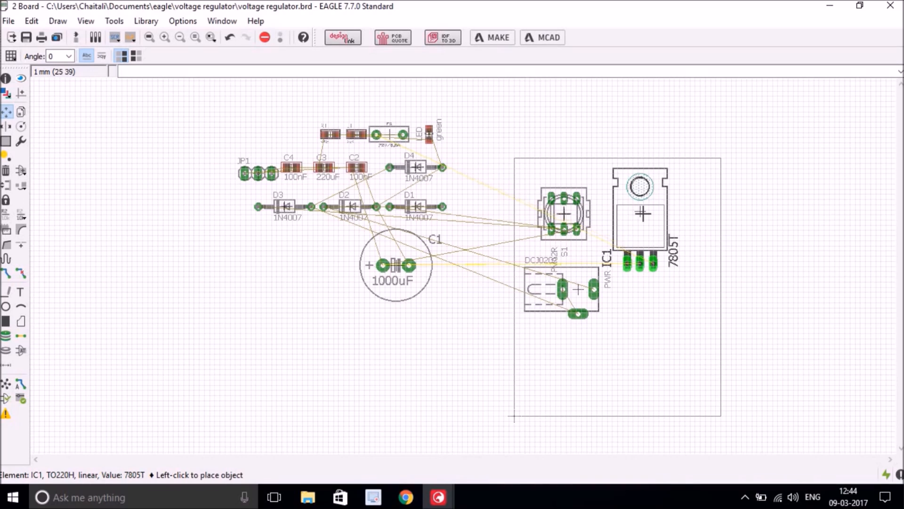
left_click(640, 212)
left_click(396, 265)
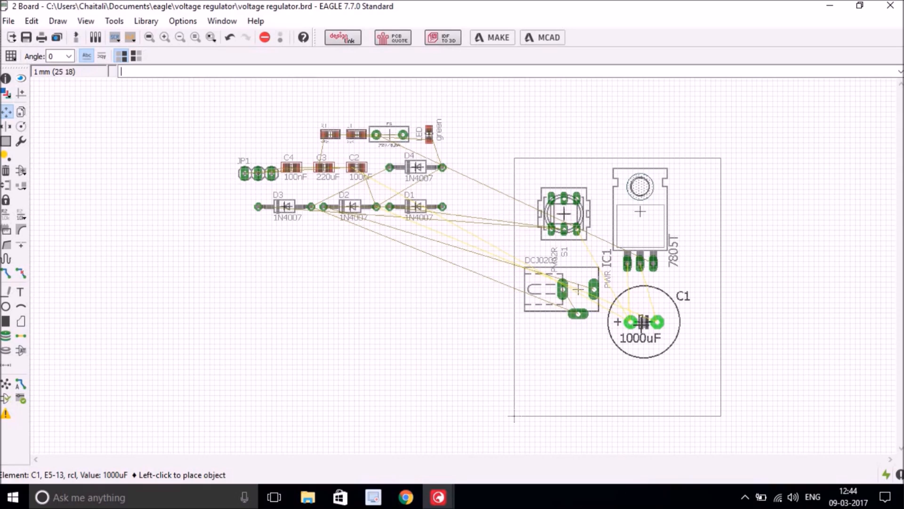
left_click(643, 322)
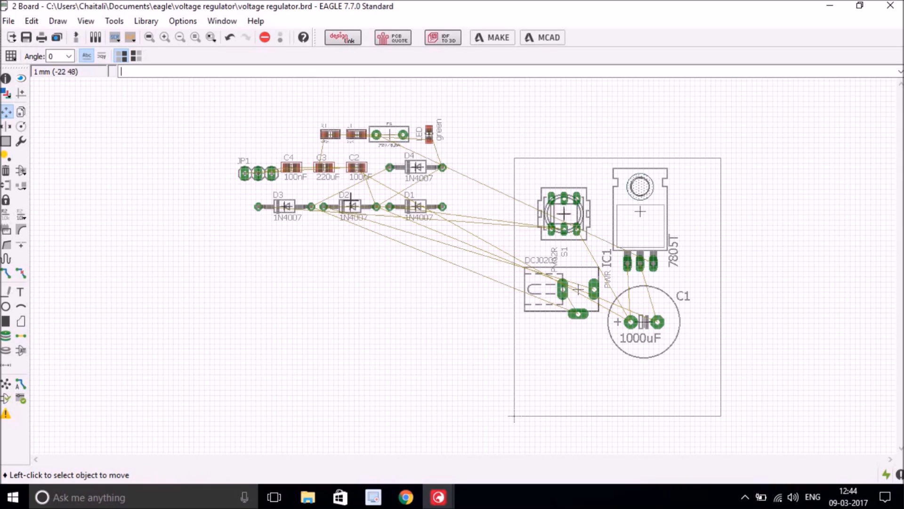
left_click(416, 206)
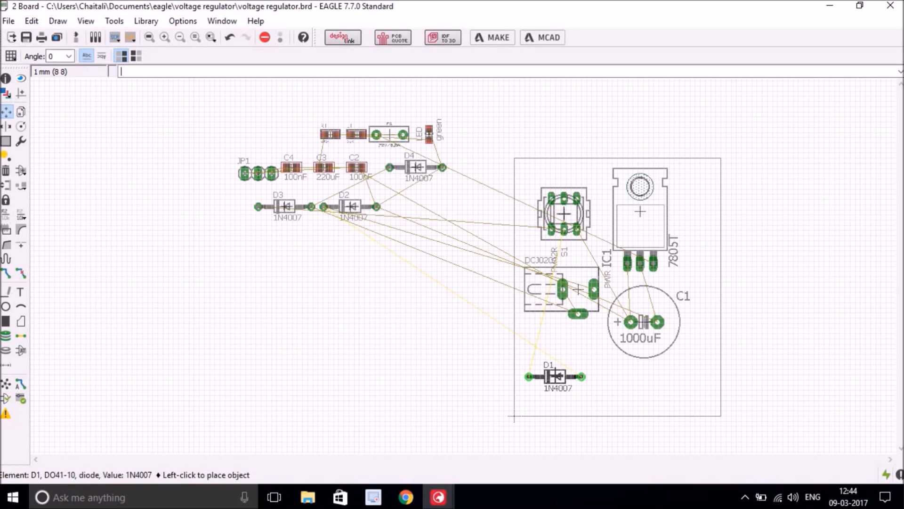
- Place diodes D1–D4 near the board's bottom edge, two above and two below
left_click(555, 376)
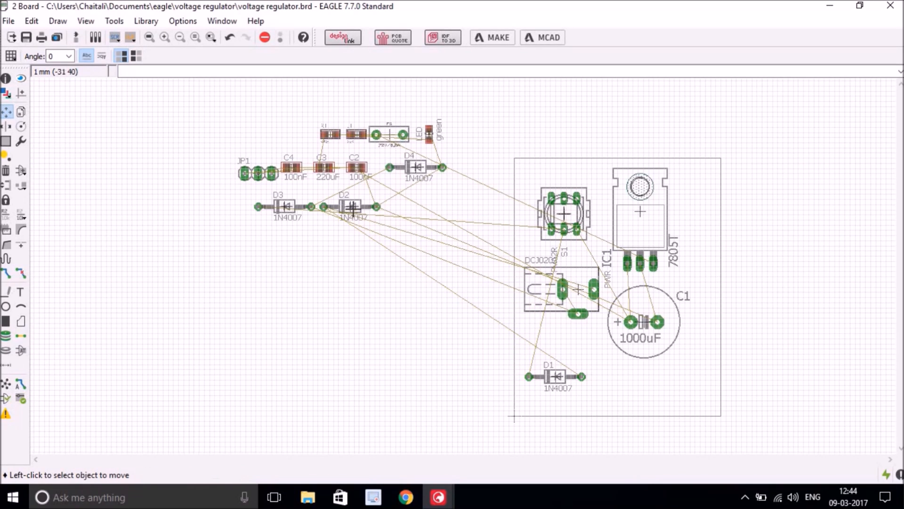
left_click(352, 207)
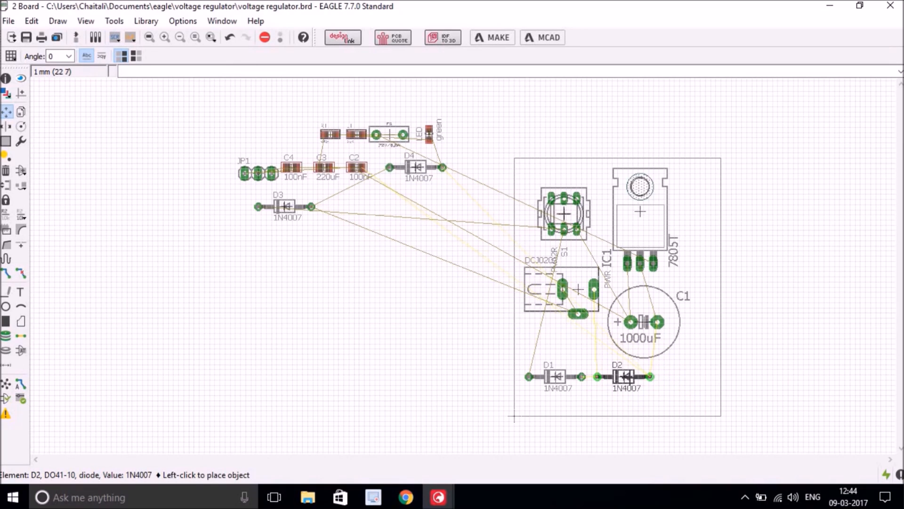
left_click(625, 376)
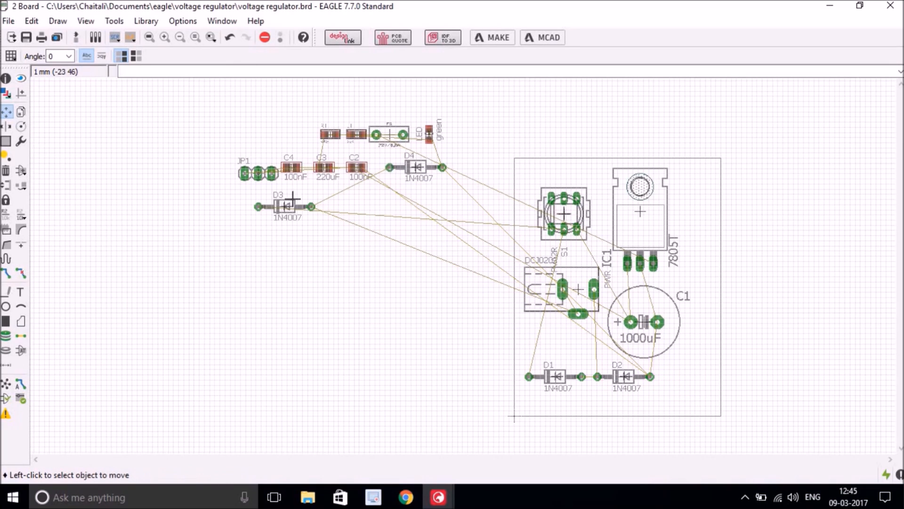
left_click(286, 207)
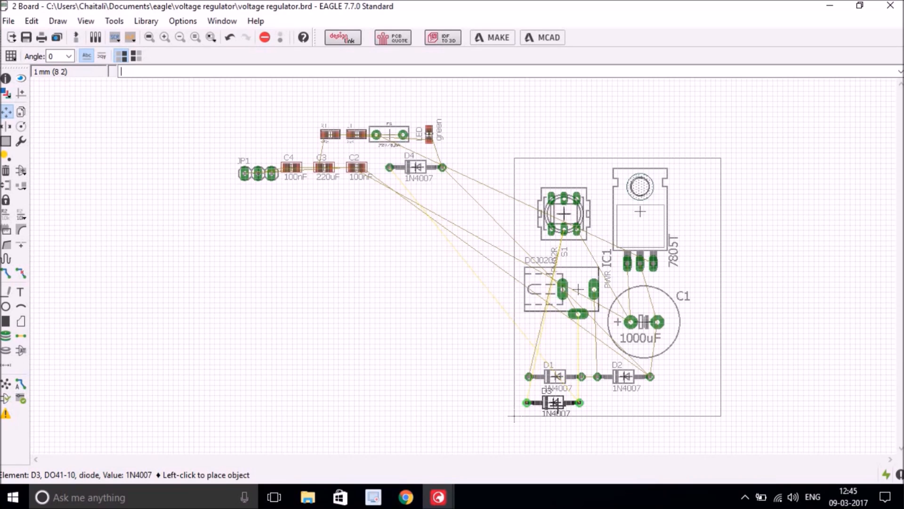
left_click(558, 402)
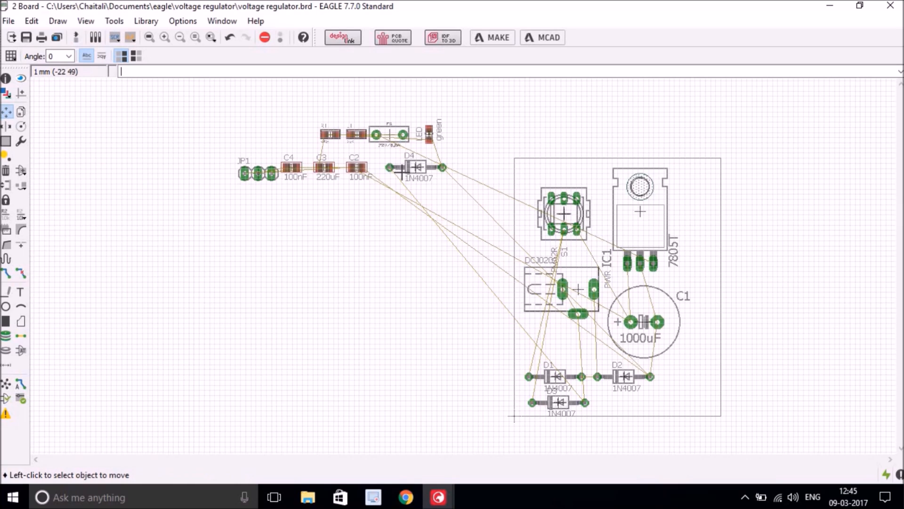
left_click(416, 167)
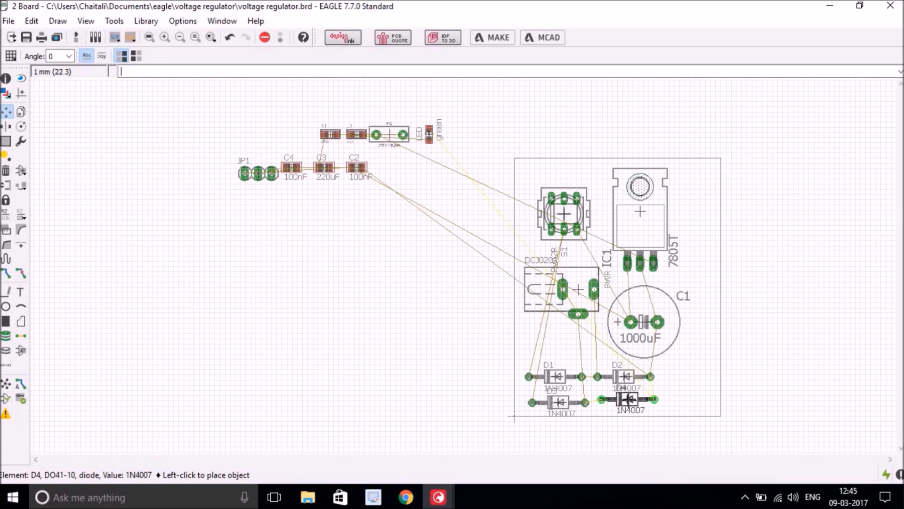
left_click(627, 398)
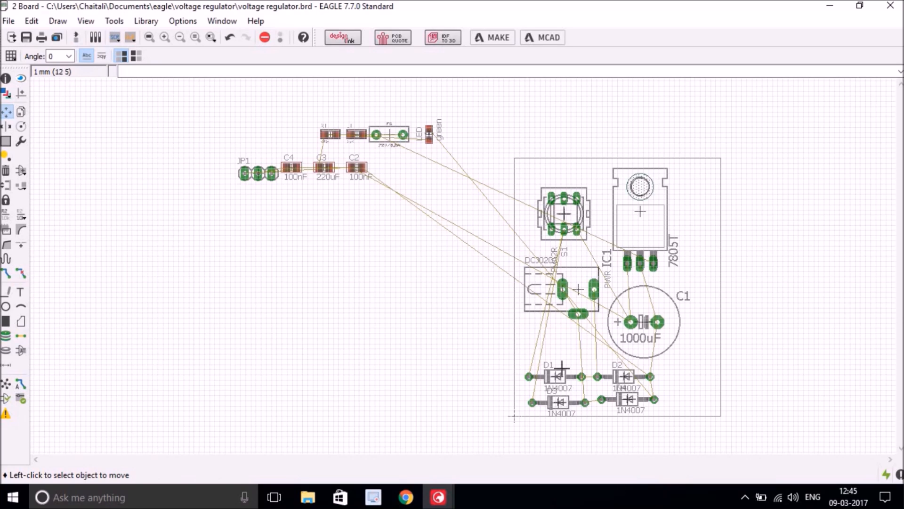
- Align D1–D4 into two even rows and nudge C1 slightly upward
left_click(542, 377)
left_click(555, 366)
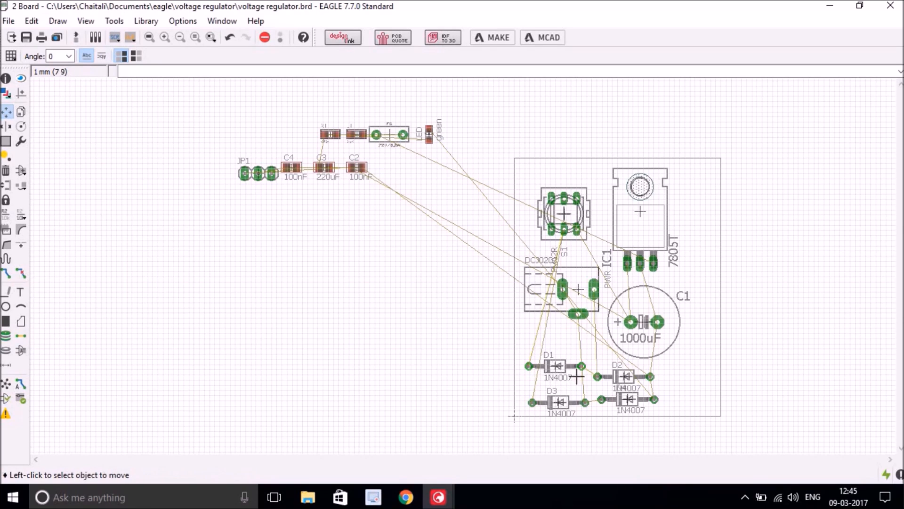
left_click(644, 322)
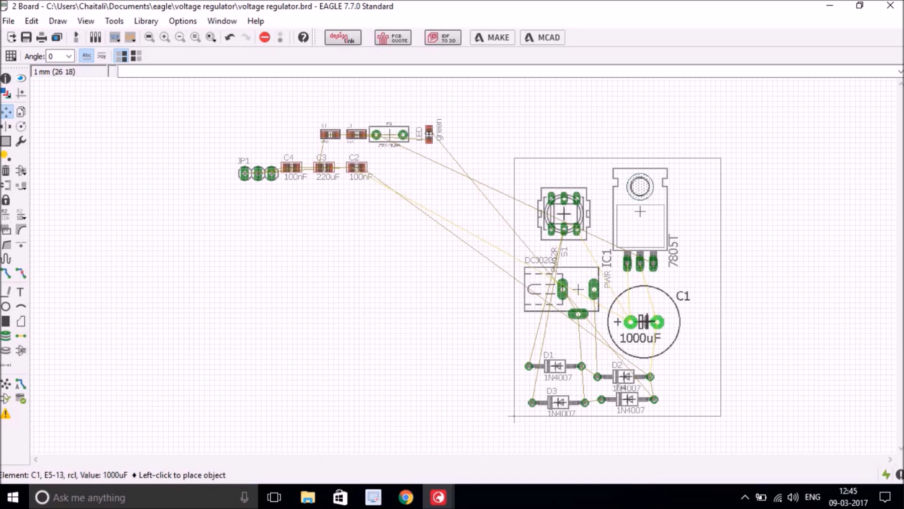
left_click(644, 317)
left_click(624, 377)
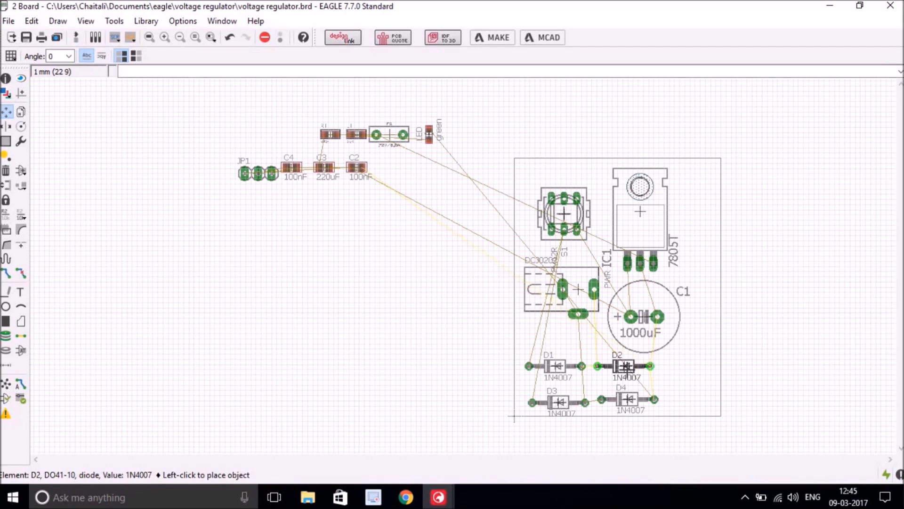
left_click(625, 366)
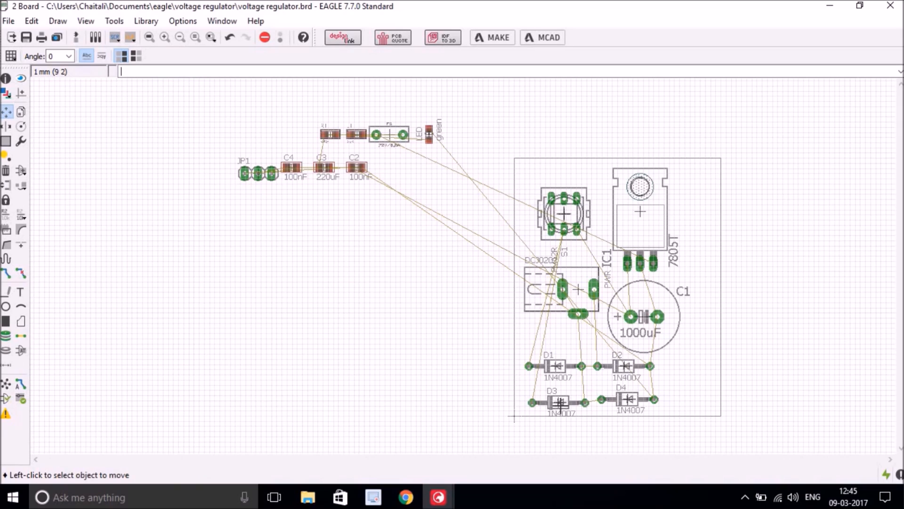
left_click(559, 402)
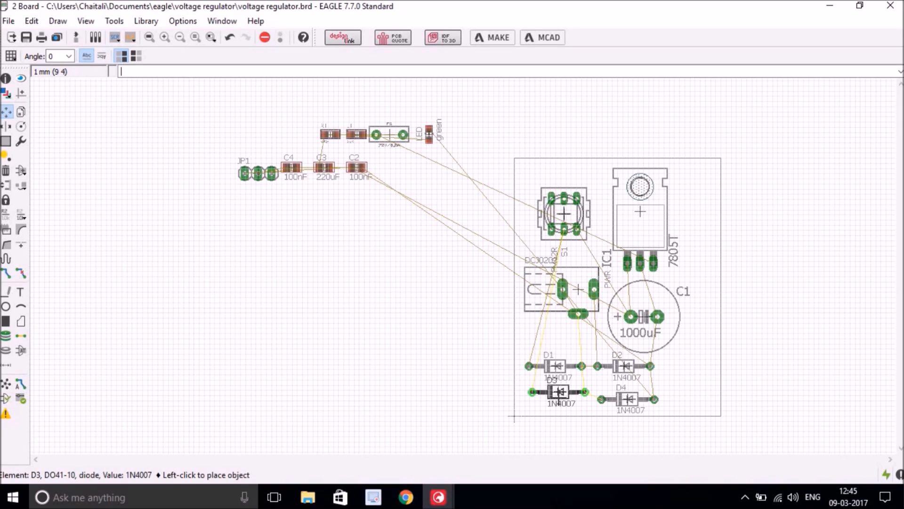
left_click(558, 397)
left_click(628, 398)
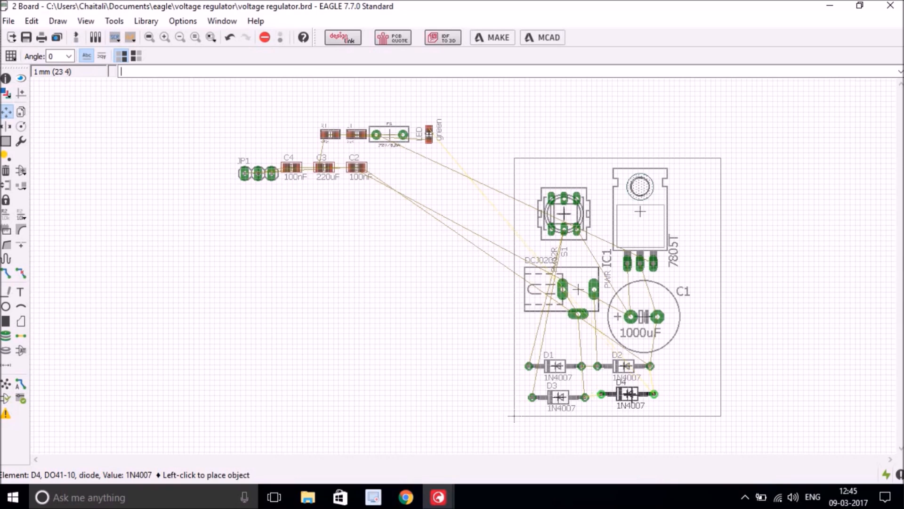
left_click(628, 394)
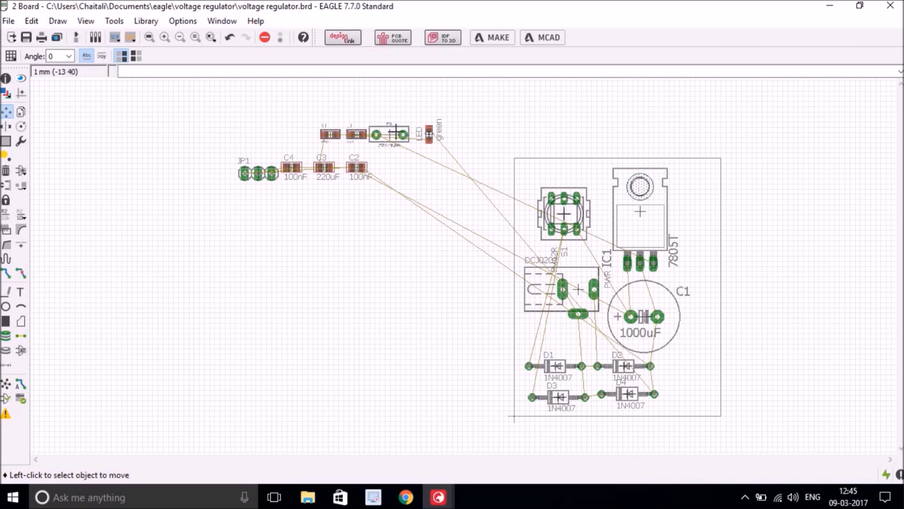
left_click(386, 134)
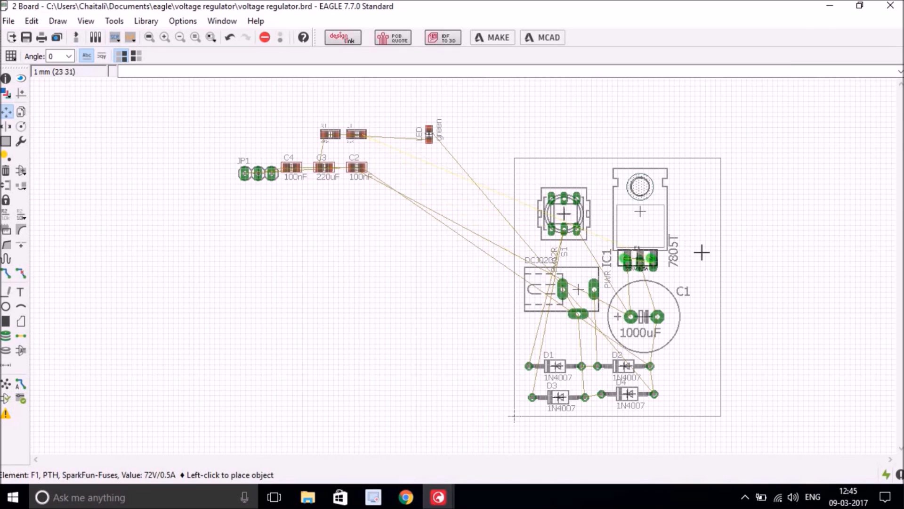
- Rotate fuse F1 and inductor L1 upright and place them at the board's right edge
right_click(697, 249)
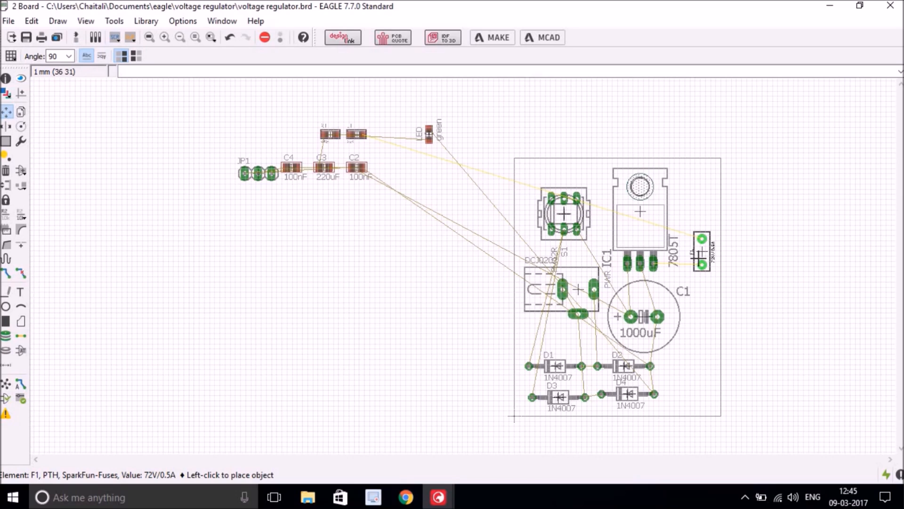
left_click(699, 254)
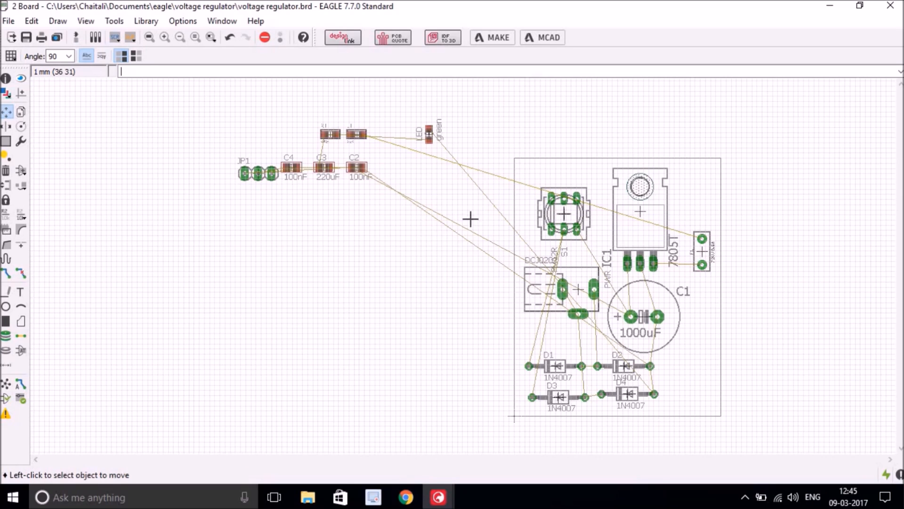
left_click(356, 134)
right_click(704, 200)
right_click(710, 193)
right_click(711, 192)
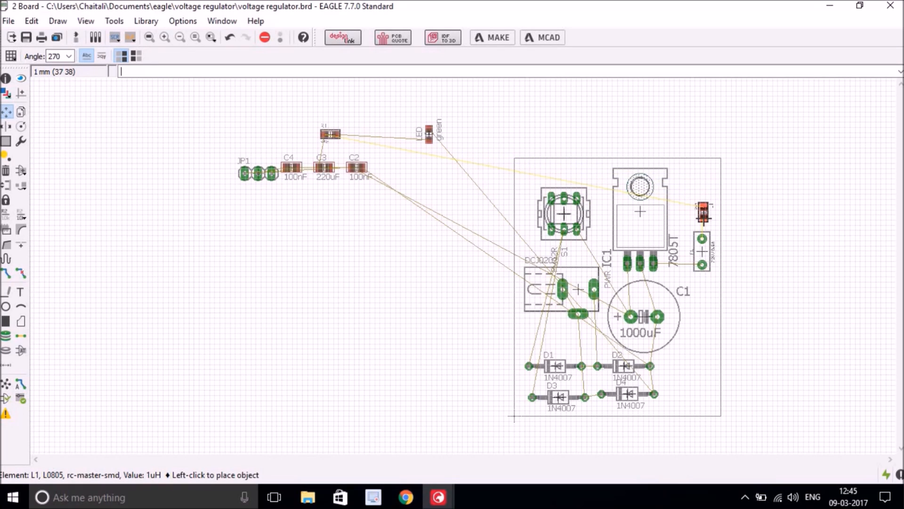
left_click(703, 212)
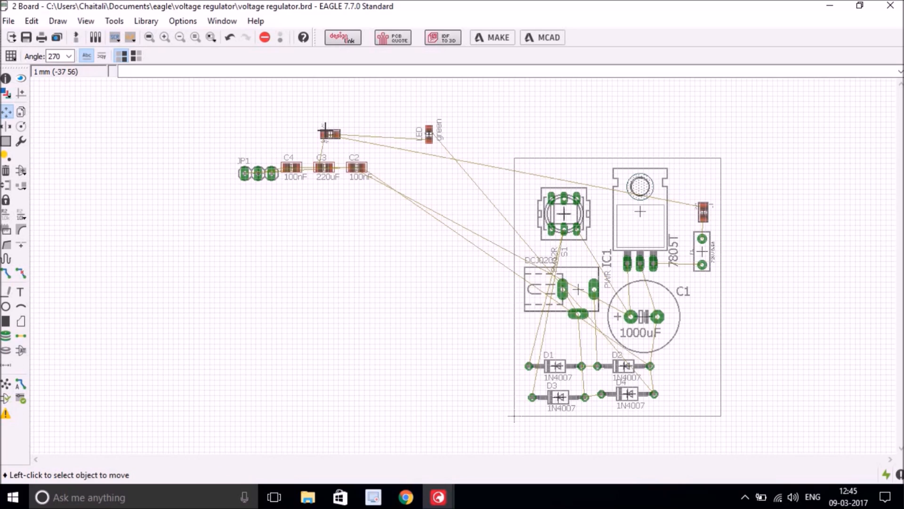
- Place R1 rotated 180° and the green LED rotated 270° at the board's top right
left_click(330, 135)
right_click(700, 182)
right_click(701, 183)
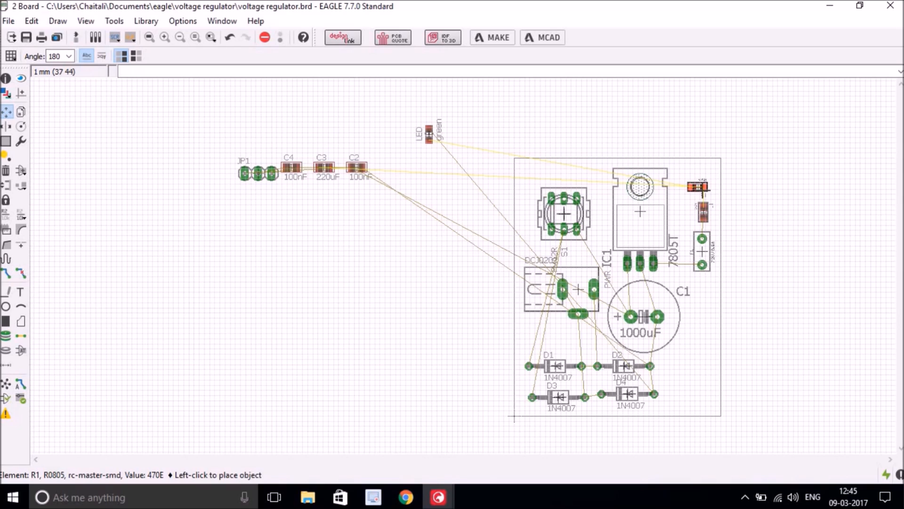
left_click(698, 186)
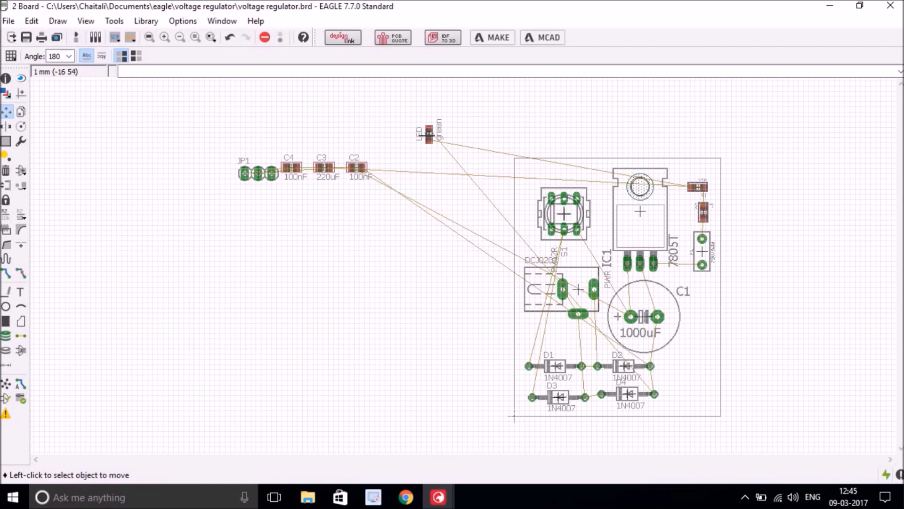
left_click(429, 134)
right_click(688, 172)
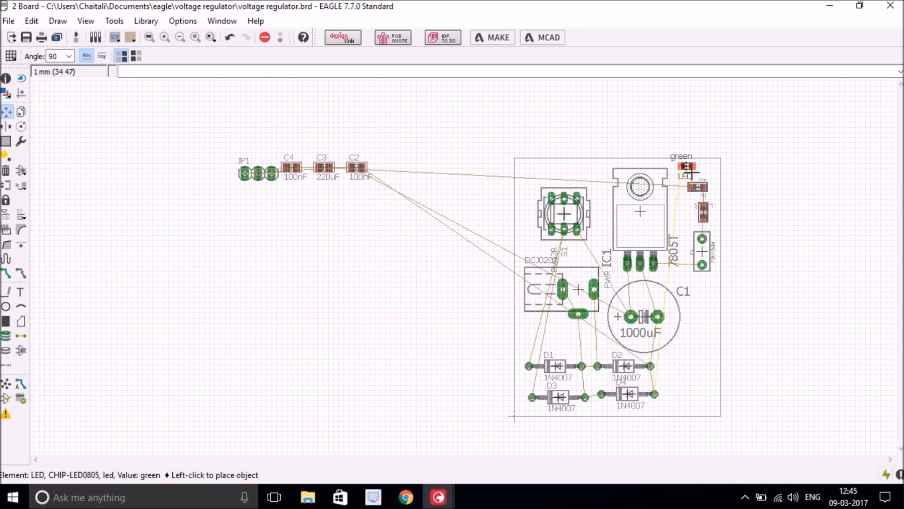
right_click(688, 172)
right_click(691, 169)
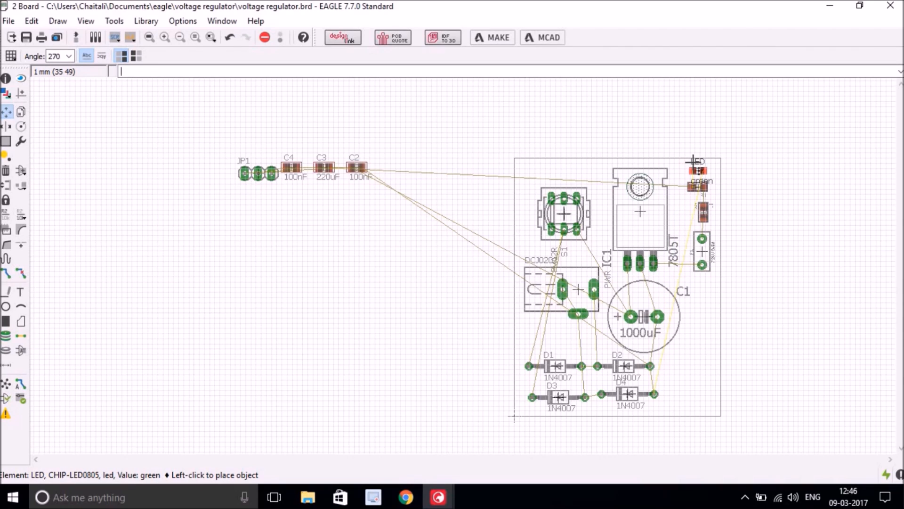
left_click(693, 161)
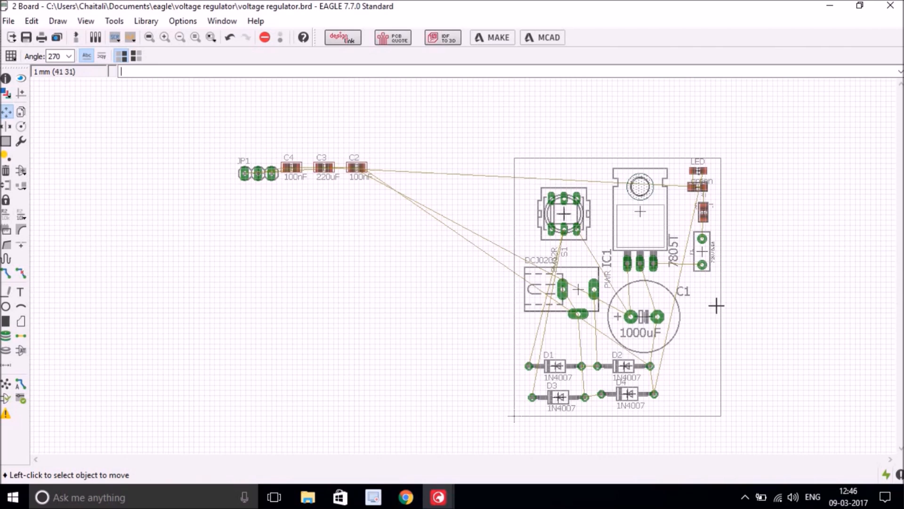
- Fine-tune the positions of F1, L1, R1 and the LED along the right edge
left_click(702, 252)
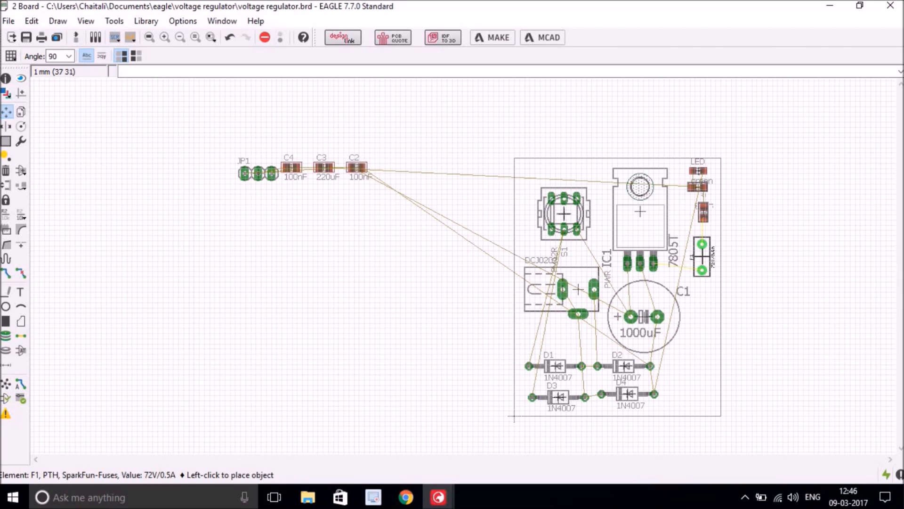
left_click(702, 256)
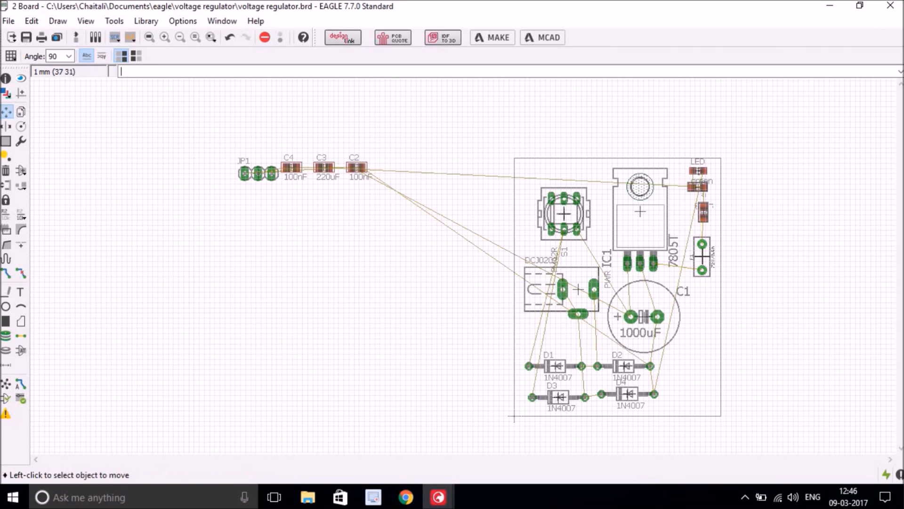
left_click(702, 213)
right_click(702, 215)
right_click(702, 216)
left_click(703, 218)
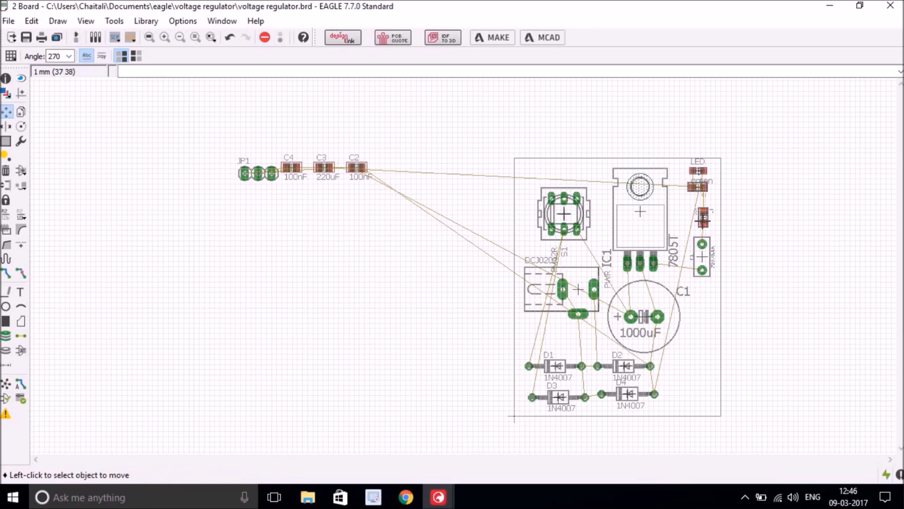
left_click(698, 187)
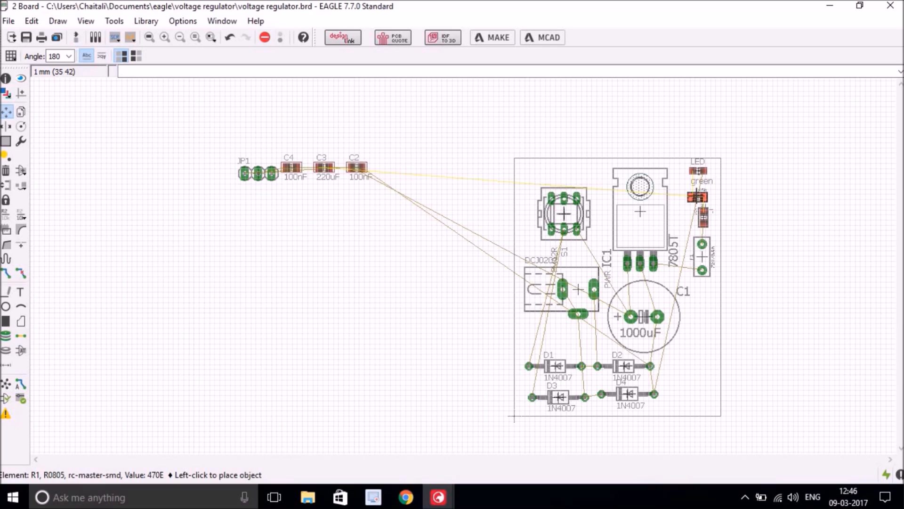
left_click(697, 191)
left_click(698, 171)
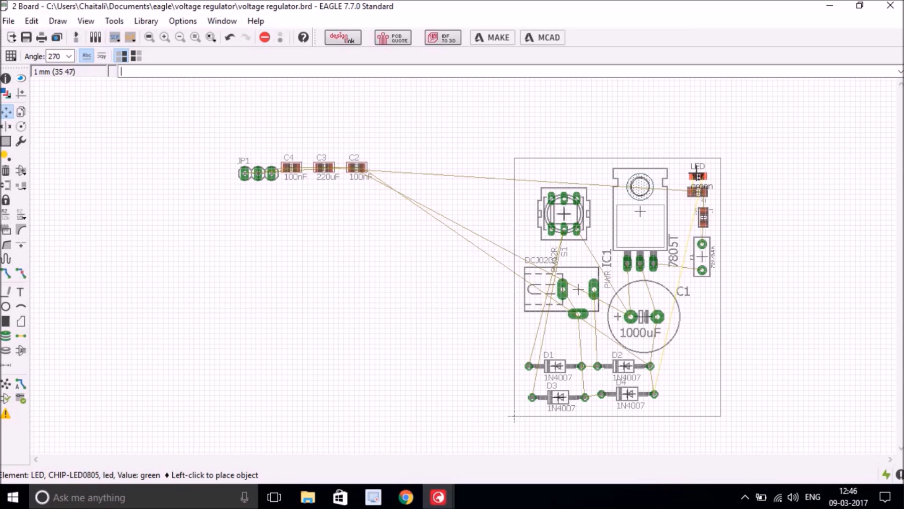
left_click(697, 175)
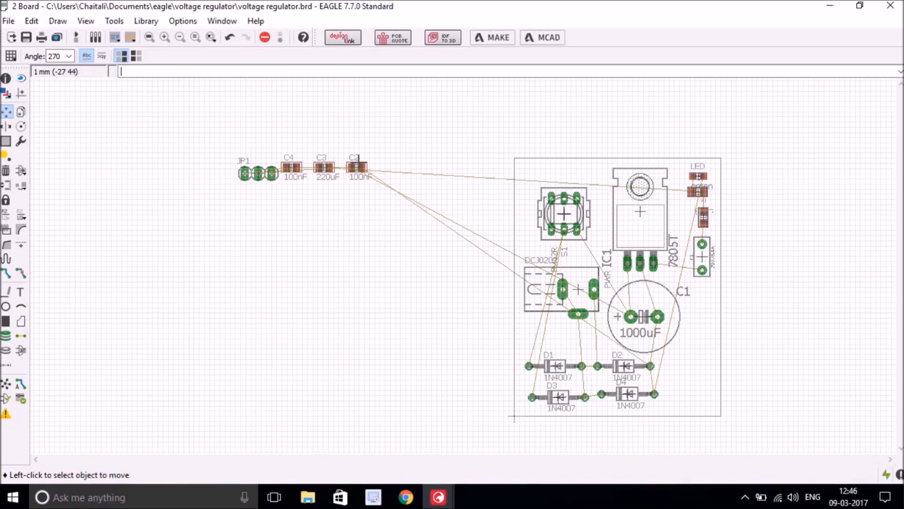
left_click(354, 166)
- Place capacitors C2 and C3 stacked at the board's right edge, with C2 rotated
right_click(694, 344)
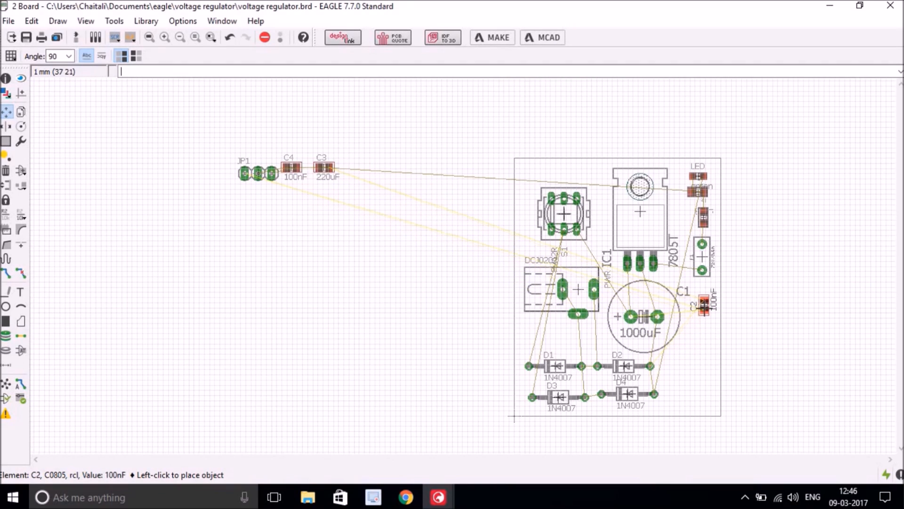
left_click(703, 305)
left_click(324, 167)
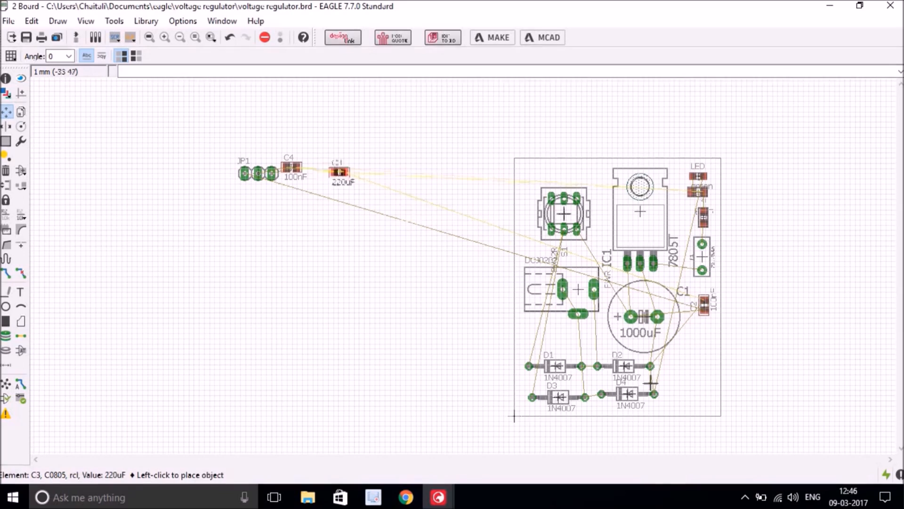
left_click(691, 347)
left_click(704, 305)
right_click(703, 305)
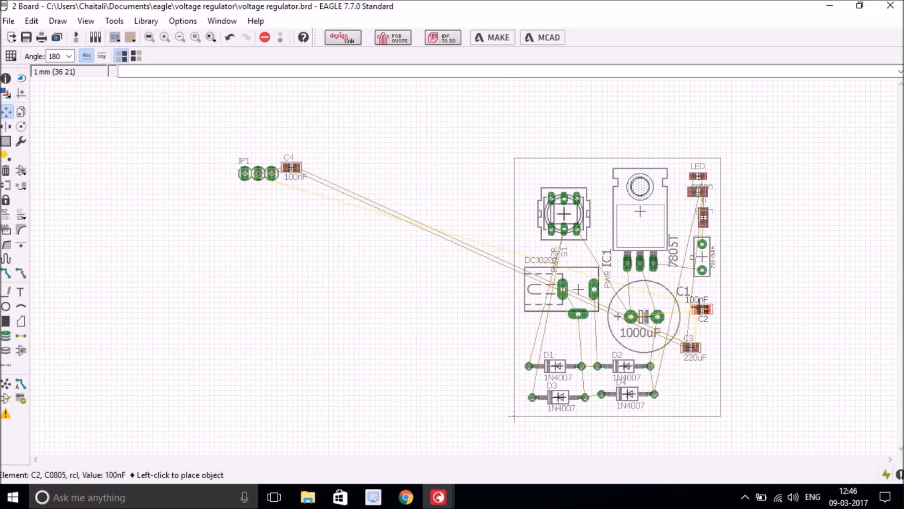
right_click(701, 309)
right_click(698, 306)
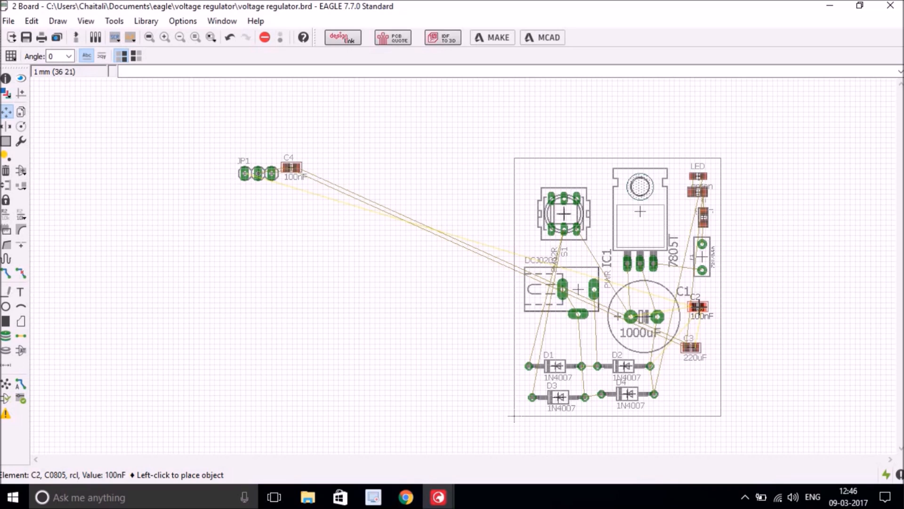
left_click(698, 311)
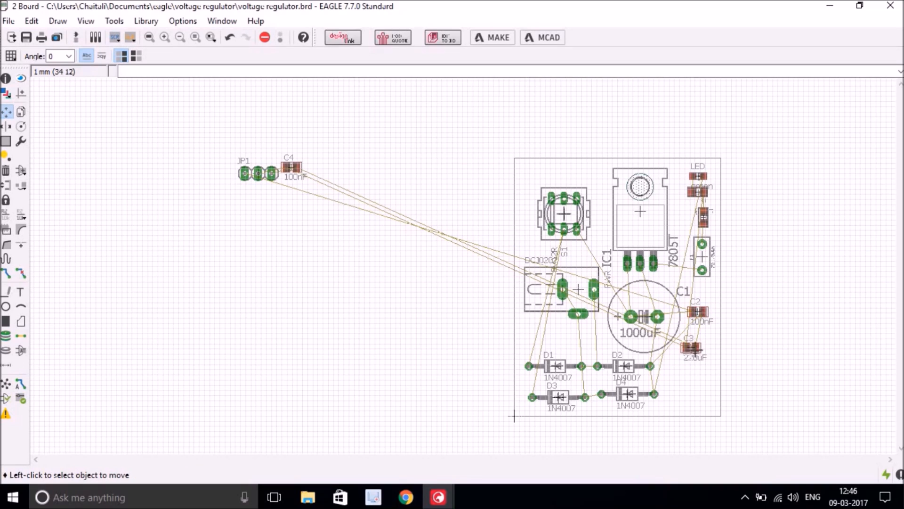
left_click(690, 349)
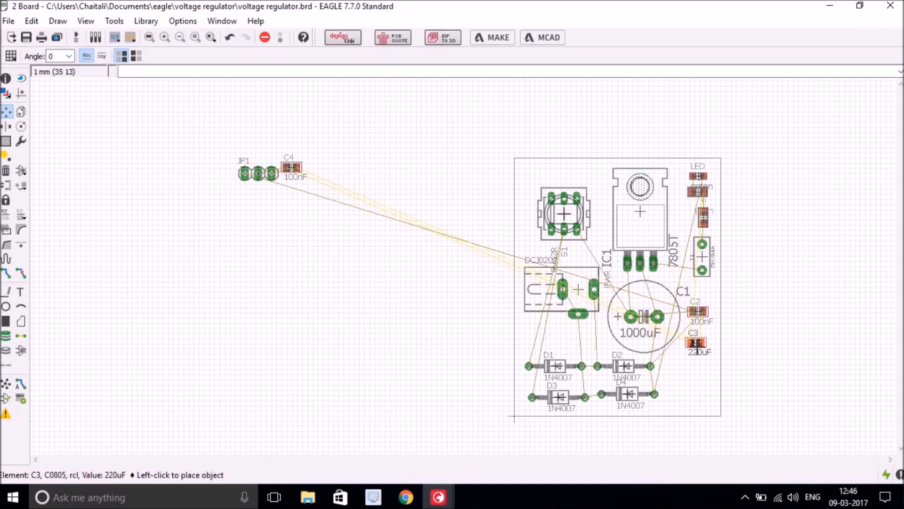
left_click(697, 348)
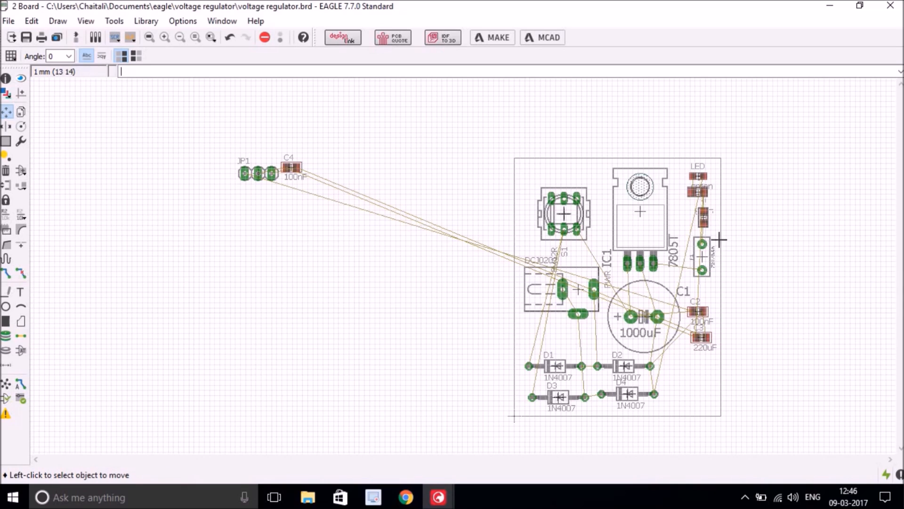
- Place C4 at the lower right and header JP1 in the bottom-right corner
left_click(289, 167)
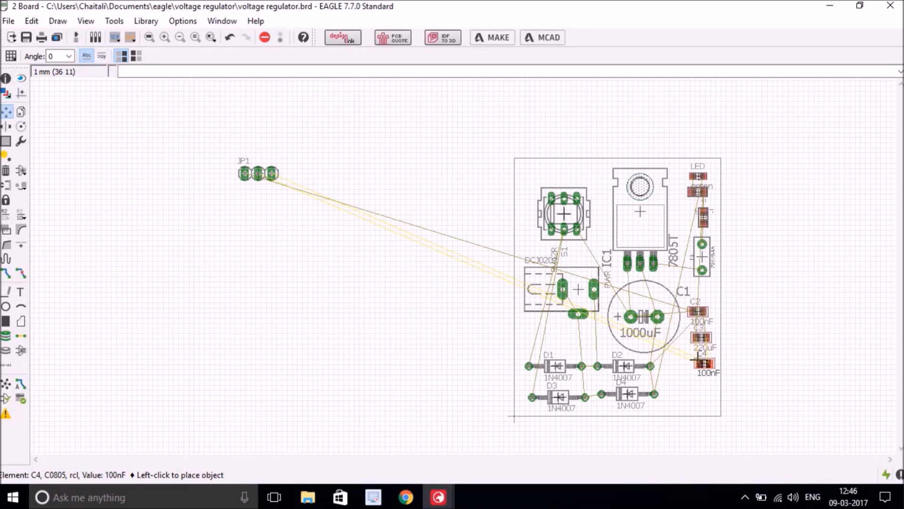
left_click(695, 361)
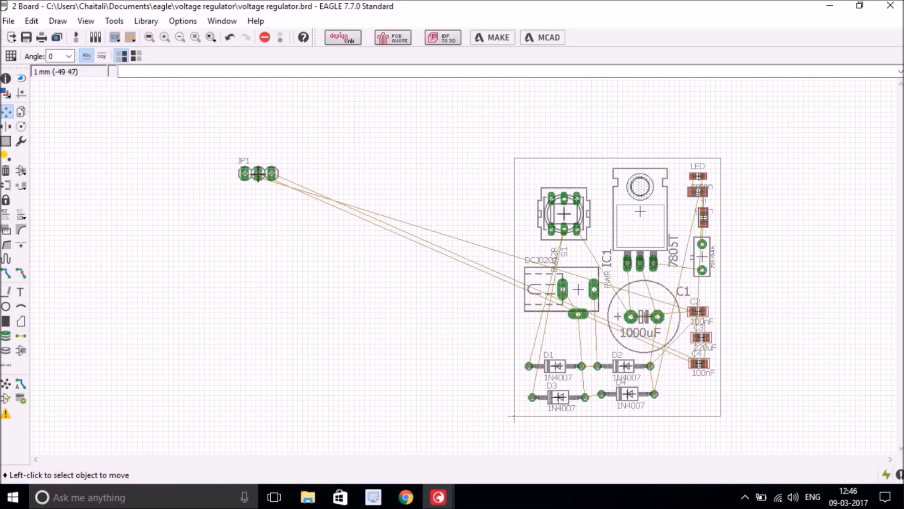
left_click(258, 174)
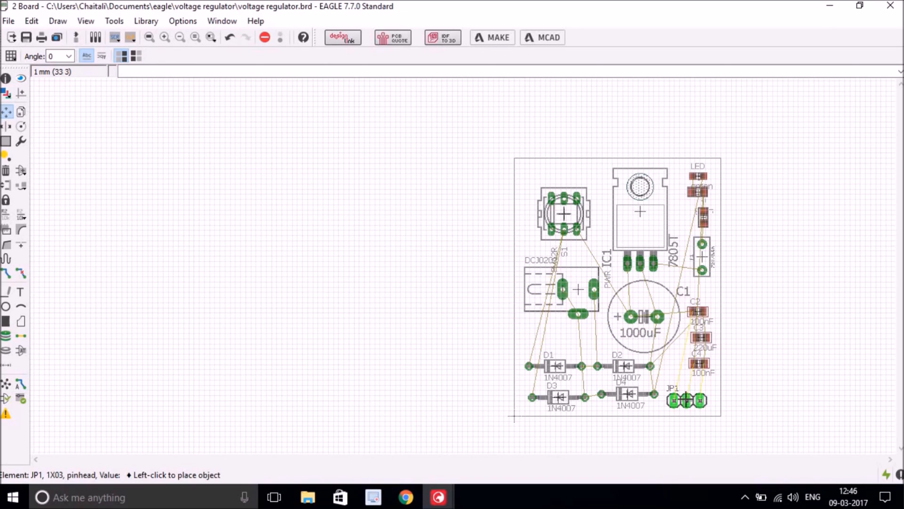
left_click(686, 400)
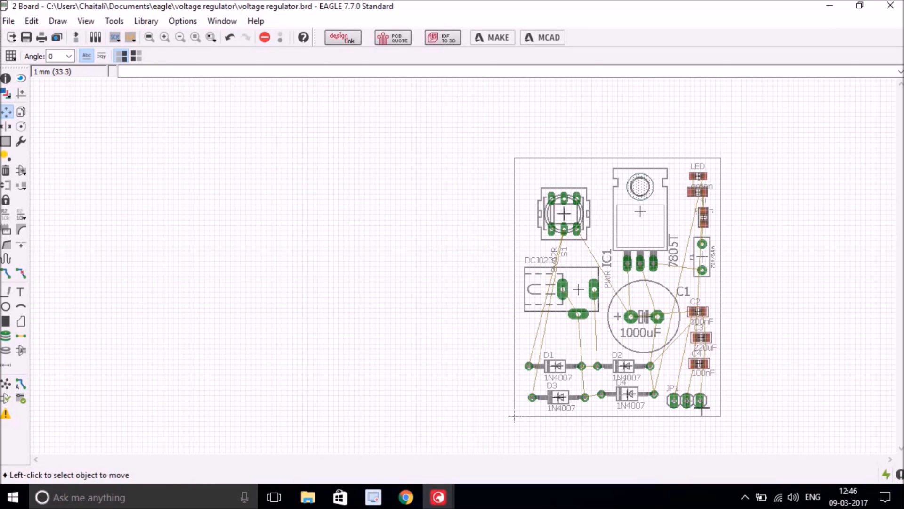
- Move the LED into the top-right corner, shift S1 up-left, and zoom to fit the board
left_click(695, 175)
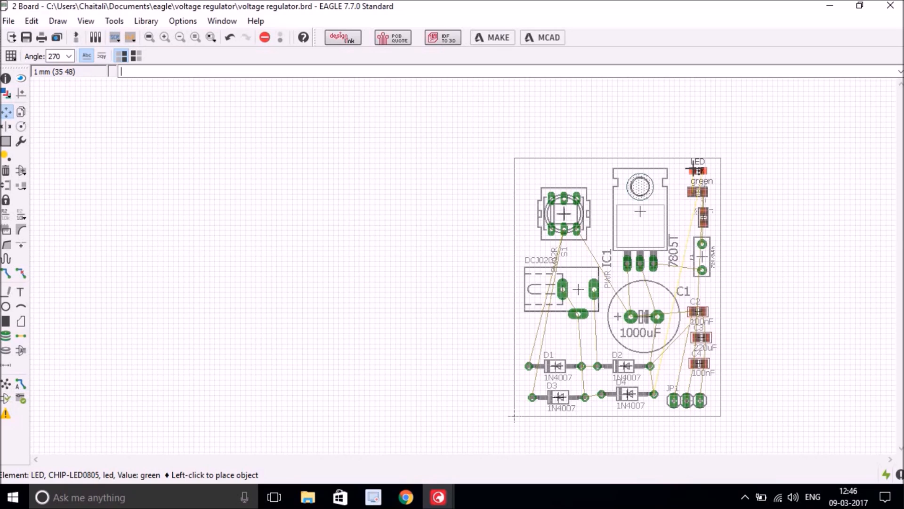
left_click(693, 169)
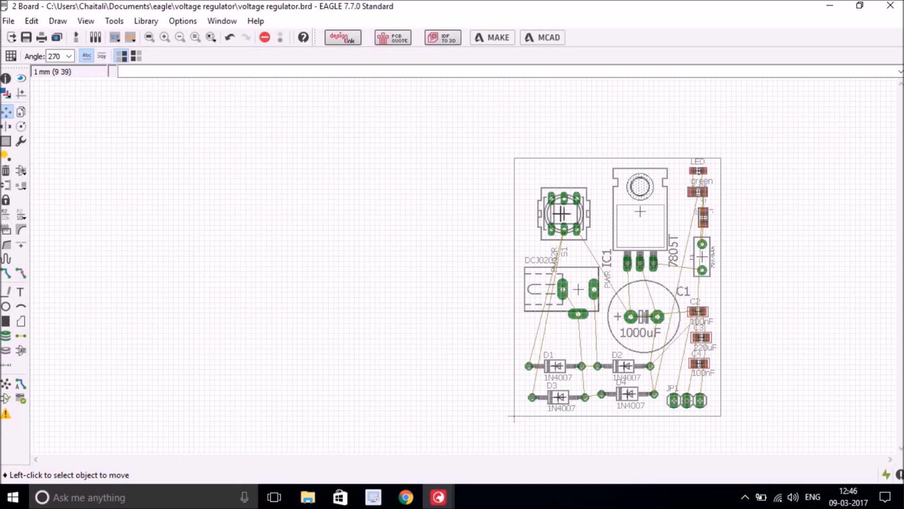
left_click(561, 213)
left_click(559, 203)
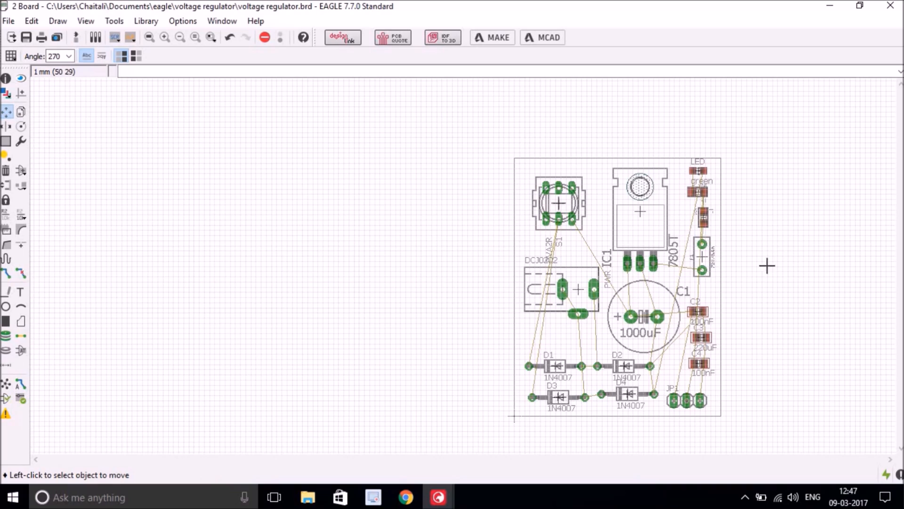
left_click(149, 38)
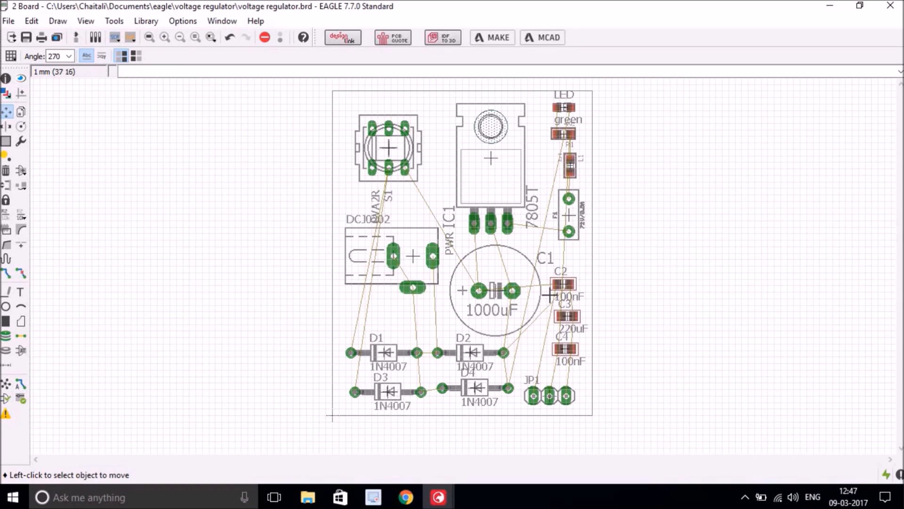
left_click(562, 284)
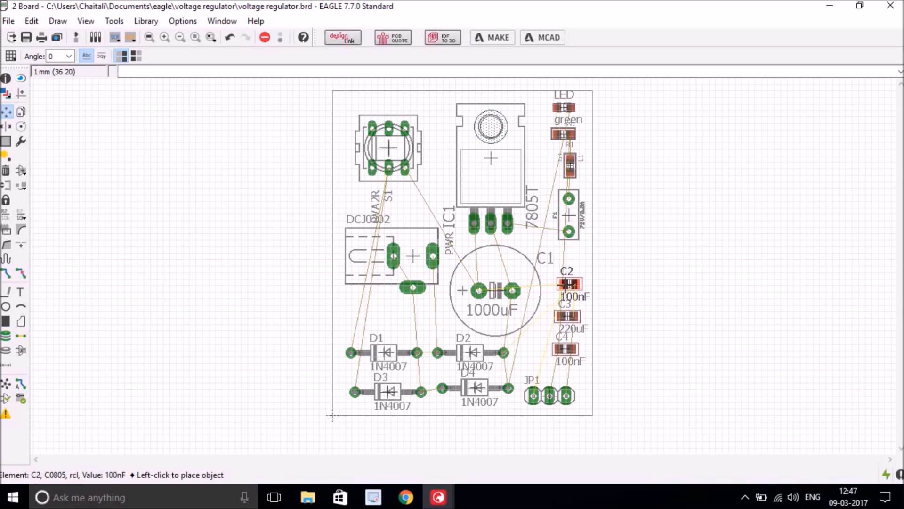
left_click(563, 284)
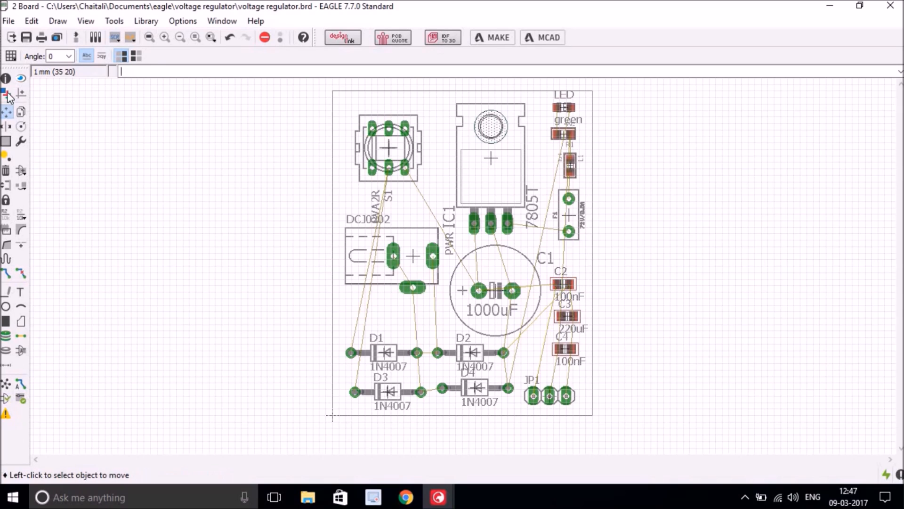
- Change the board grid size from 1 mm to 0.2 mm
left_click(11, 55)
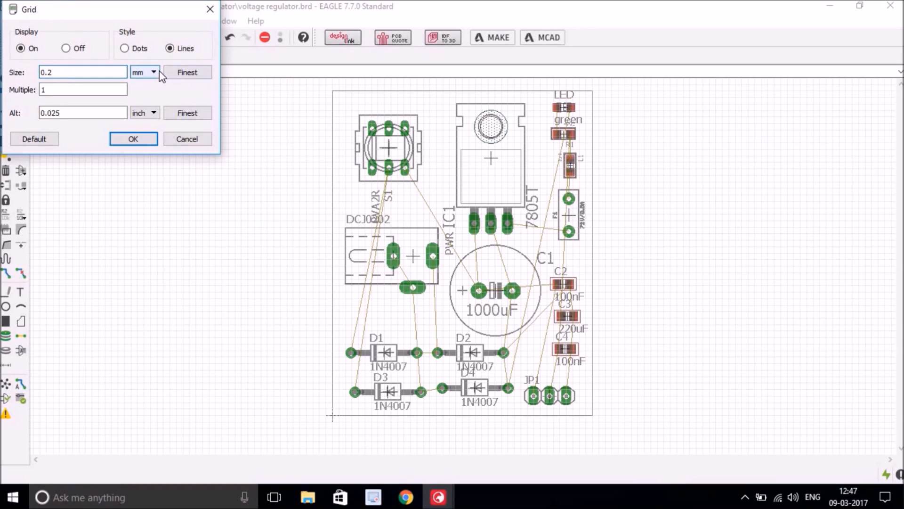
left_click(127, 139)
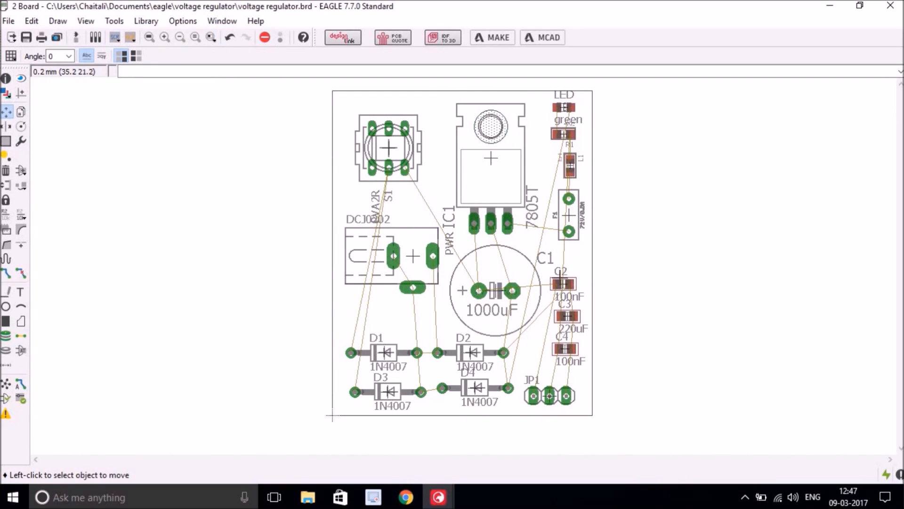
left_click(559, 283)
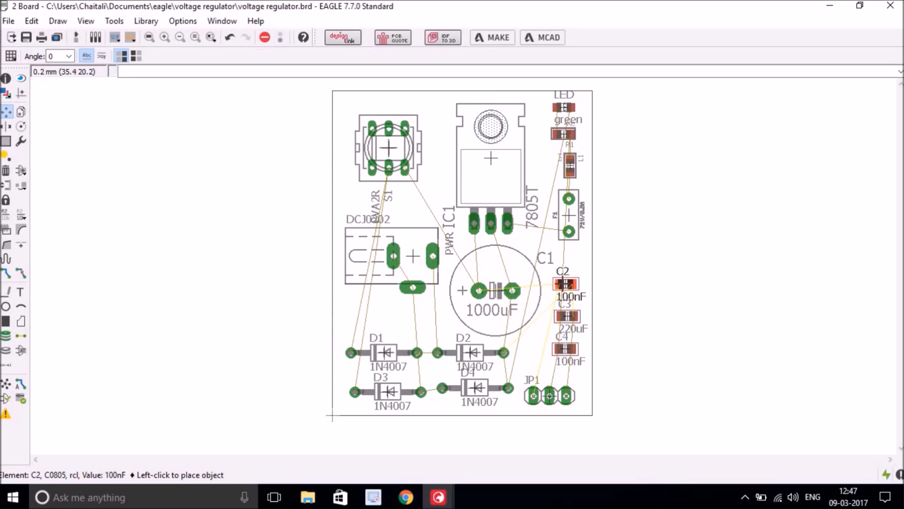
- Fine-tune C2, C3 and C4 into a tighter column and lower the LED slightly
left_click(563, 283)
left_click(566, 316)
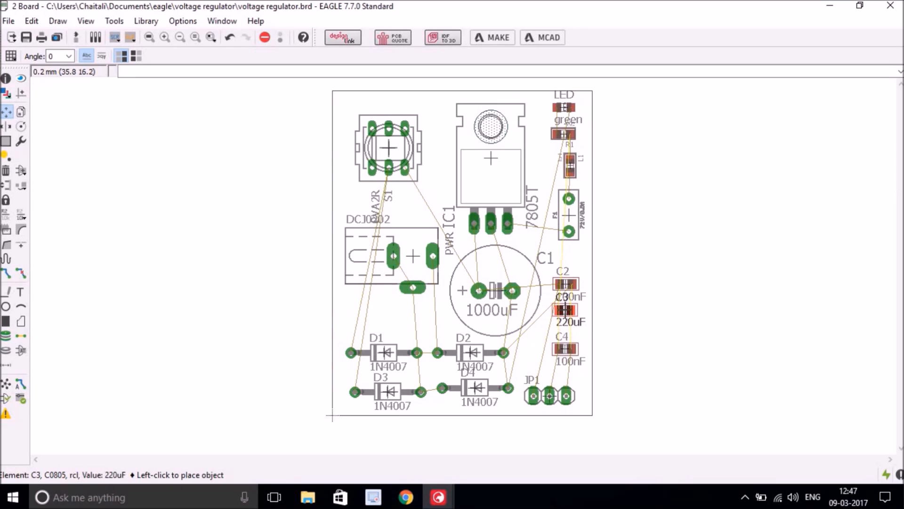
left_click(564, 309)
left_click(564, 348)
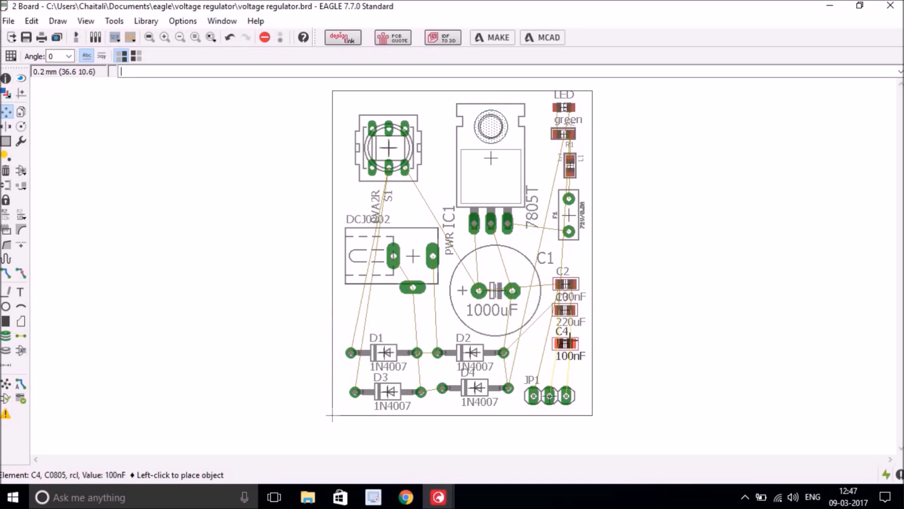
left_click(564, 337)
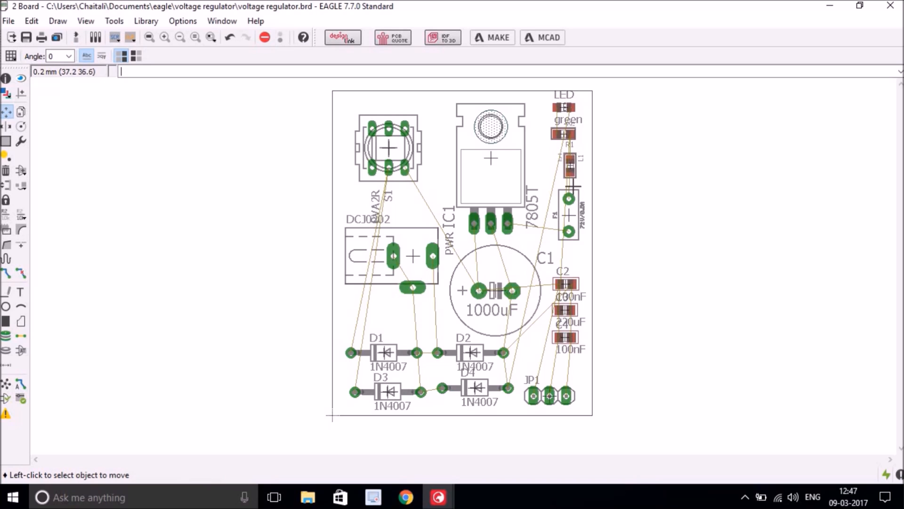
left_click(565, 108)
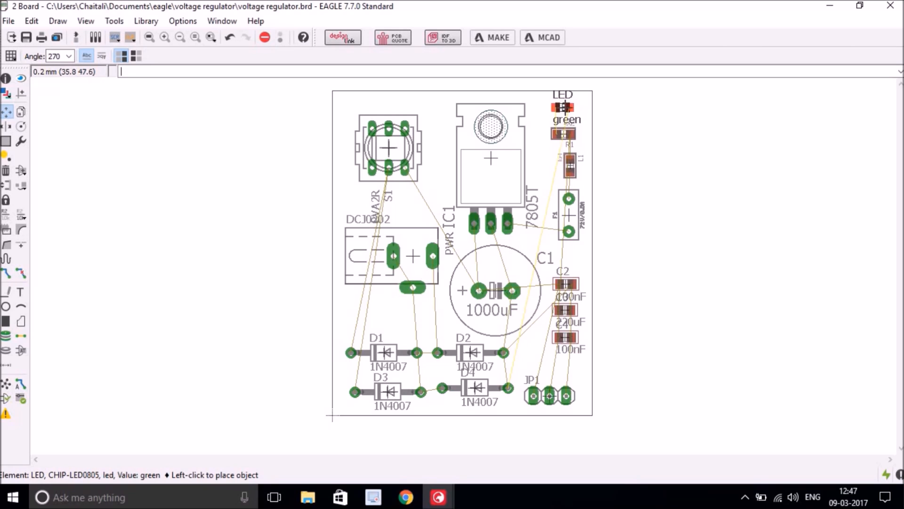
left_click(564, 109)
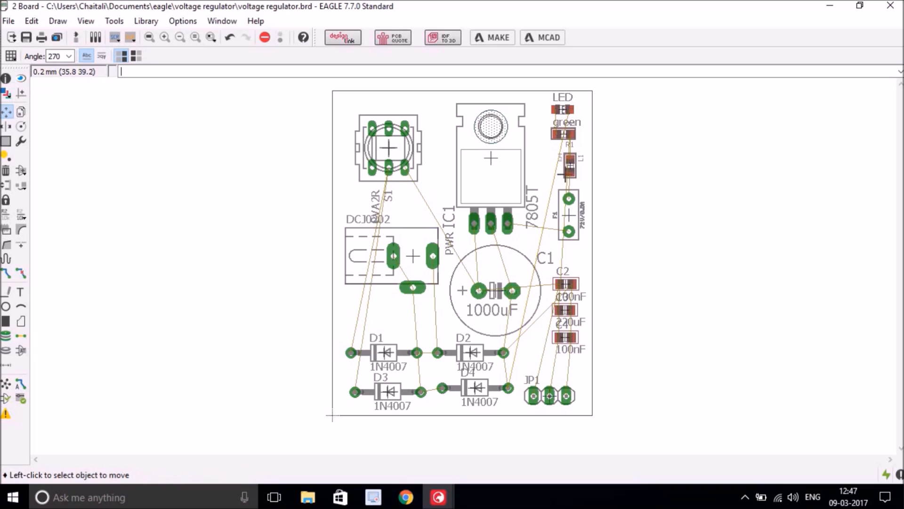
- Move F1 lower on the right edge, rotate and lower L1, and adjust R1 and the LED
left_click(568, 215)
left_click(567, 225)
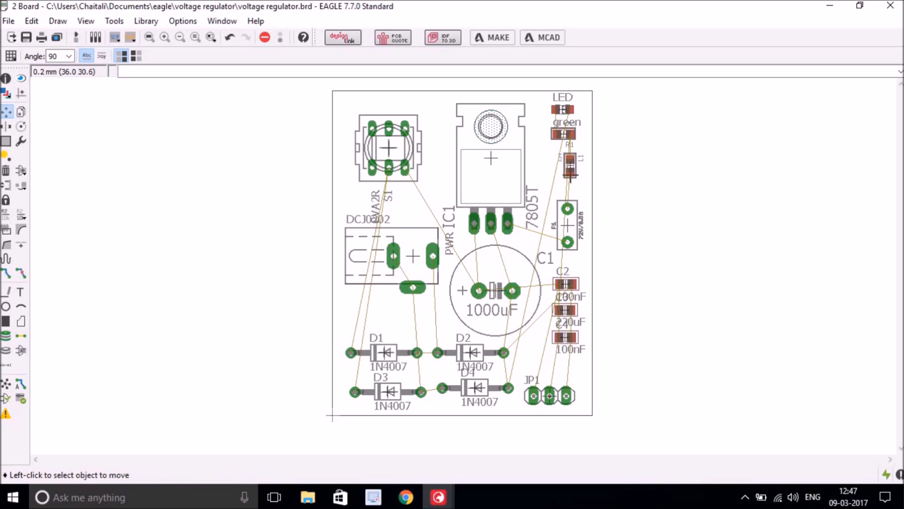
left_click(570, 166)
right_click(568, 172)
right_click(568, 175)
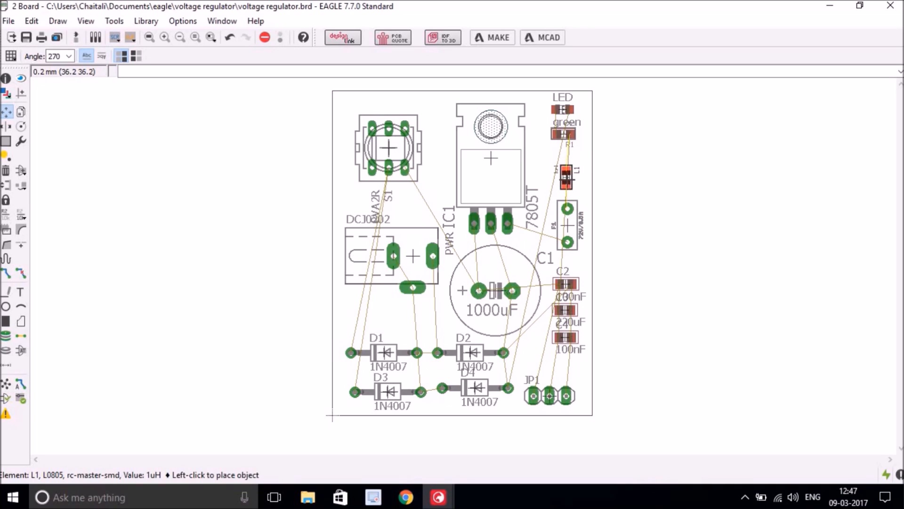
left_click(567, 176)
left_click(564, 135)
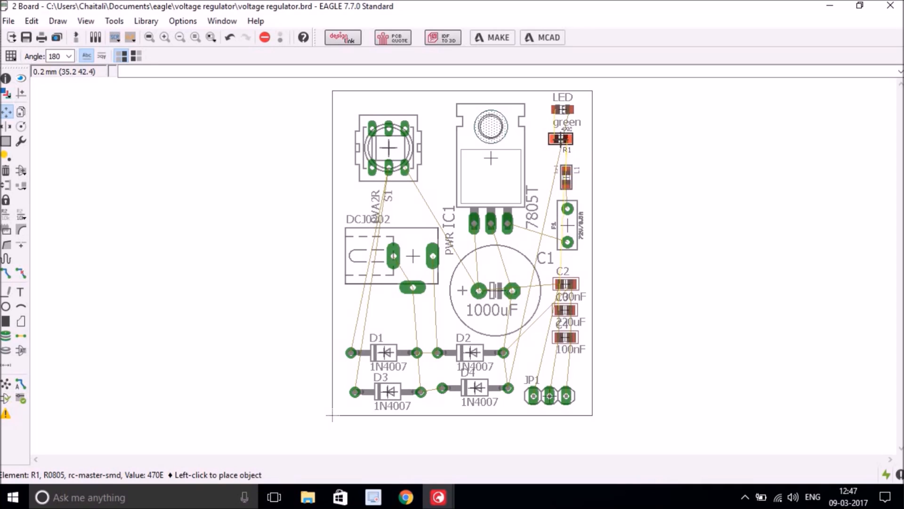
left_click(560, 139)
left_click(561, 109)
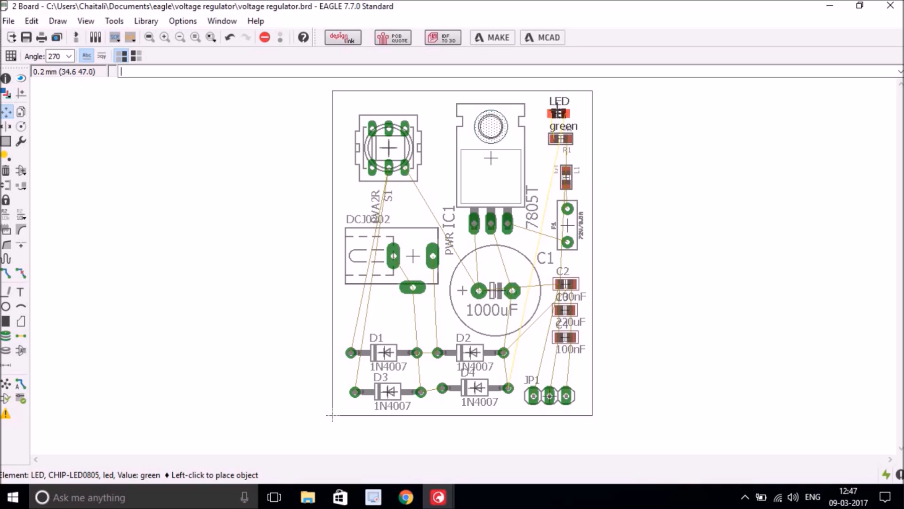
left_click(560, 113)
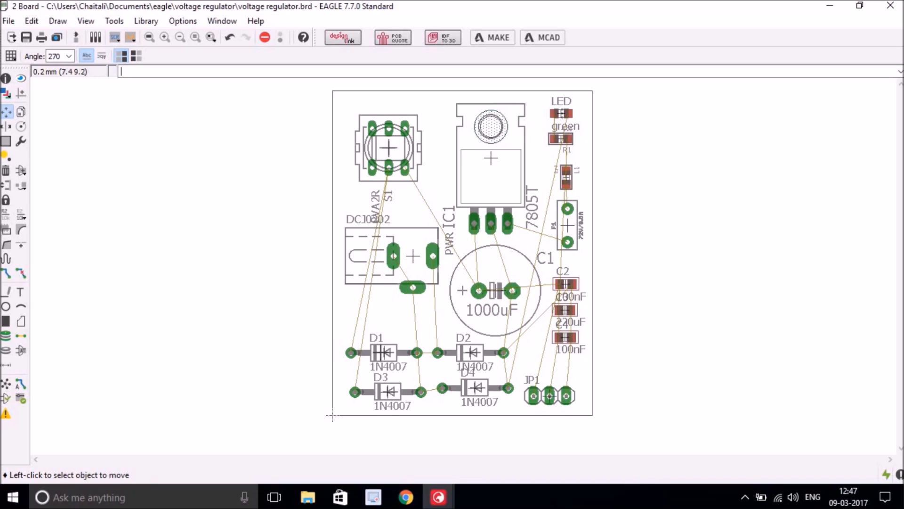
- Arrange the diodes into two rows, with D3 under D1 and D4 under D2
left_click(385, 352)
left_click(386, 349)
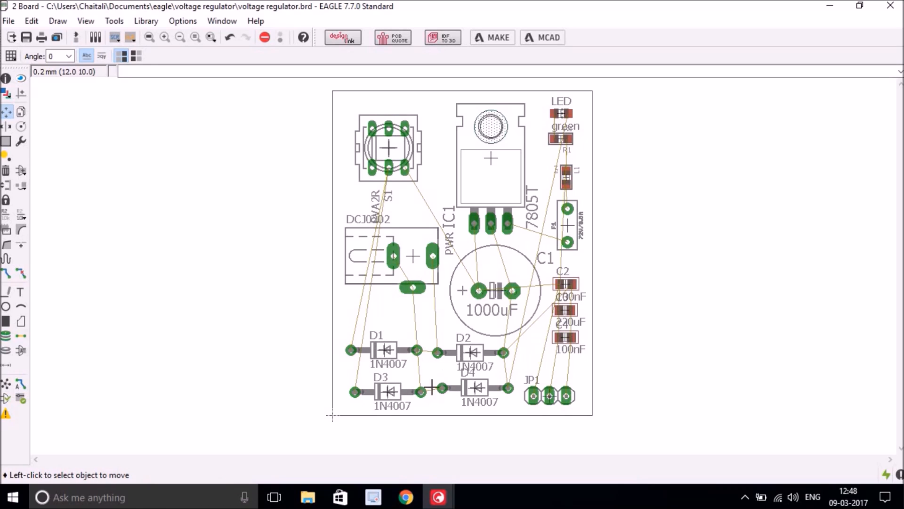
left_click(387, 392)
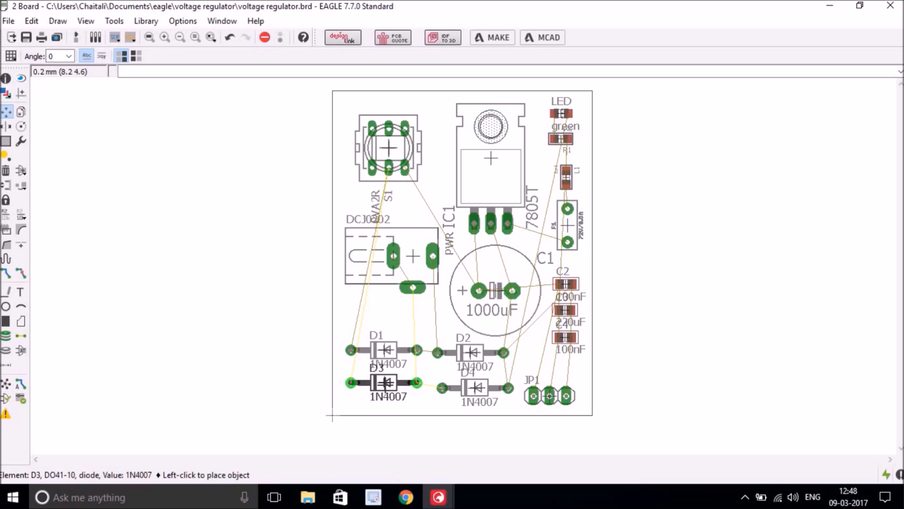
left_click(384, 382)
left_click(470, 352)
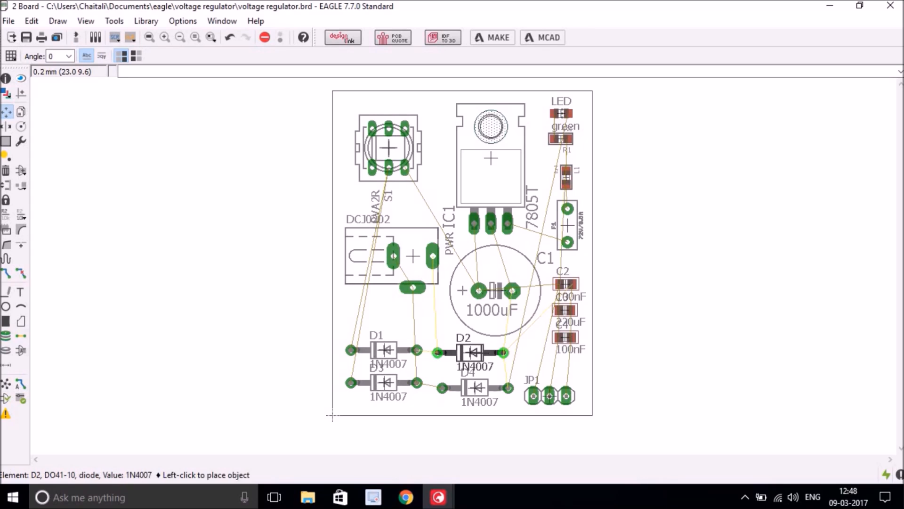
left_click(470, 350)
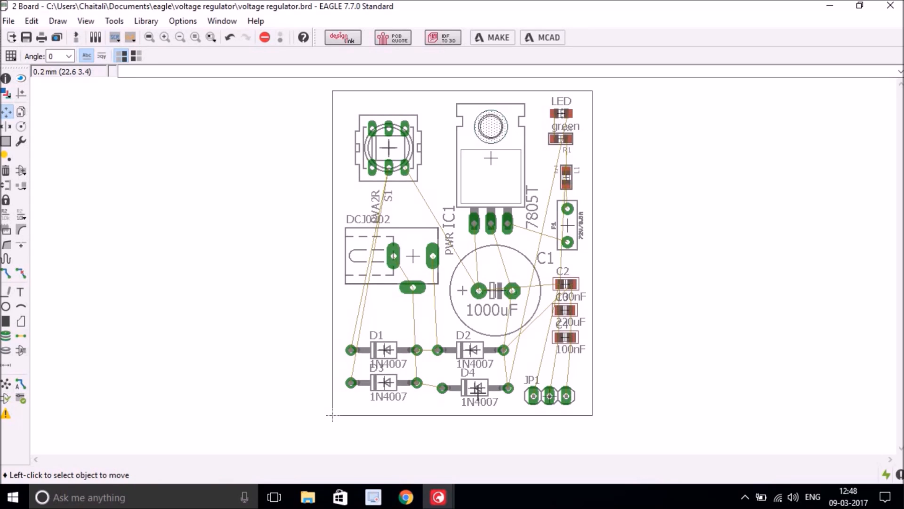
left_click(477, 387)
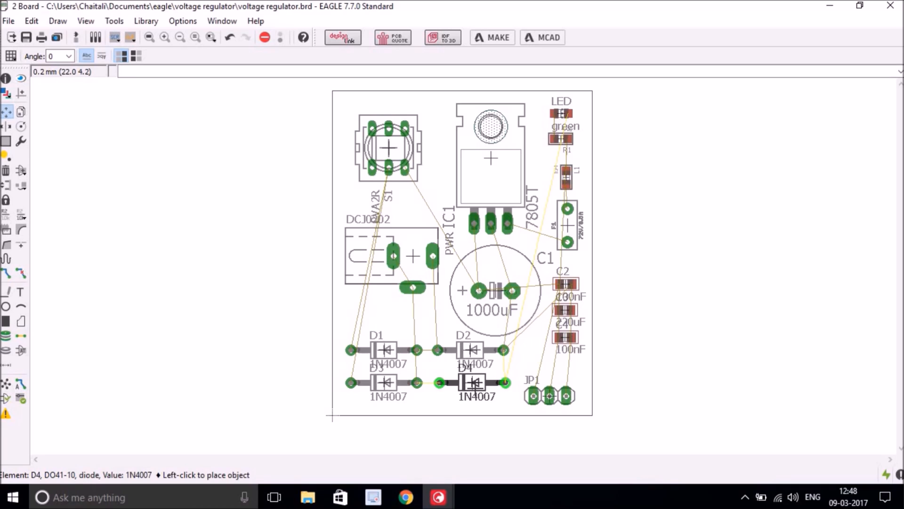
left_click(474, 382)
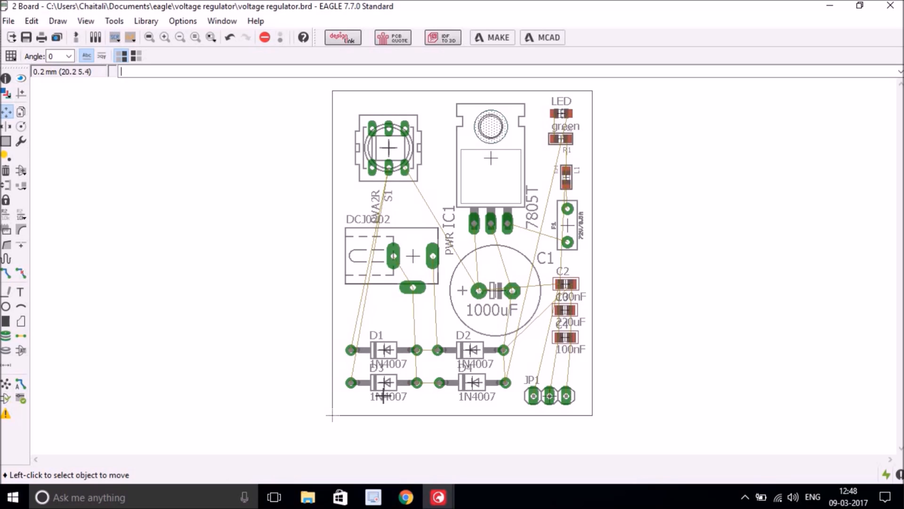
- Level D3 with D4 and D1 with D2, then recalculate the ratsnest to 26 airwires
left_click(383, 382)
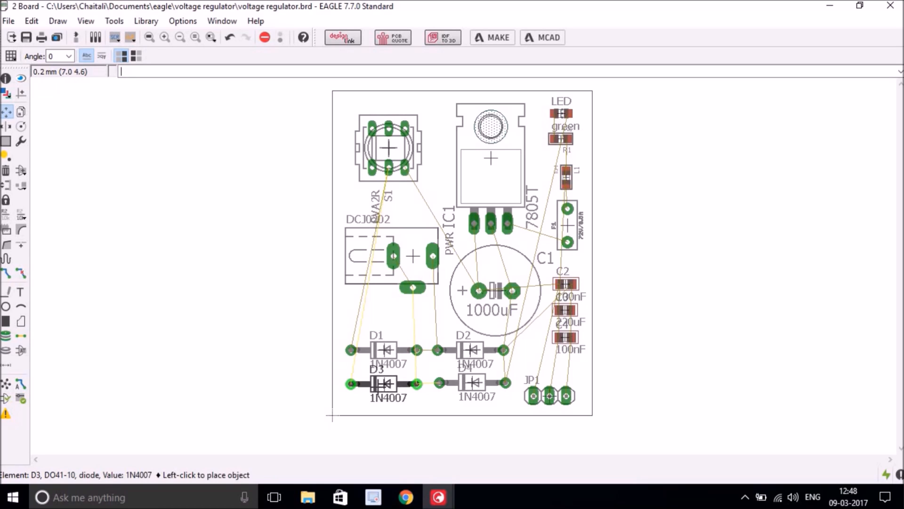
left_click(382, 386)
left_click(471, 382)
left_click(471, 387)
left_click(470, 350)
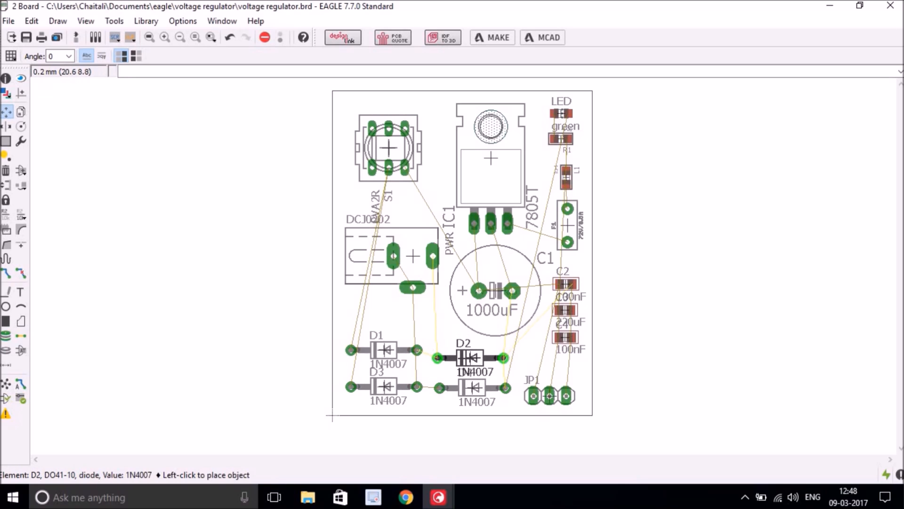
left_click(469, 356)
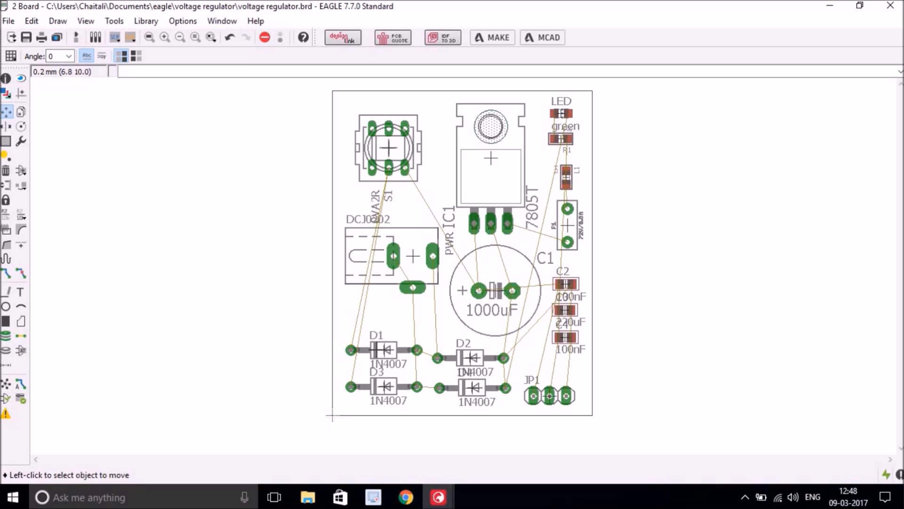
left_click(384, 349)
left_click(384, 357)
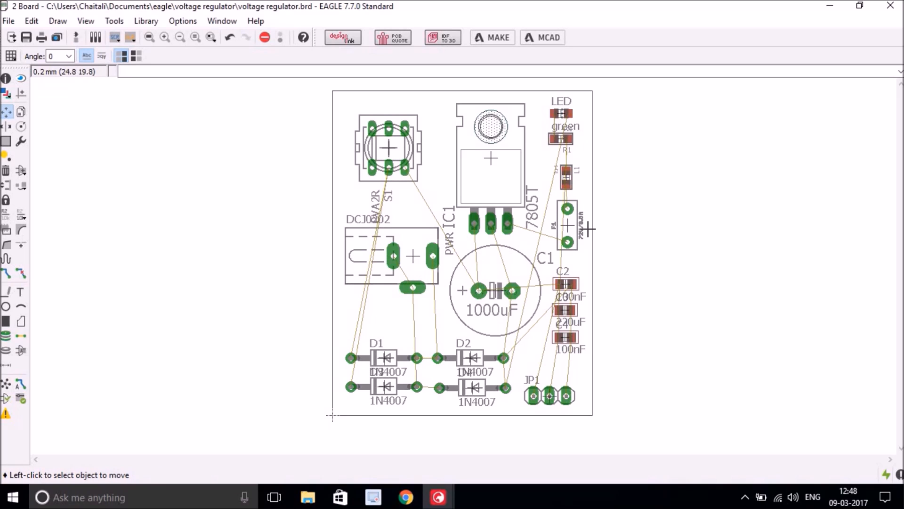
left_click(7, 386)
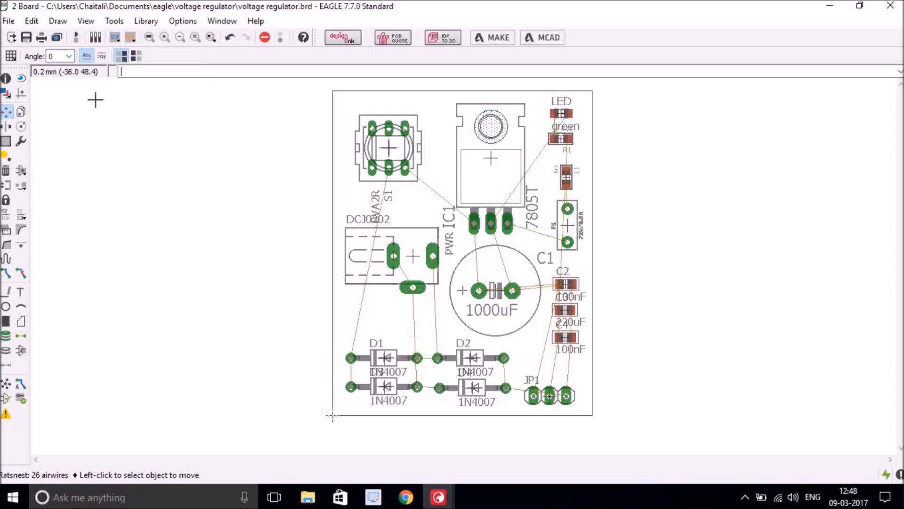
left_click(31, 21)
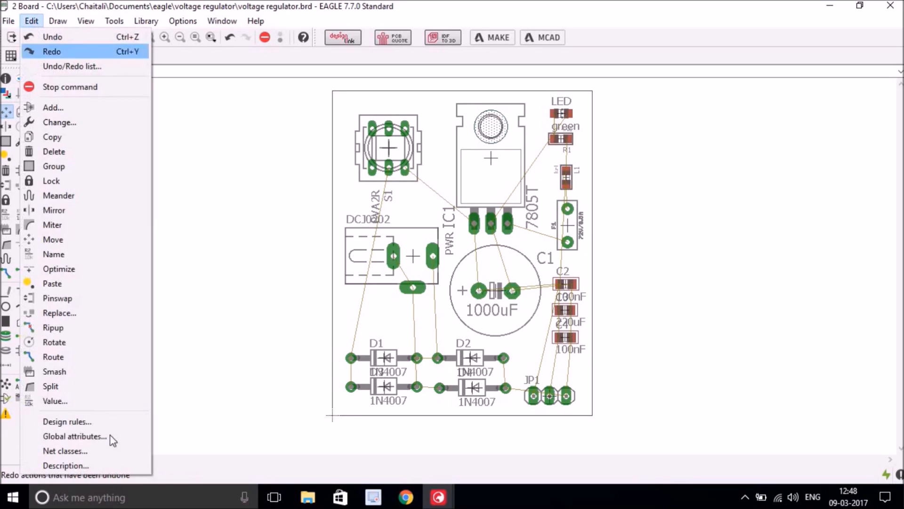
left_click(70, 450)
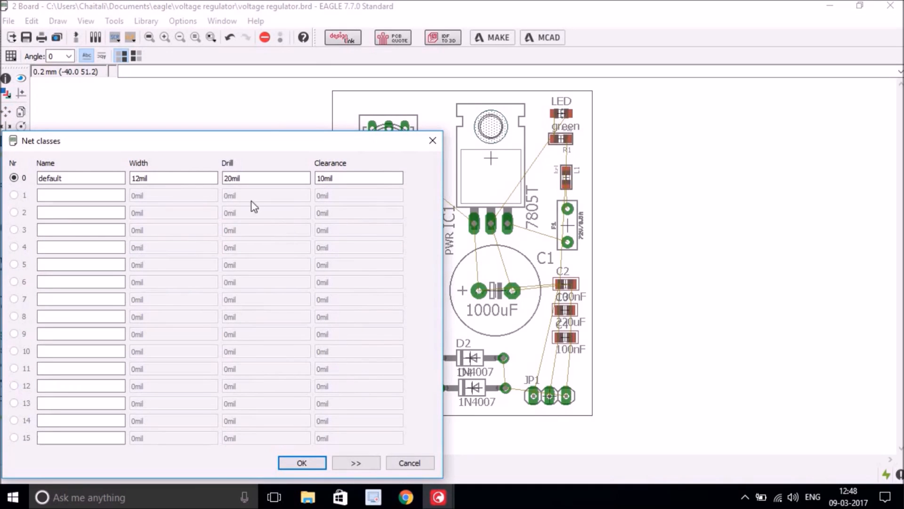
left_click_drag(264, 149, 391, 131)
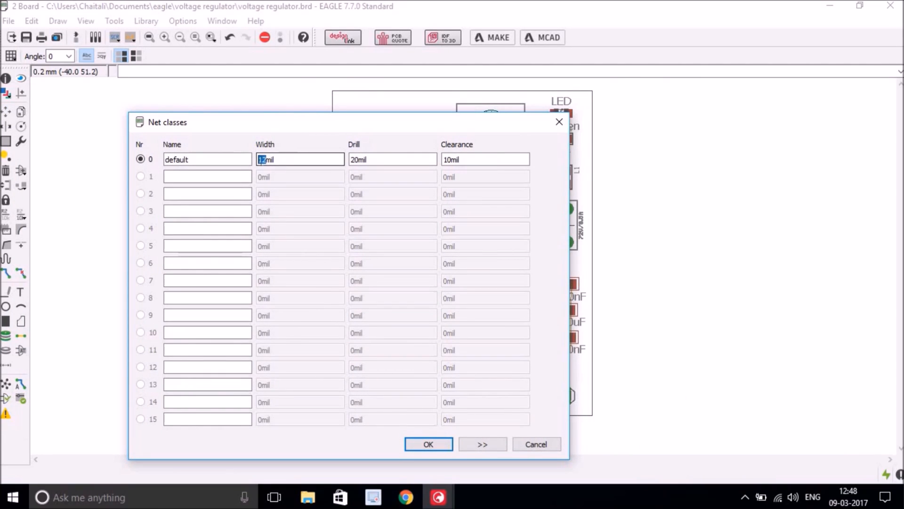
left_click(357, 160)
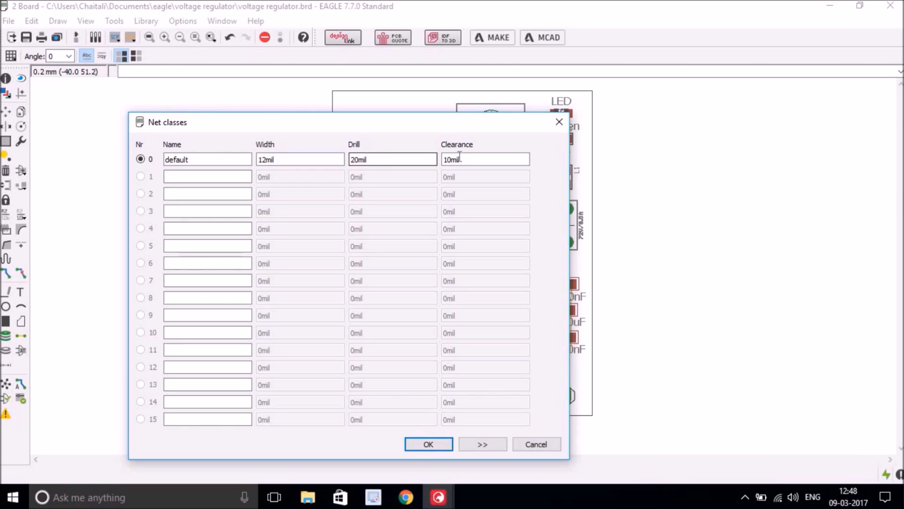
left_click(512, 159)
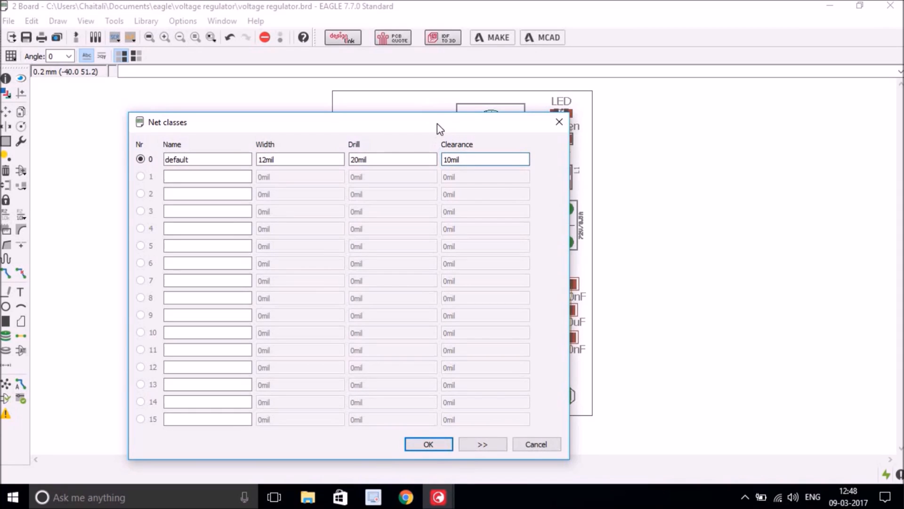
left_click_drag(437, 124, 445, 102)
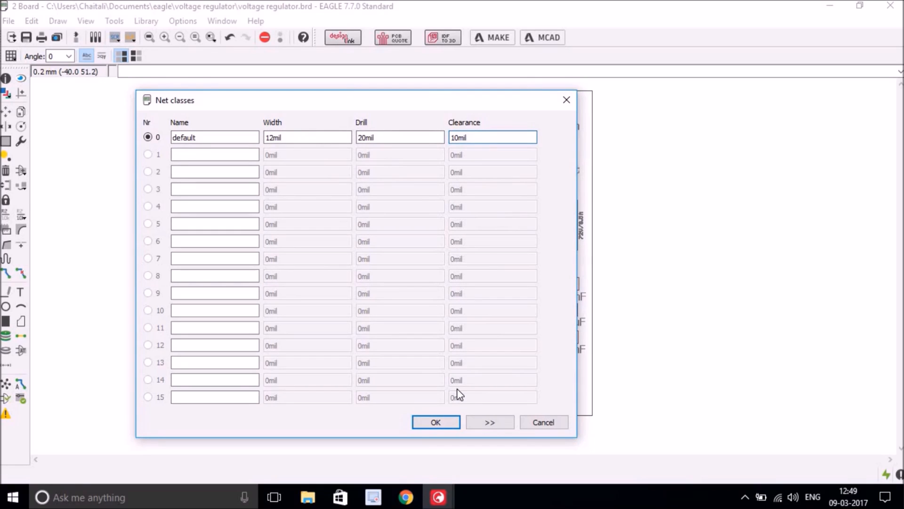
left_click(435, 422)
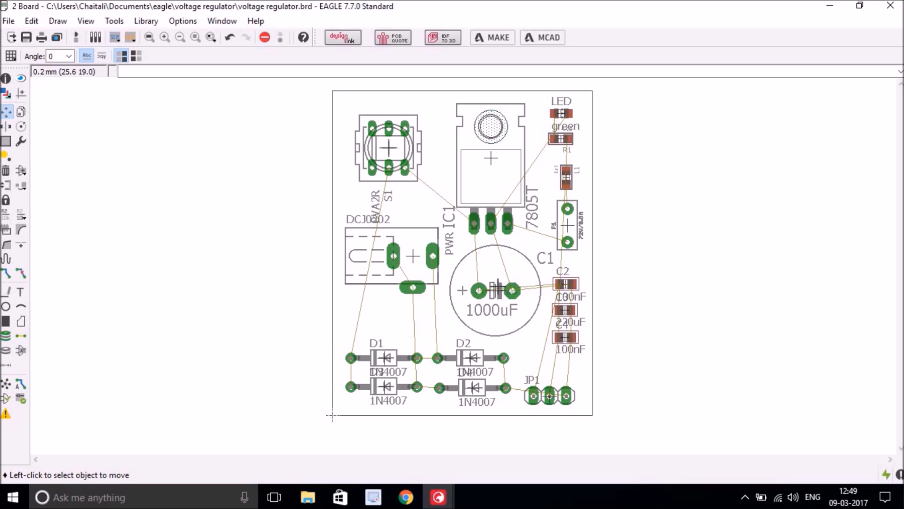
- Nudge C1 slightly left, then raise D1 and D2 so they sit level
left_click(496, 291)
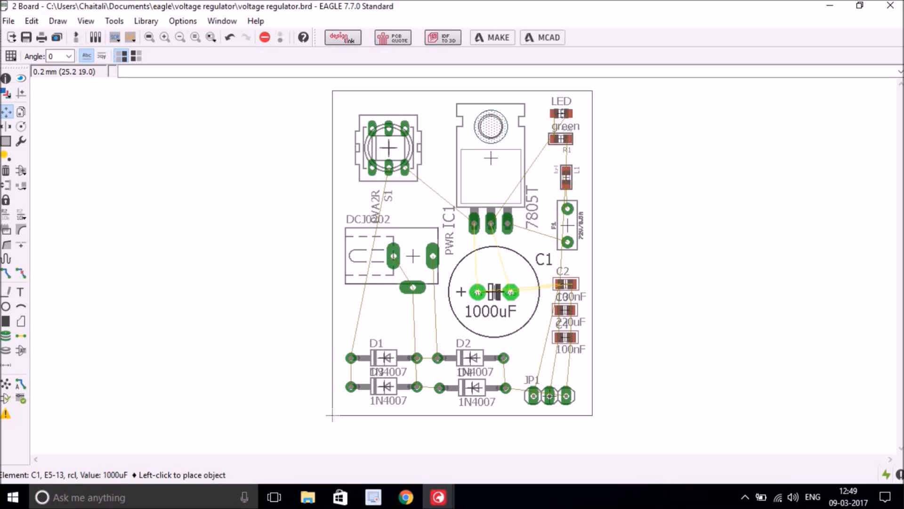
left_click(494, 292)
left_click(494, 291)
left_click(493, 291)
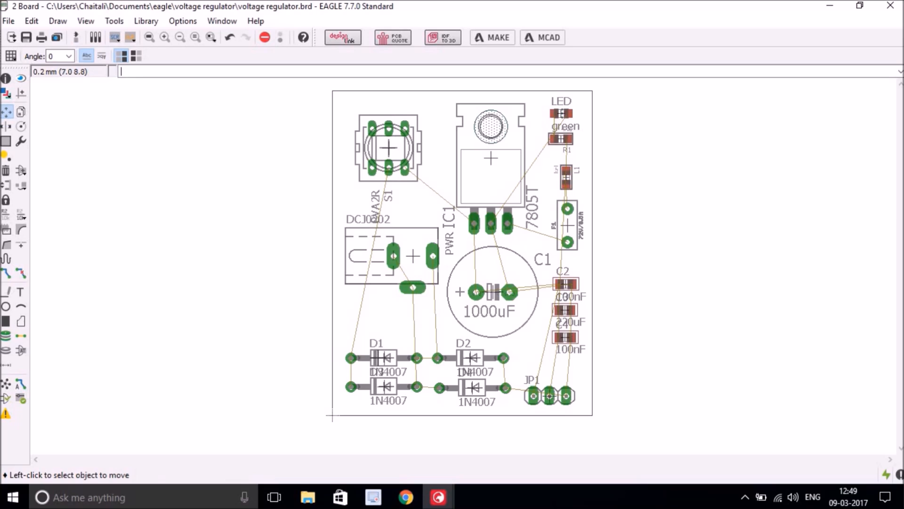
left_click(383, 357)
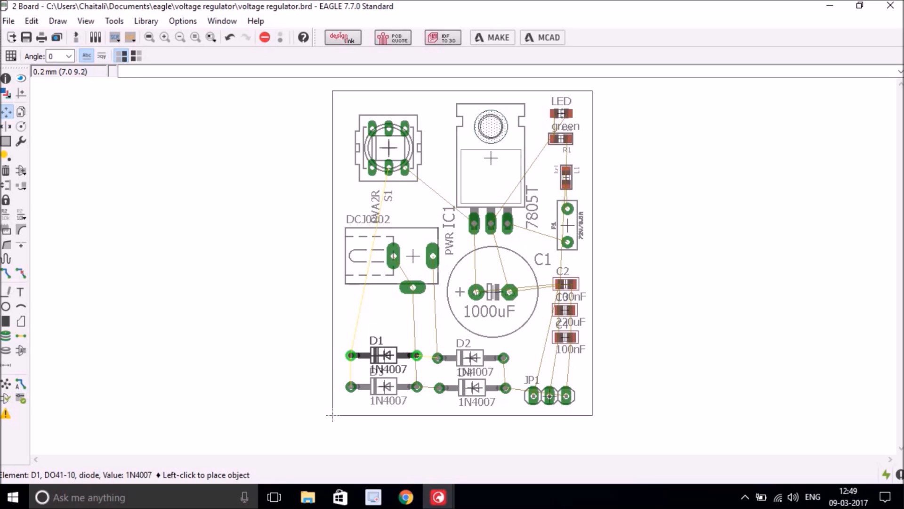
left_click(385, 354)
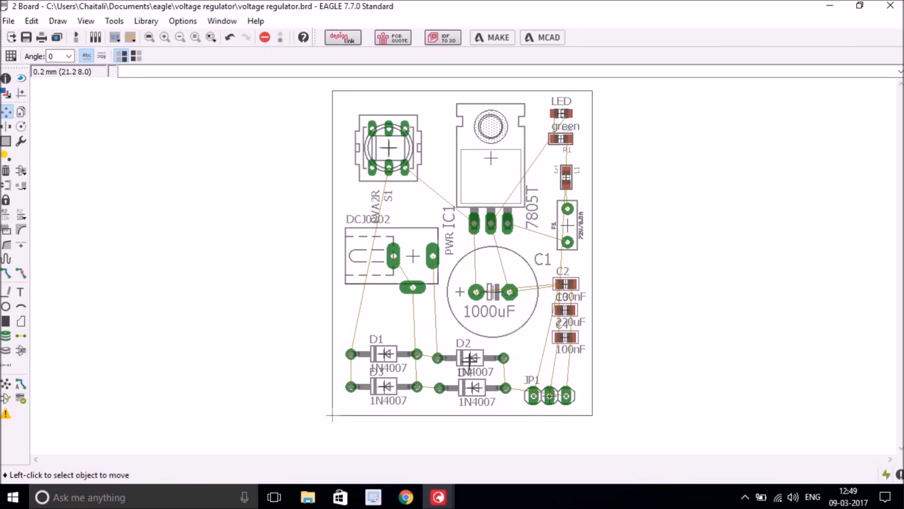
left_click(469, 358)
left_click(469, 354)
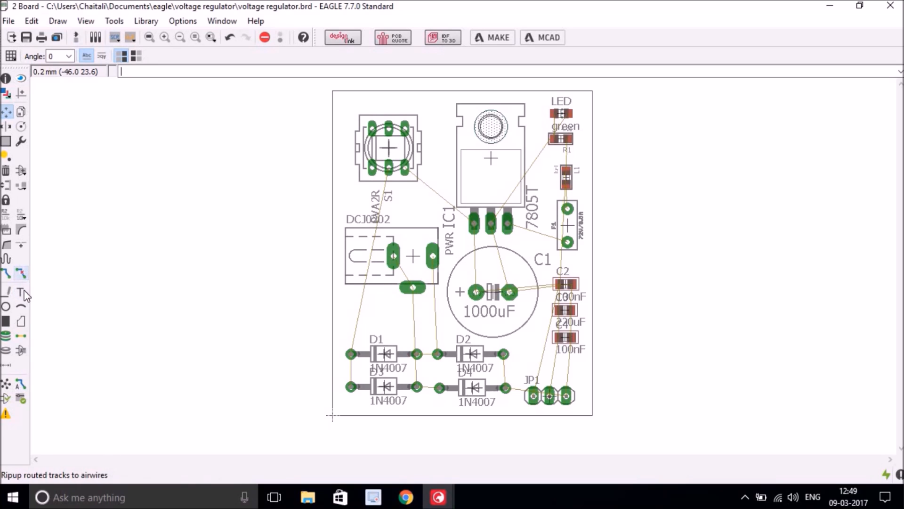
- Launch the autorouter with routing Effort kept at Low and continue to the routing variants
left_click(19, 384)
left_click_drag(177, 288, 245, 142)
mouse_move(343, 141)
left_mouse_down()
mouse_move(365, 145)
mouse_move(333, 154)
left_mouse_up()
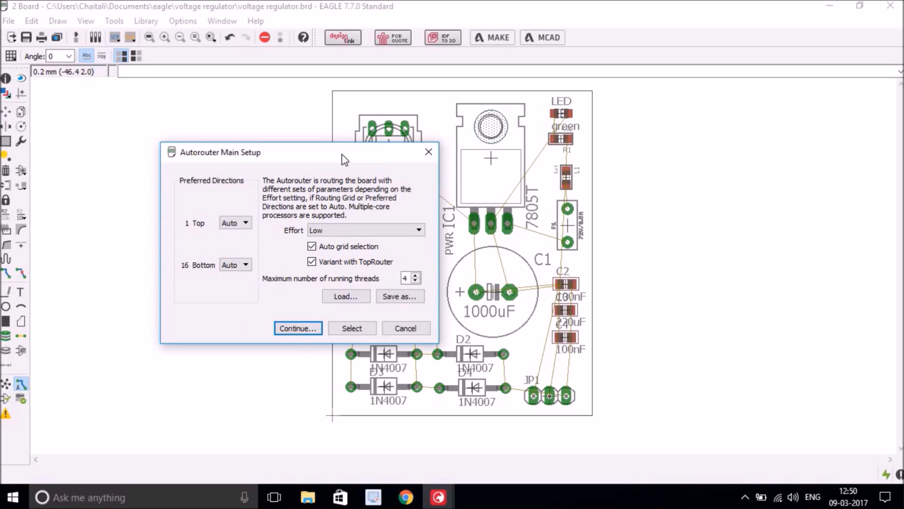
mouse_move(344, 159)
left_mouse_down()
mouse_move(343, 194)
mouse_move(340, 152)
left_mouse_up()
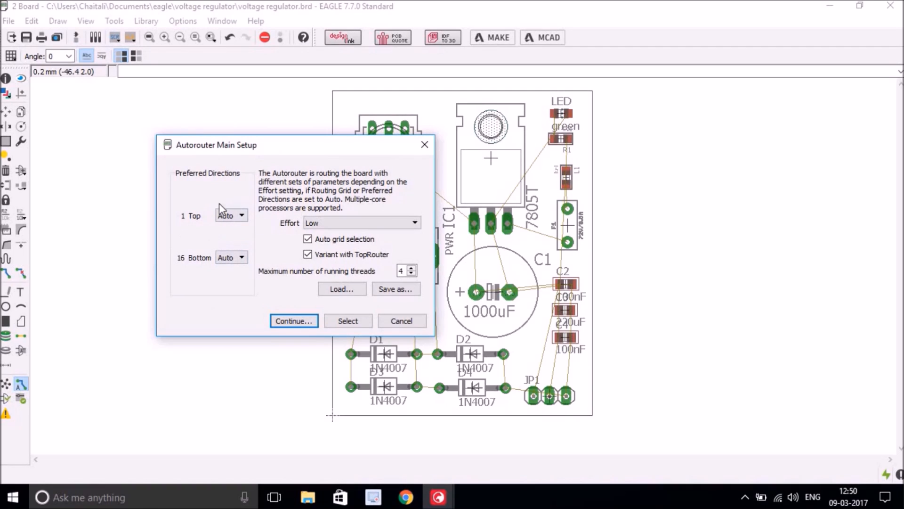
left_click(413, 223)
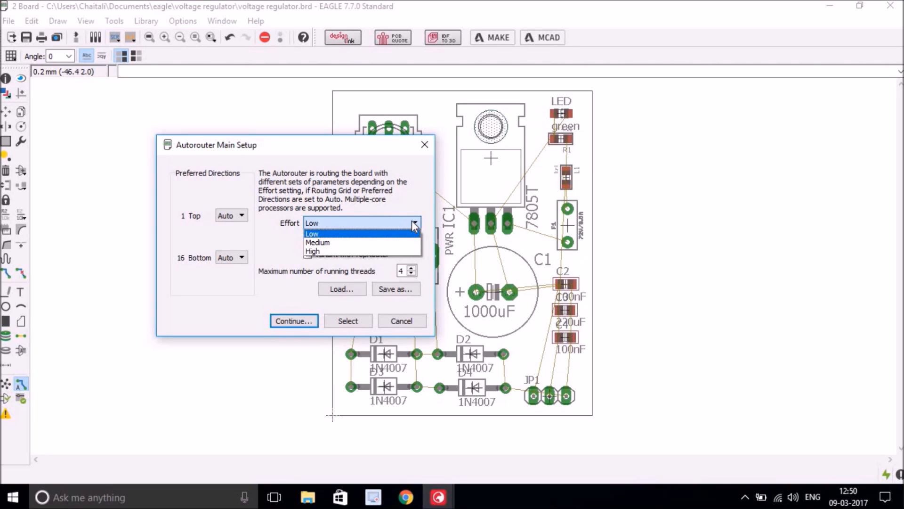
left_click(412, 221)
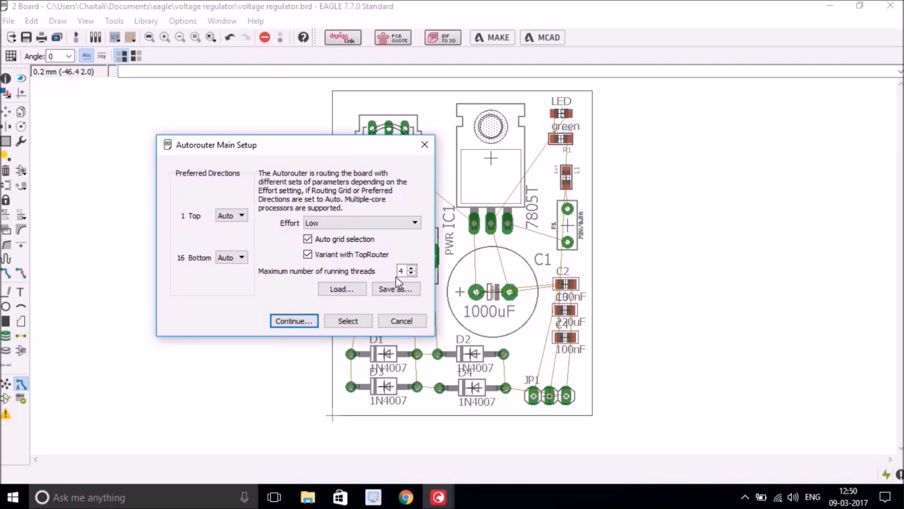
left_click_drag(366, 151, 343, 156)
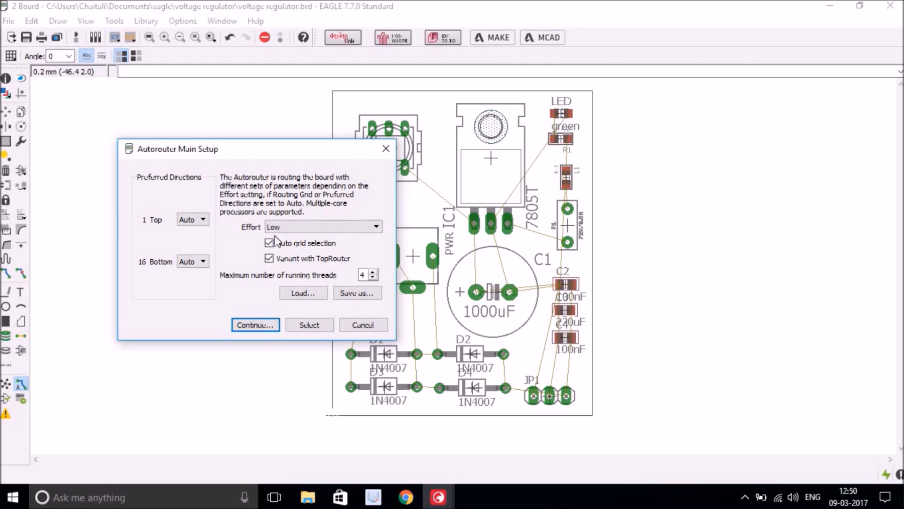
left_click(257, 326)
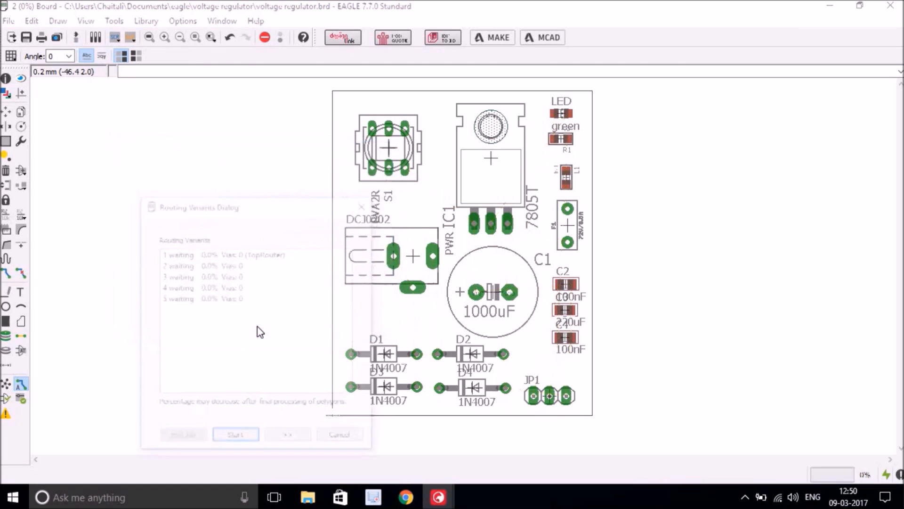
- Start autorouting and let all five variants complete at 100%
left_click_drag(276, 207, 316, 138)
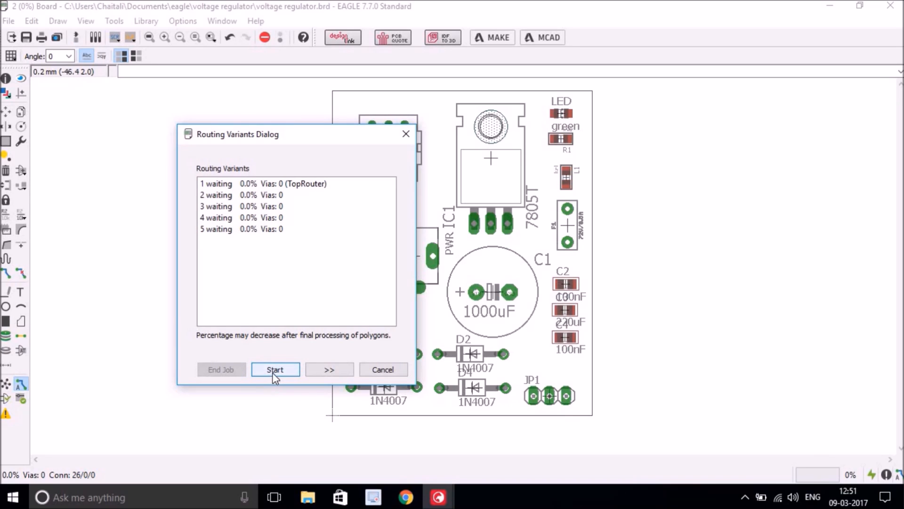
left_click_drag(306, 137, 198, 125)
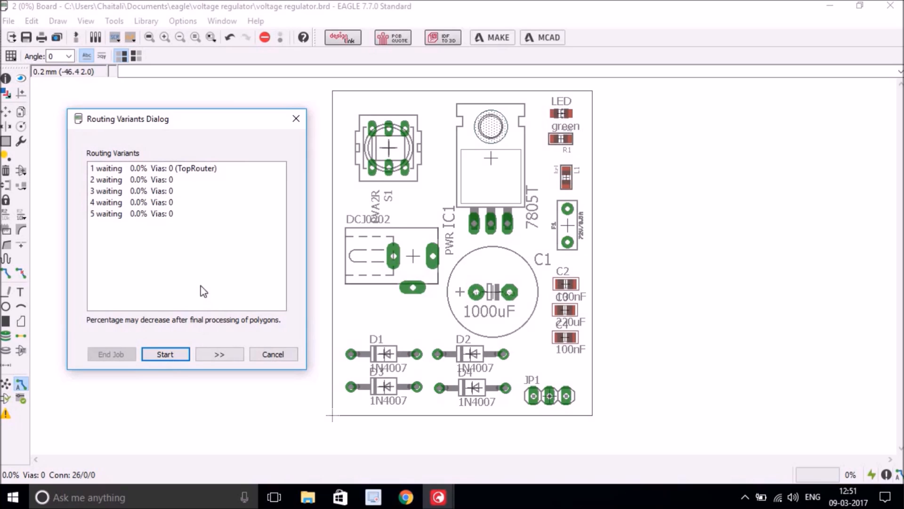
left_click(163, 357)
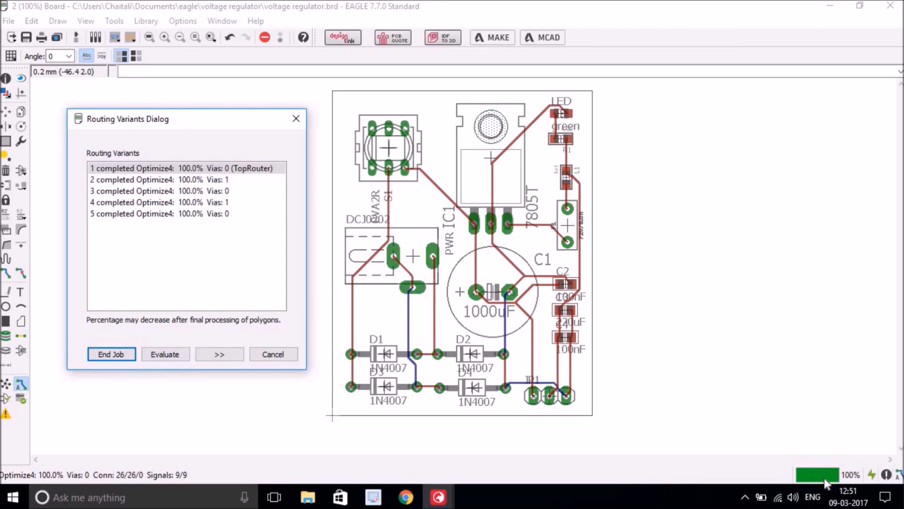
- Compare routing variants 3, 4 and 5, settling on variant 4 with one via
left_click(153, 184)
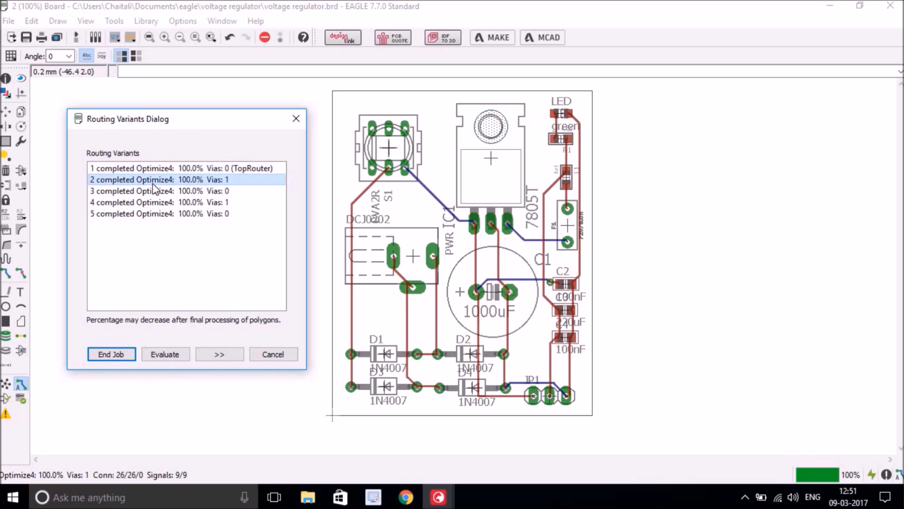
left_click(154, 193)
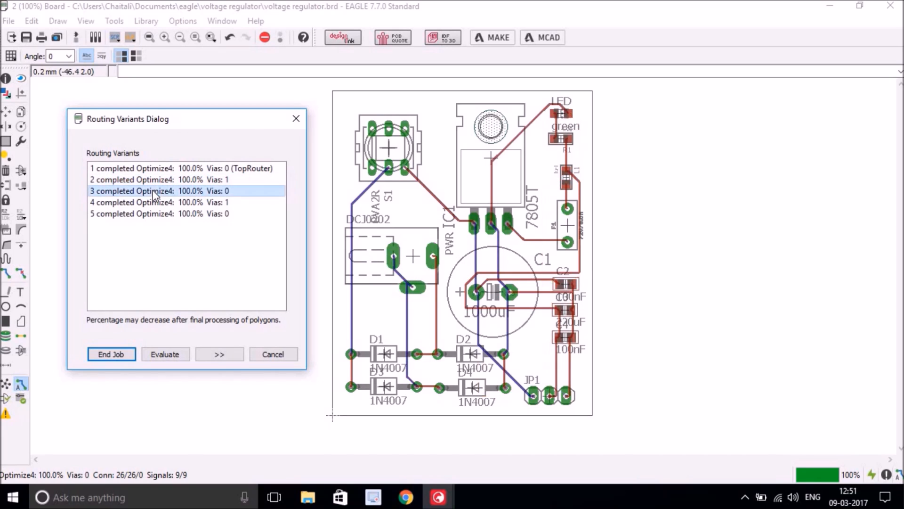
left_click(154, 201)
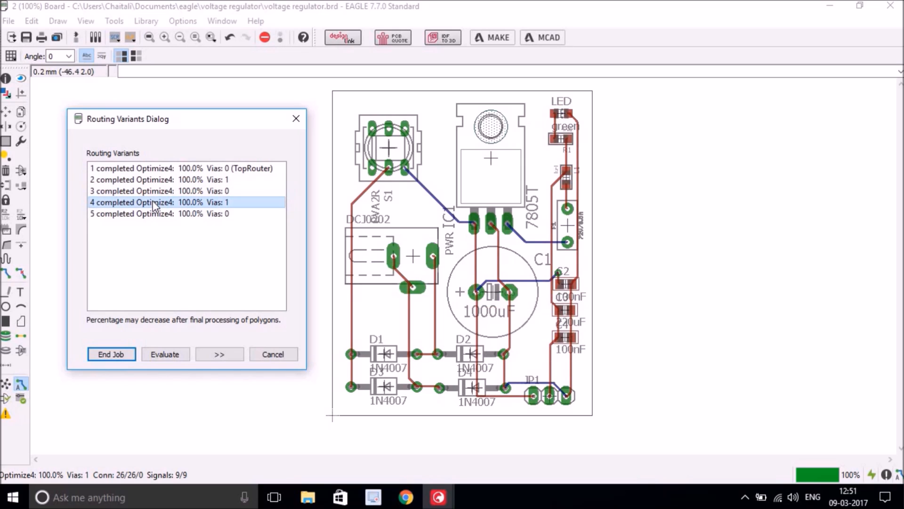
left_click(169, 214)
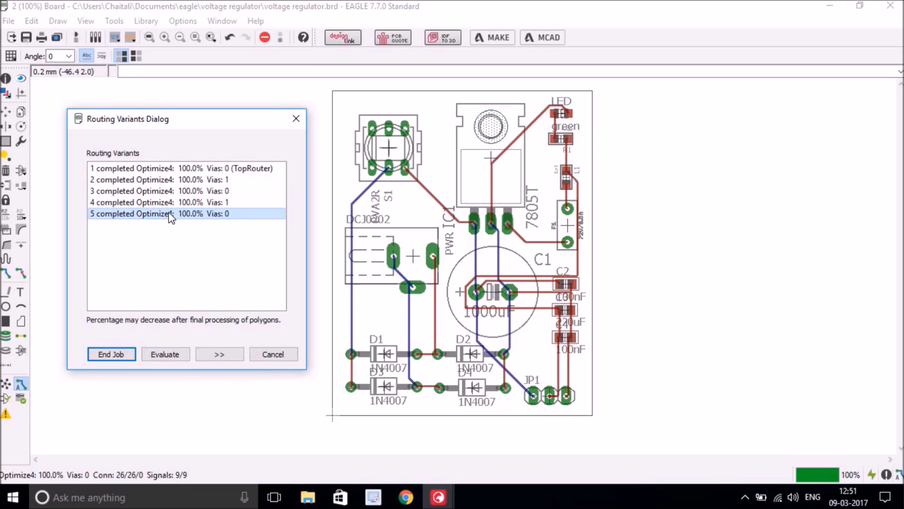
left_click(169, 203)
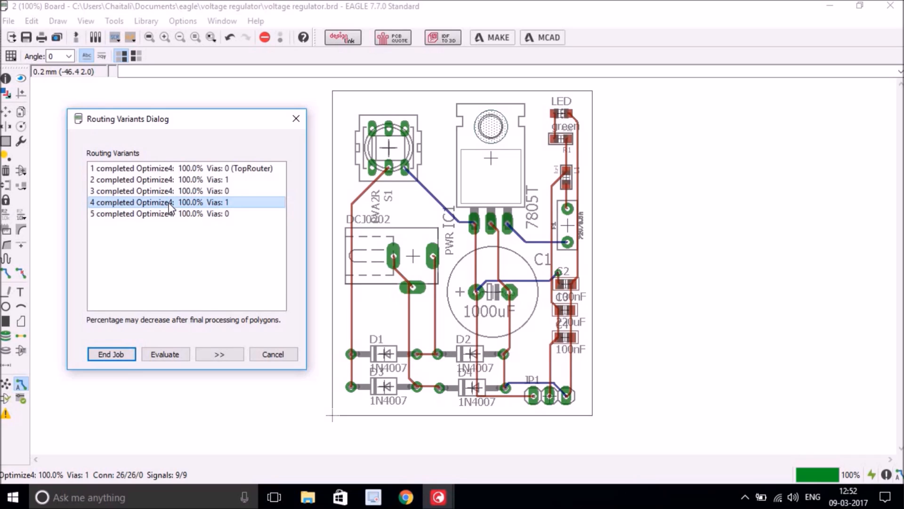
left_click(172, 191)
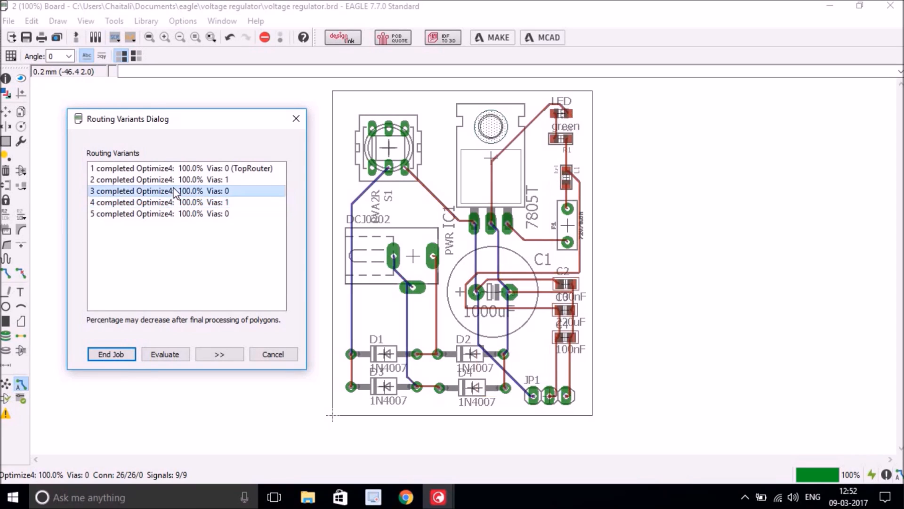
left_click(172, 202)
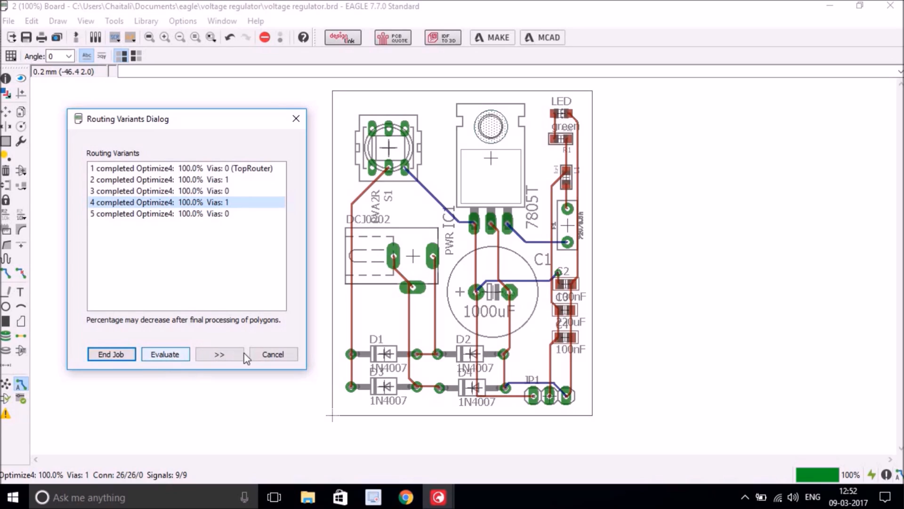
- Review the General, Busses, Route and Optimize1–3 autorouter tabs, then preview no-via variant 3
left_click(219, 354)
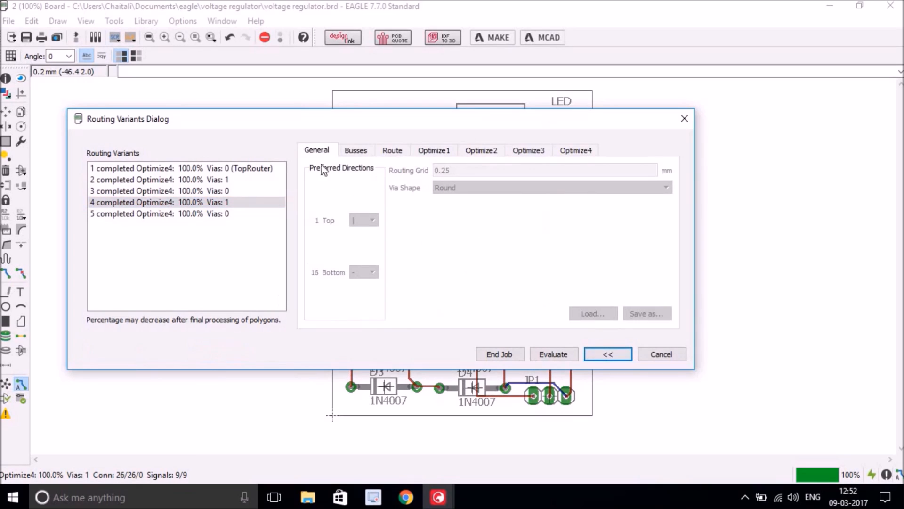
left_click(357, 152)
left_click(391, 151)
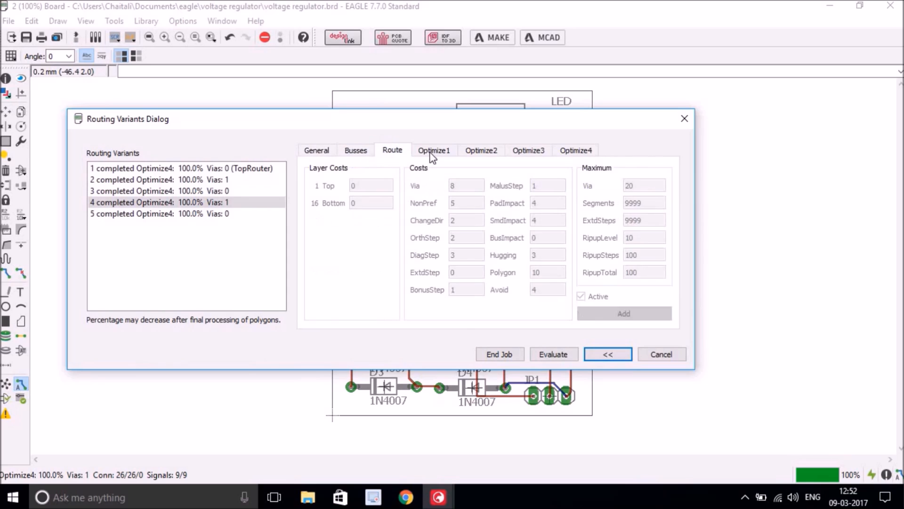
left_click(433, 150)
left_click(473, 151)
left_click(525, 151)
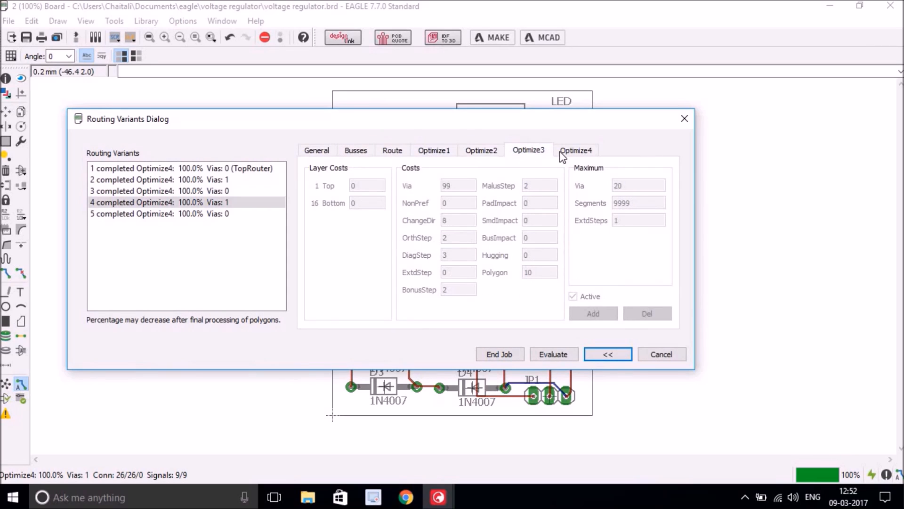
left_click(316, 151)
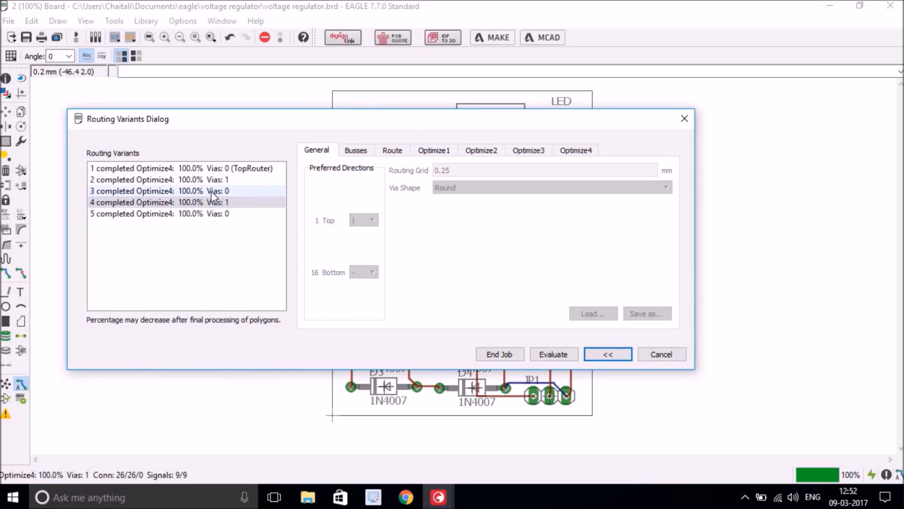
left_click(608, 354)
left_click(168, 192)
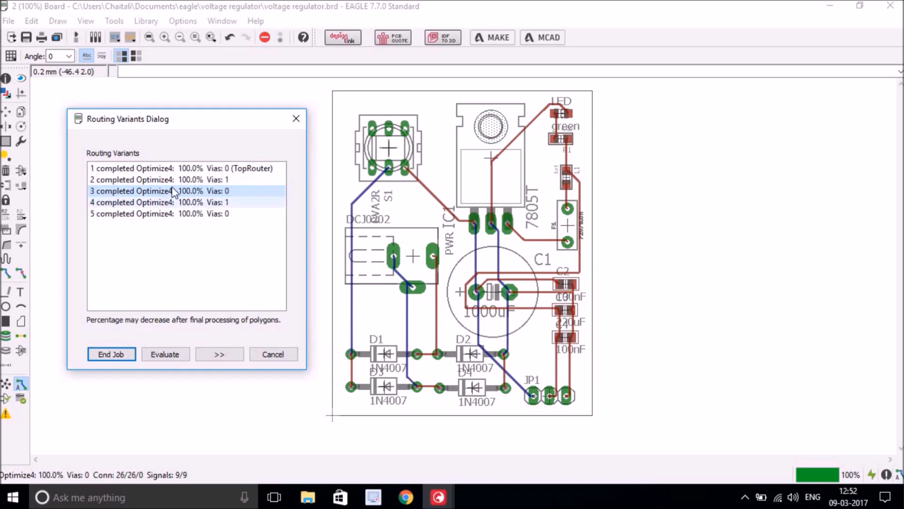
- Select the no-via fifth variant and end the autorouting job
left_click(182, 214)
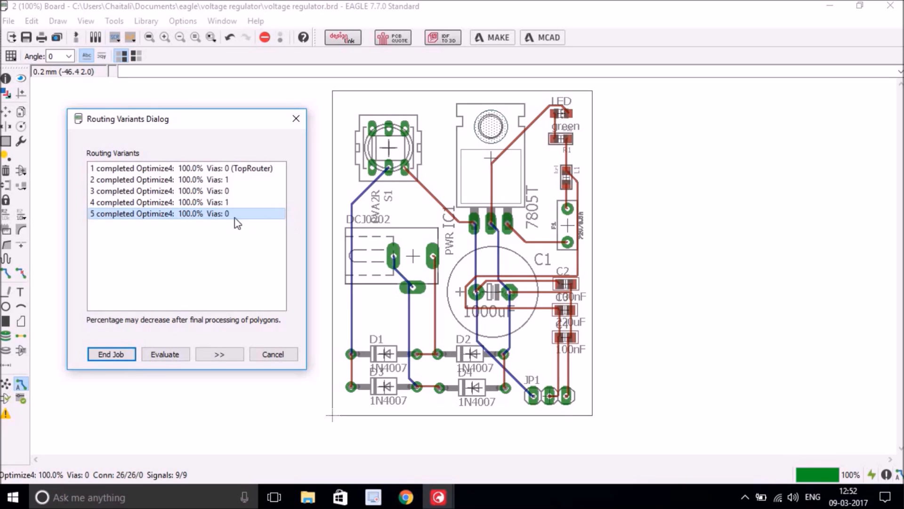
left_click(168, 354)
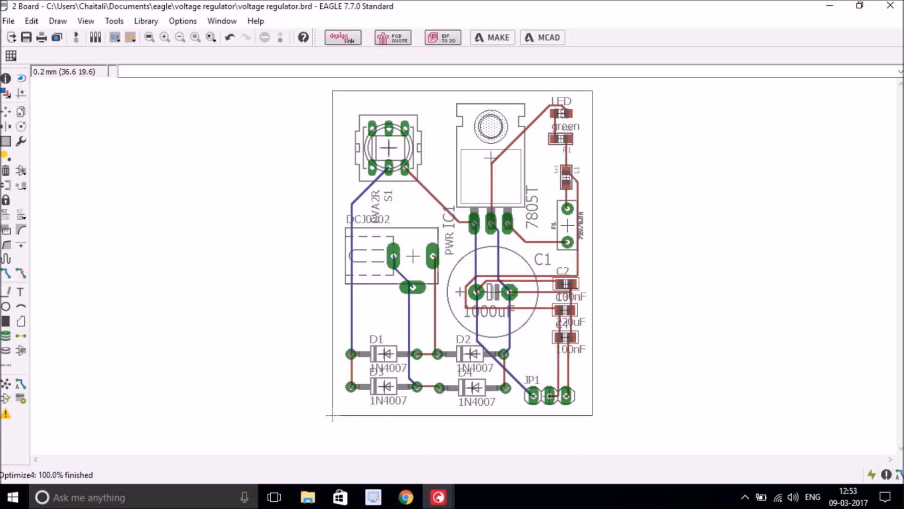
scroll(570, 286, "up", 2)
scroll(570, 285, "up", 4)
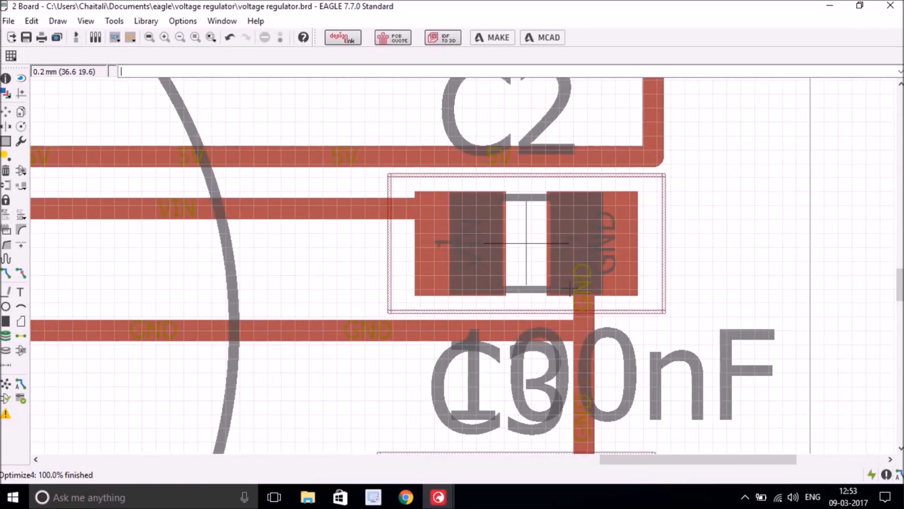
scroll(569, 286, "down", 3)
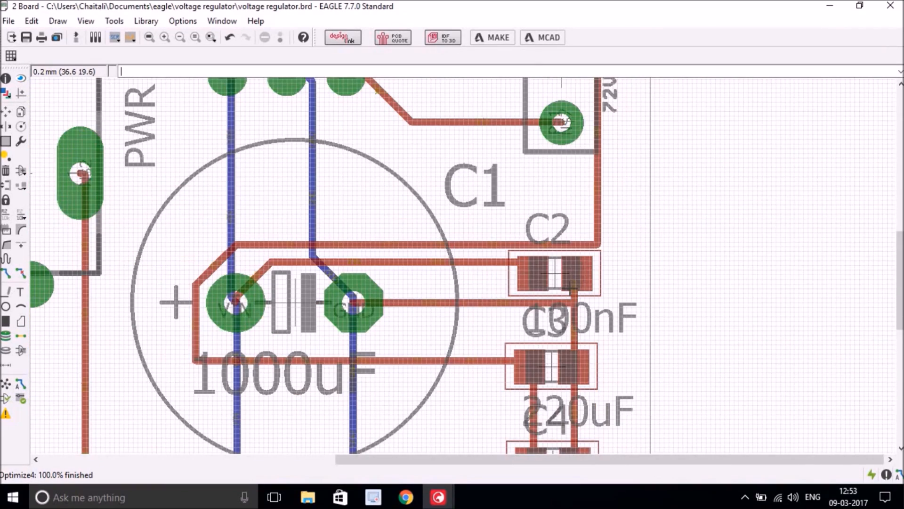
left_click(149, 37)
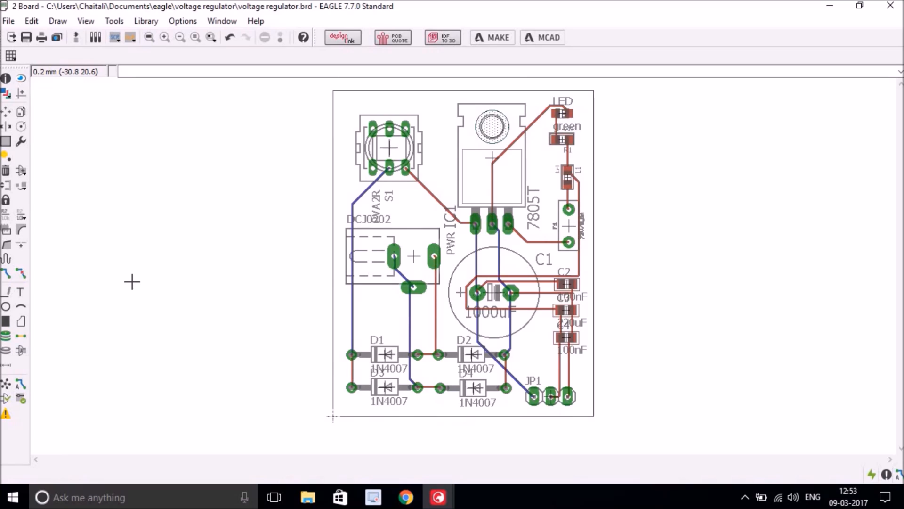
- Start a copper polygon on layer 1 Top at the board's bottom-left corner
left_click(22, 322)
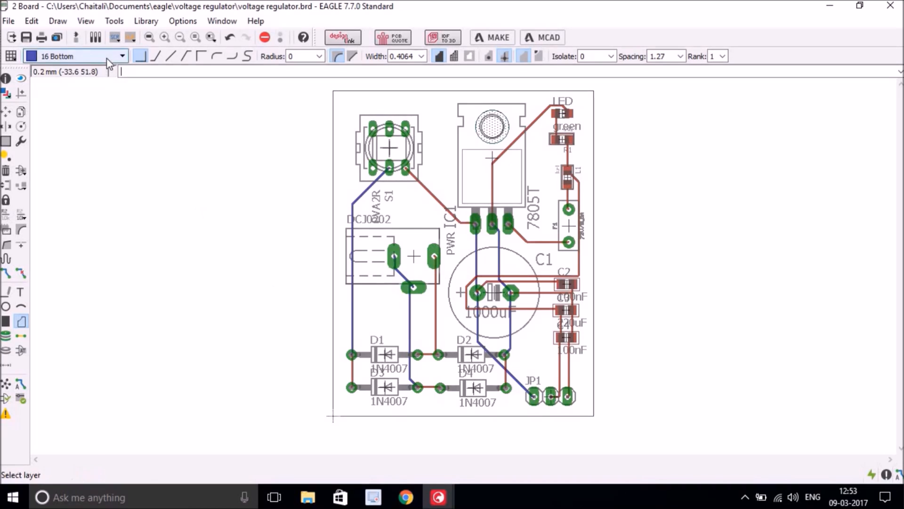
left_click(75, 56)
left_click(50, 67)
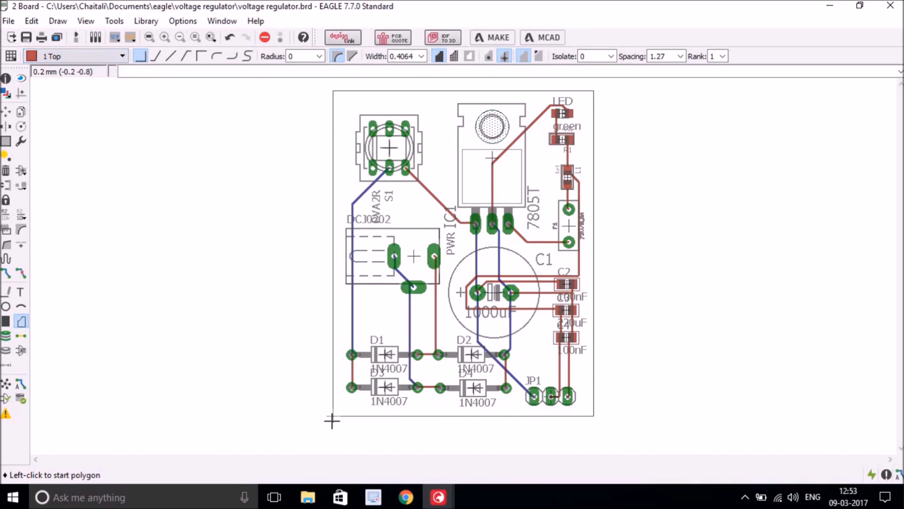
scroll(333, 415, "up", 1)
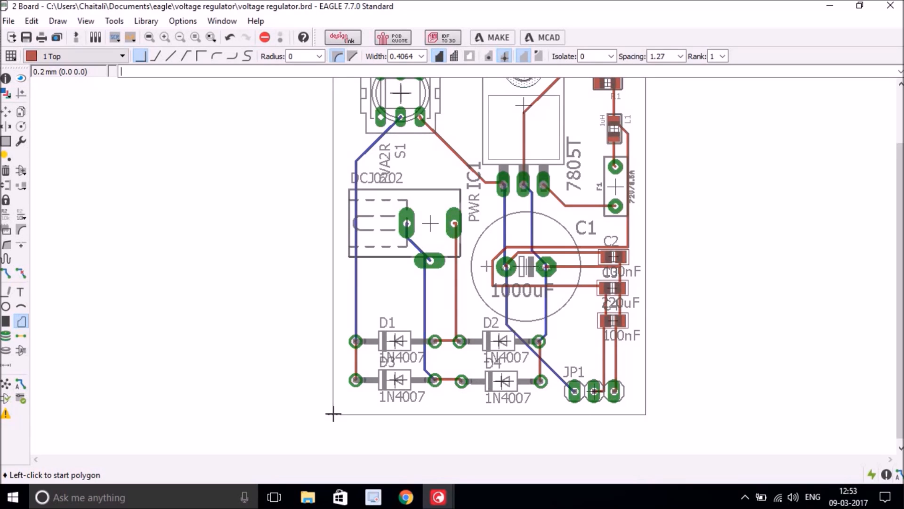
left_click(333, 415)
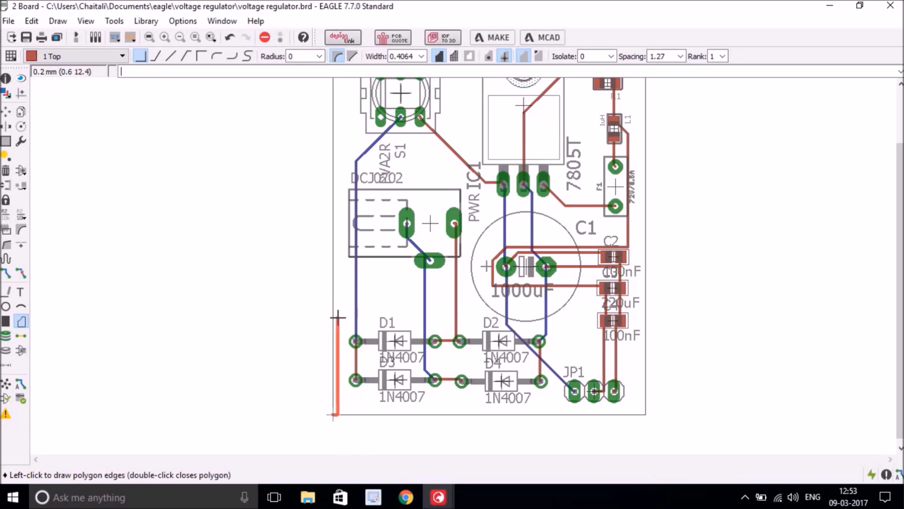
- Extend the top-layer polygon to the board's top-left corner
scroll(343, 118, "down", 1)
scroll(342, 122, "down", 1)
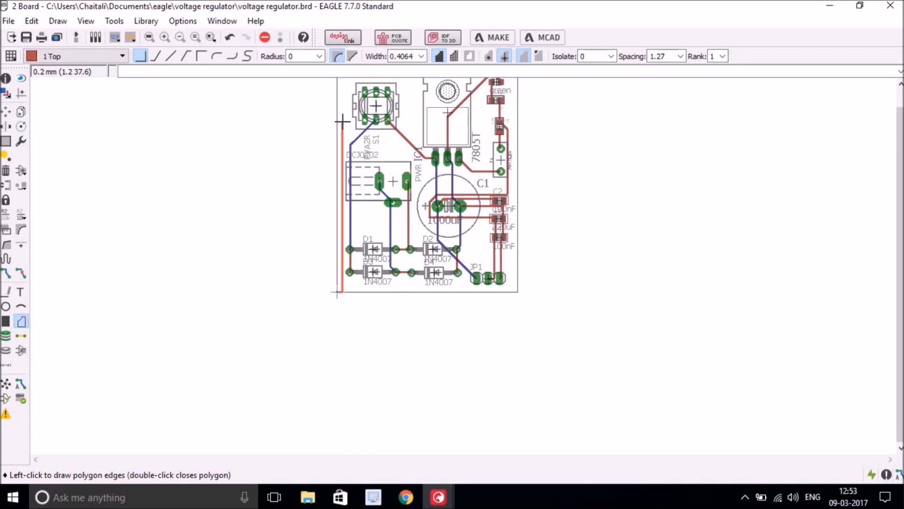
left_click(149, 38)
scroll(329, 87, "up", 2)
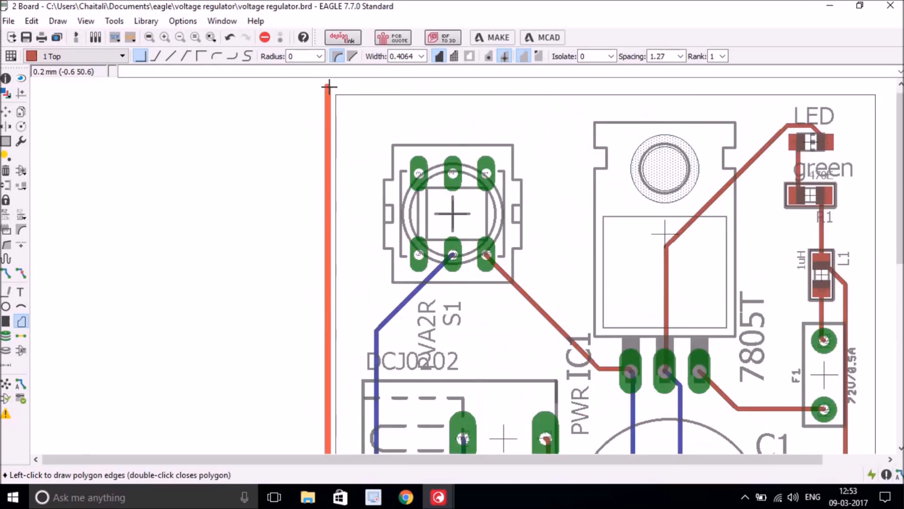
scroll(329, 87, "up", 2)
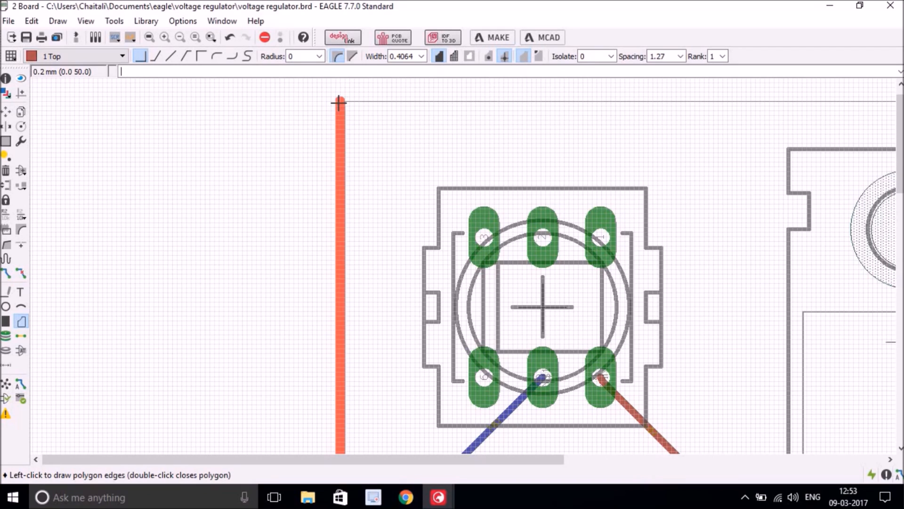
left_click(339, 101)
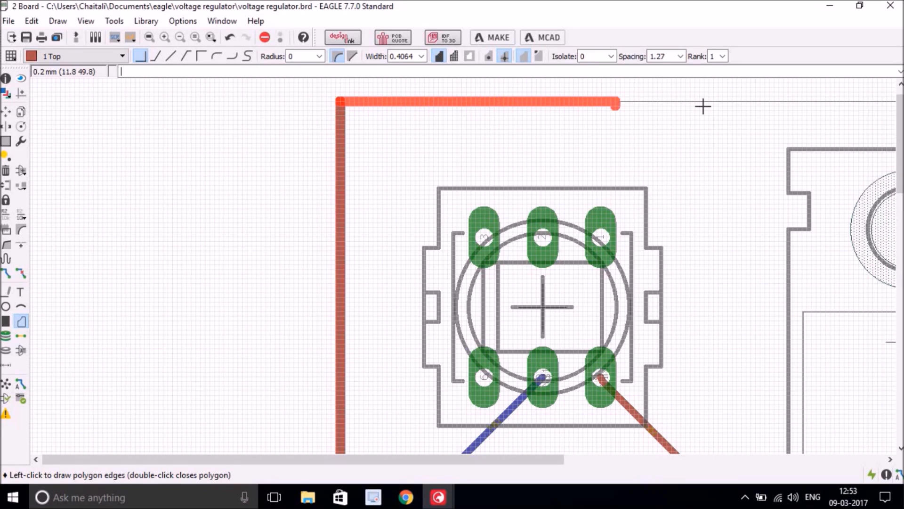
- Add the bottom-right corner and close the polygon at its starting corner
scroll(703, 106, "down", 3)
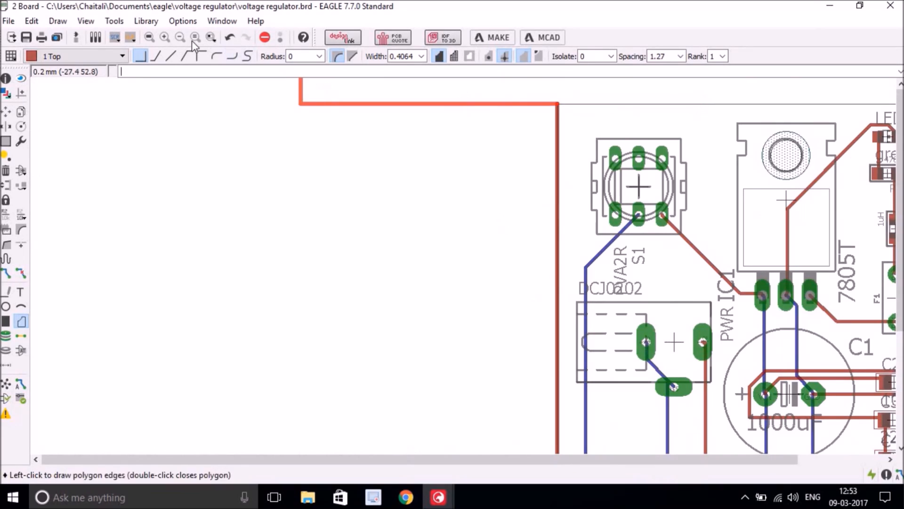
left_click(149, 38)
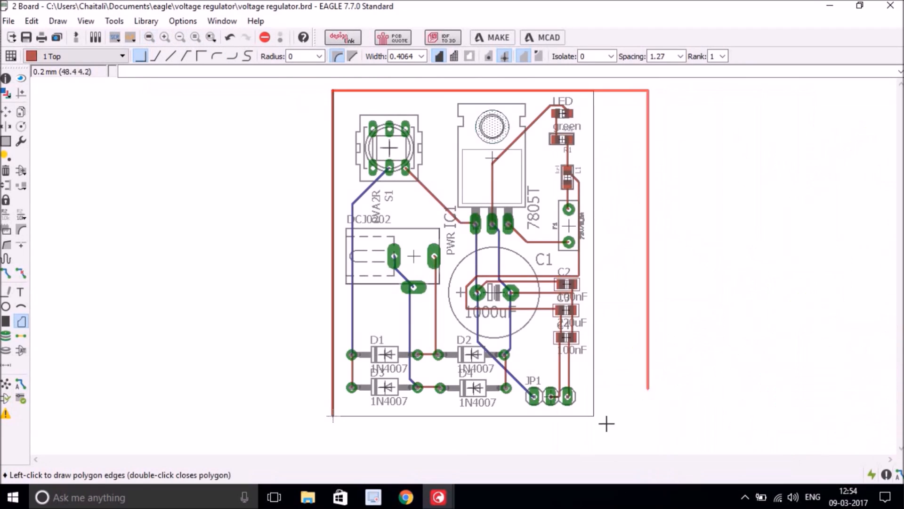
scroll(586, 419, "up", 5)
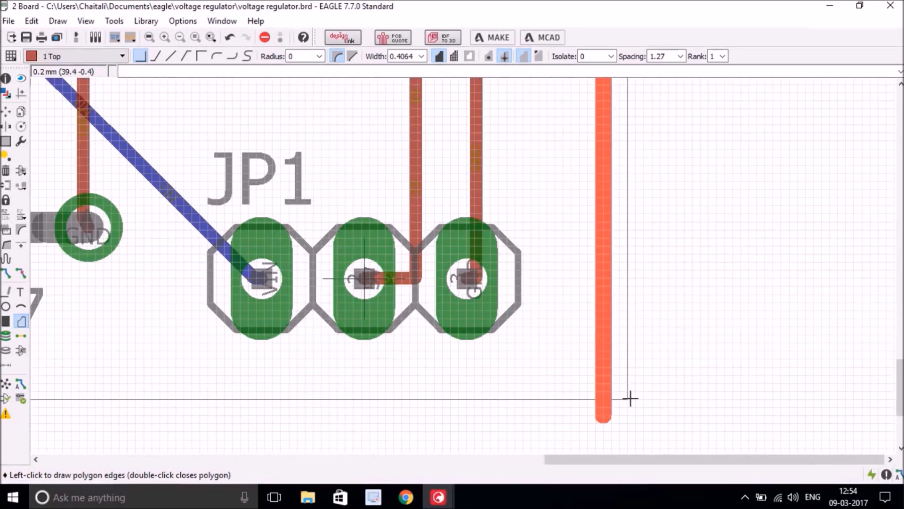
left_click(625, 399)
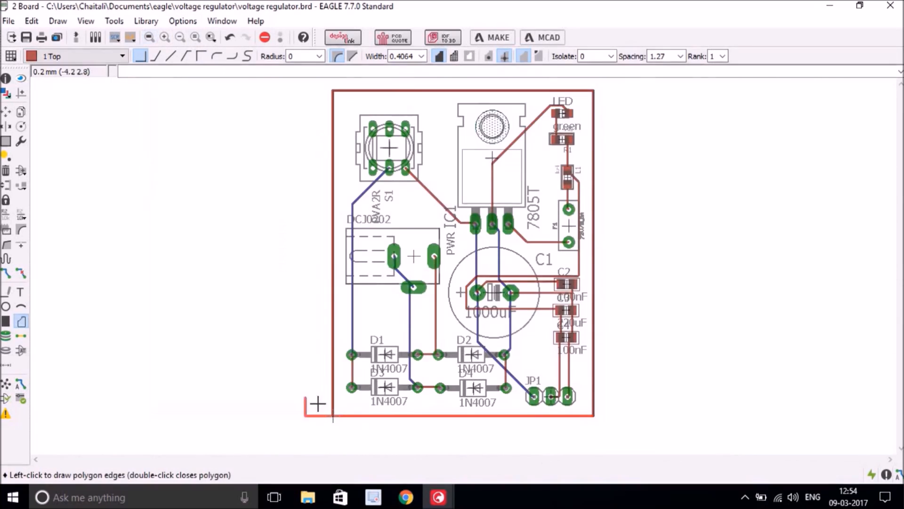
scroll(332, 415, "up", 5)
scroll(334, 415, "up", 2)
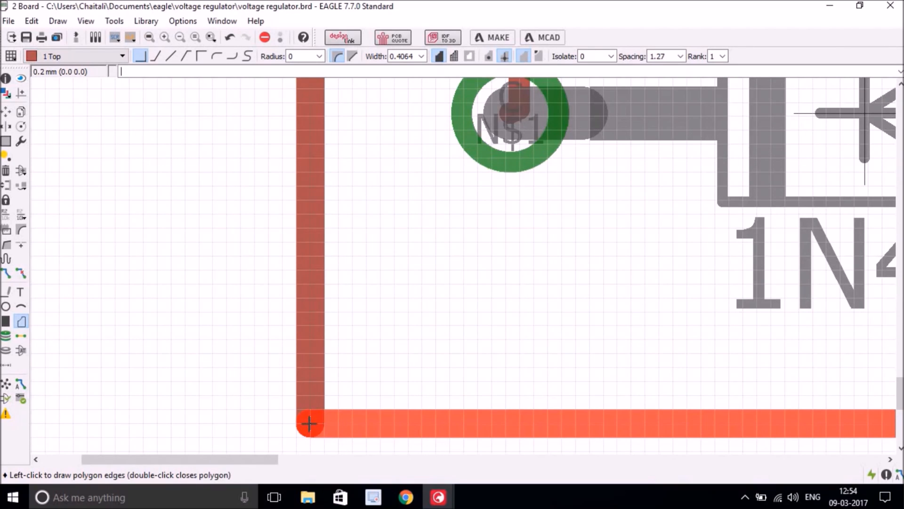
double_click(309, 424)
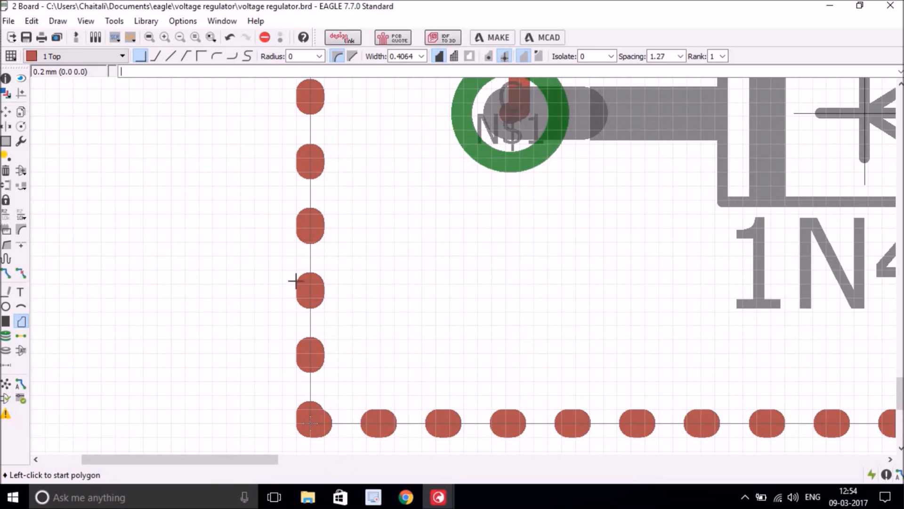
left_click(7, 218)
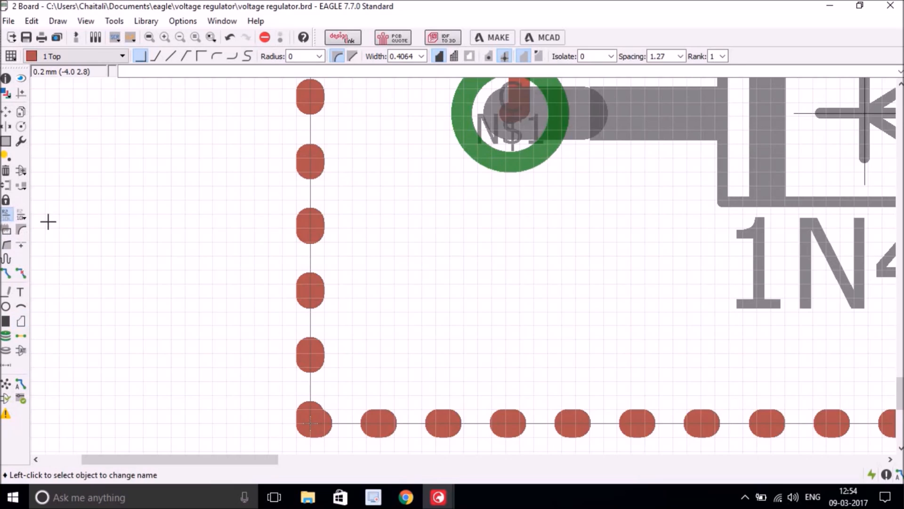
- Rename the top-layer polygon from N$3 to GND and confirm the new name
left_click(309, 293)
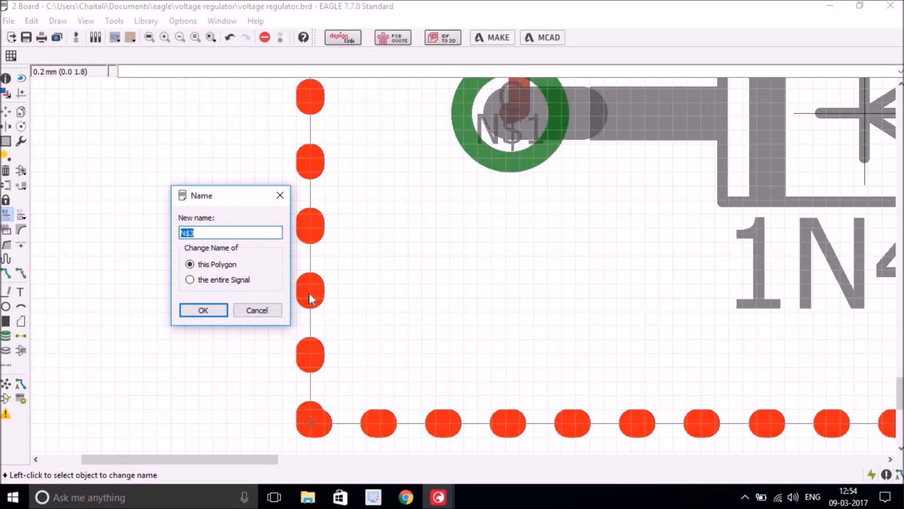
type("GND")
left_click(195, 310)
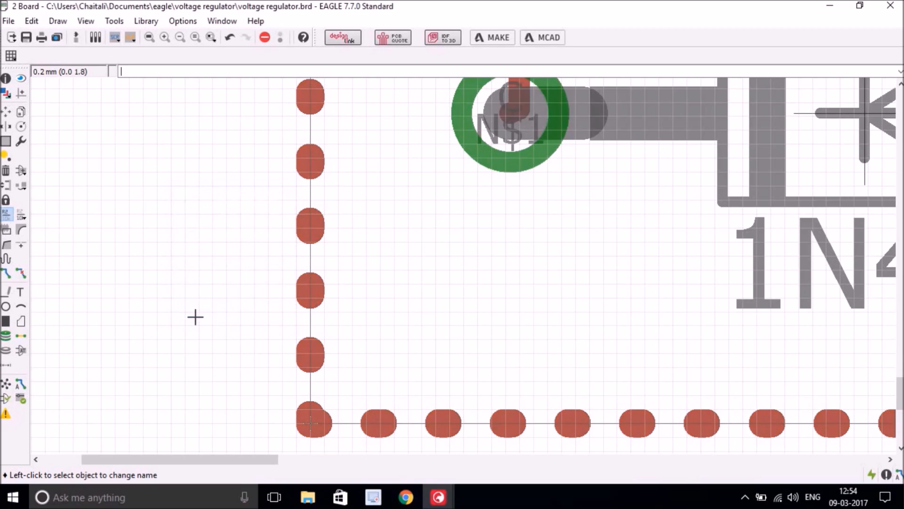
left_click(303, 289)
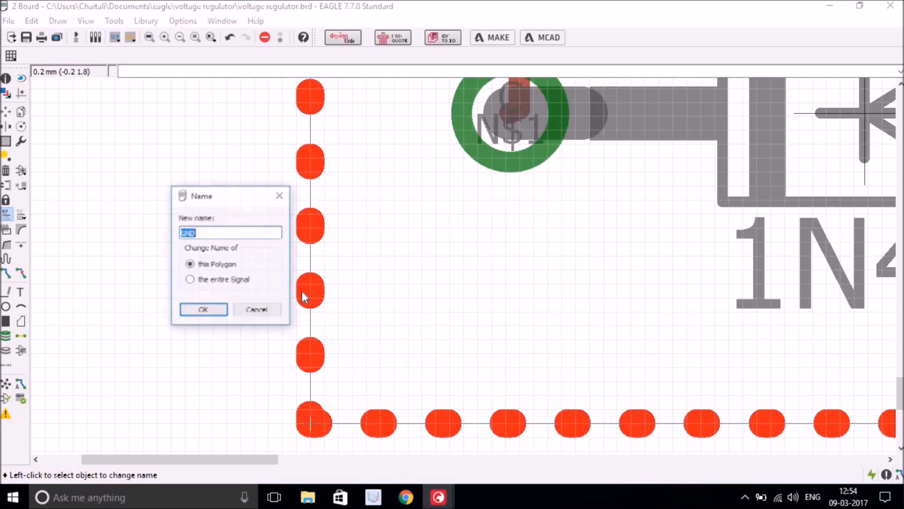
left_click(202, 309)
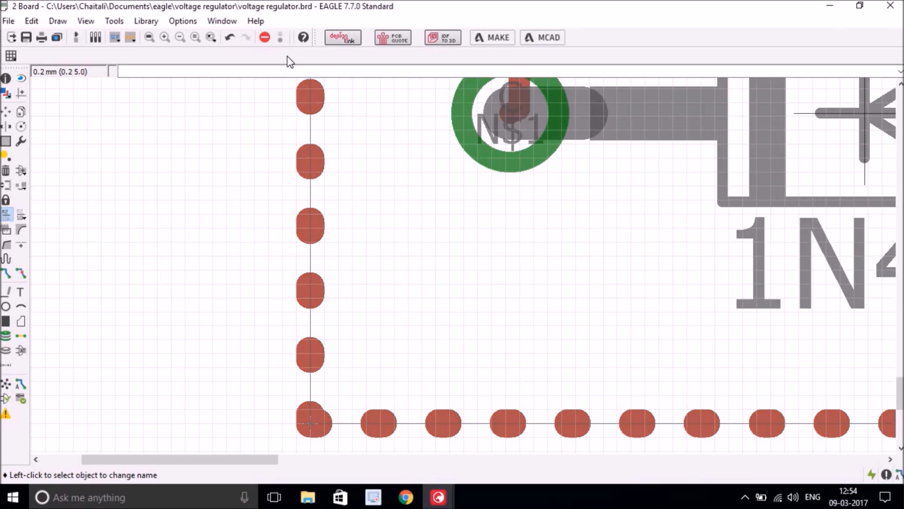
- Start a copper polygon on layer 16 Bottom at the board's bottom-left corner
left_click(149, 37)
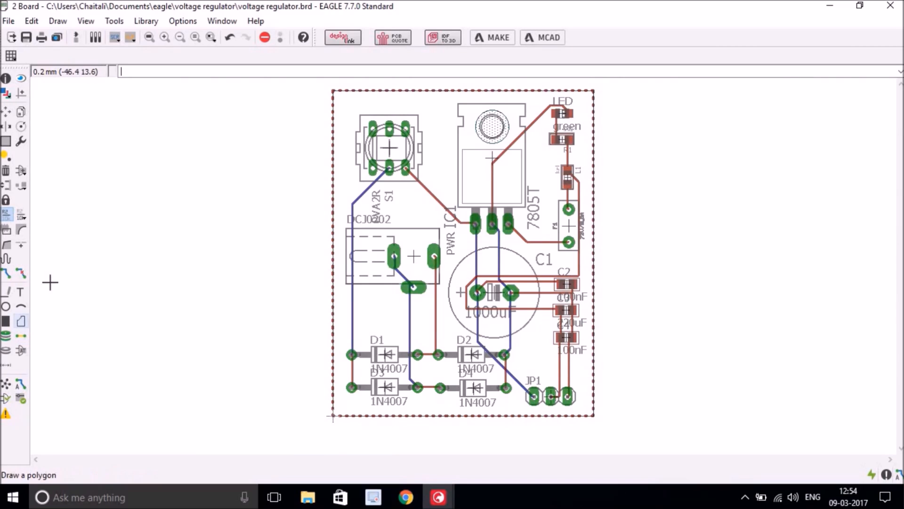
left_click(21, 322)
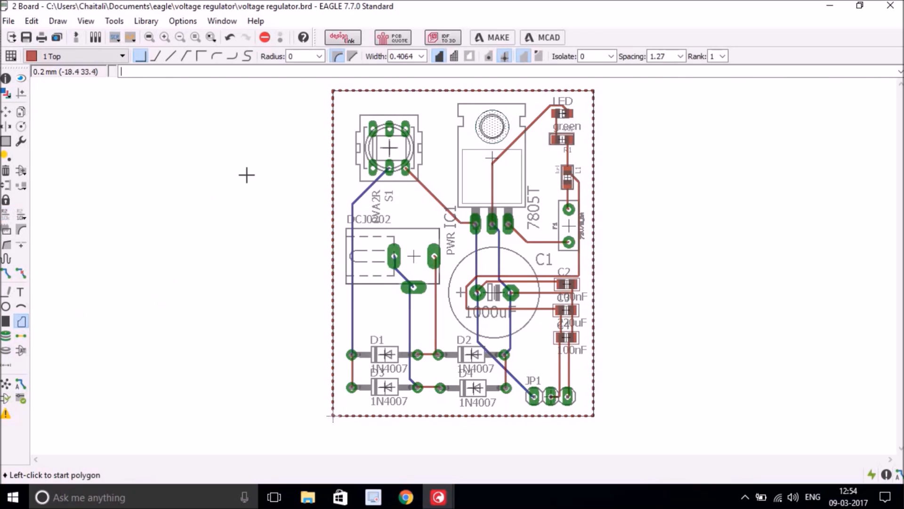
left_click(91, 58)
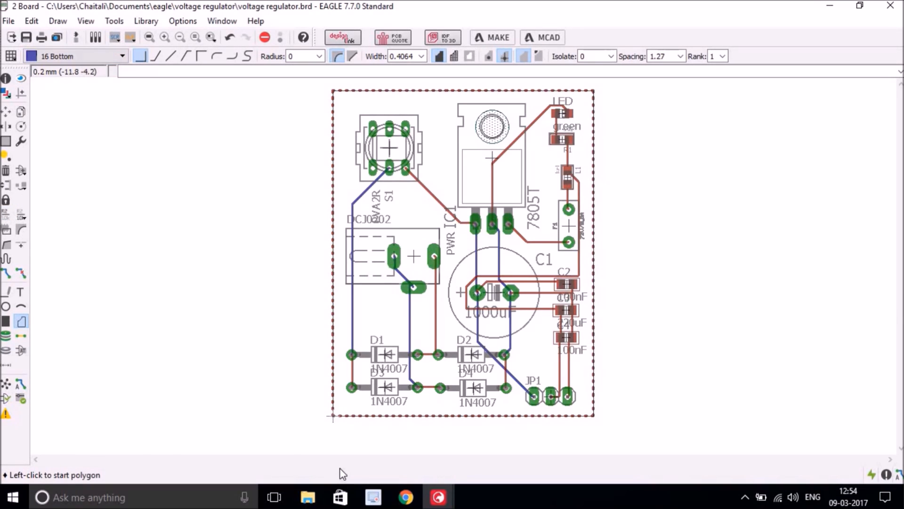
scroll(333, 416, "up", 5)
scroll(323, 375, "down", 3)
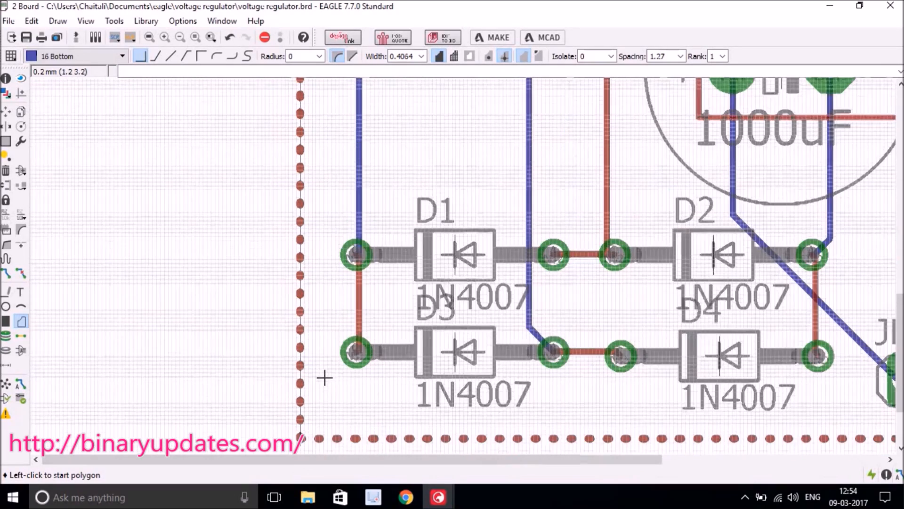
scroll(300, 438, "up", 5)
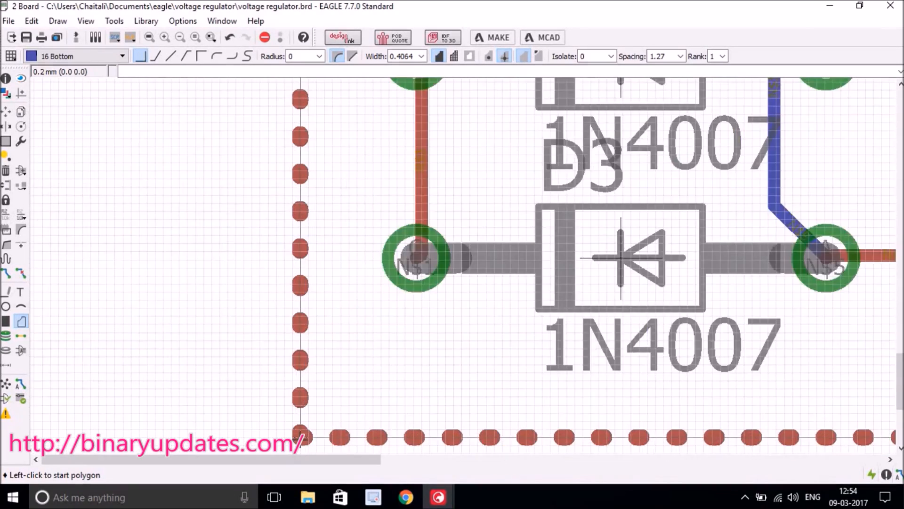
left_click(300, 432)
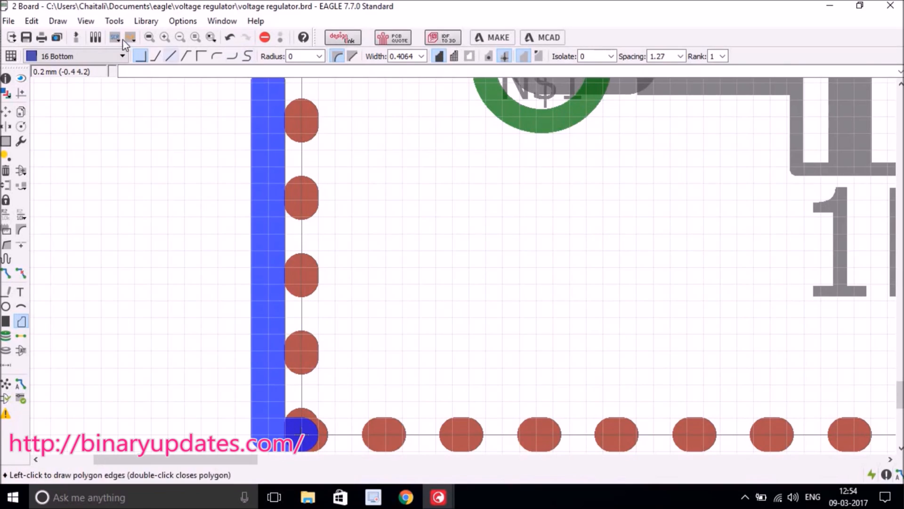
- Place the bottom polygon's corners at the board's top-left and top-right
left_click(149, 37)
scroll(324, 92, "up", 5)
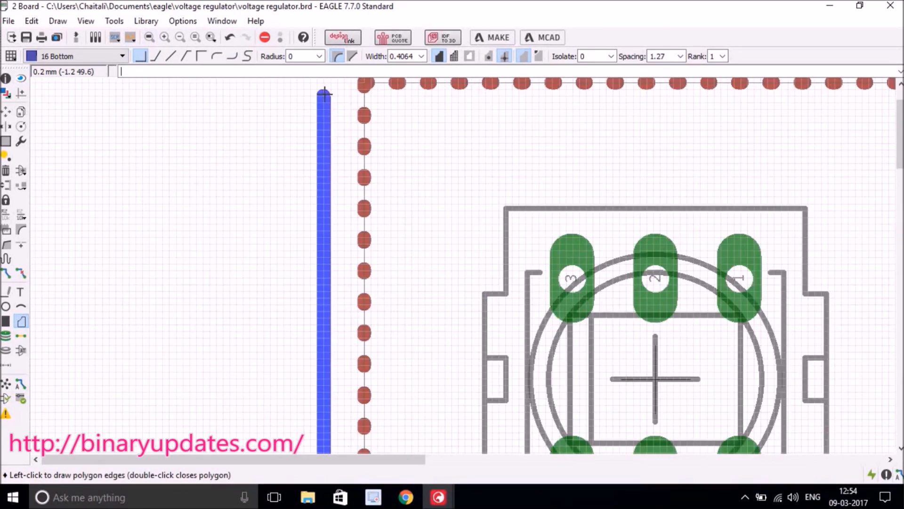
scroll(402, 94, "down", 3)
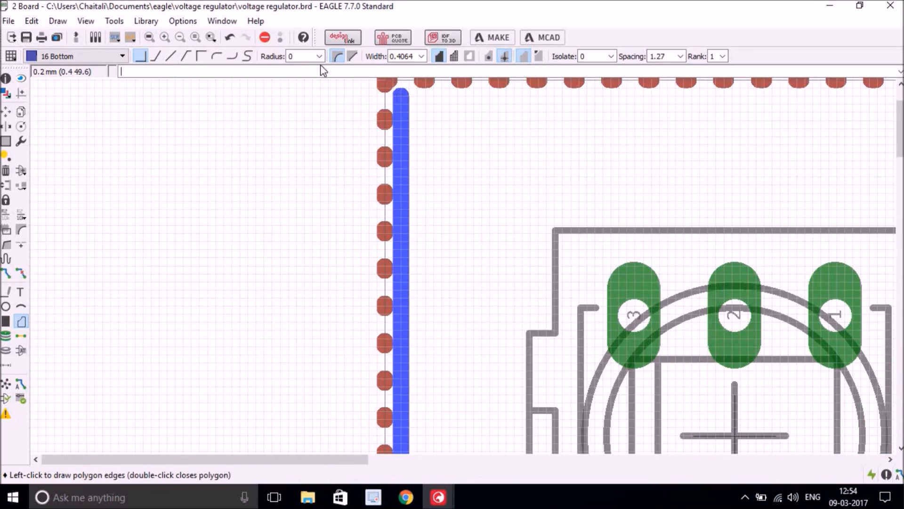
left_click(149, 38)
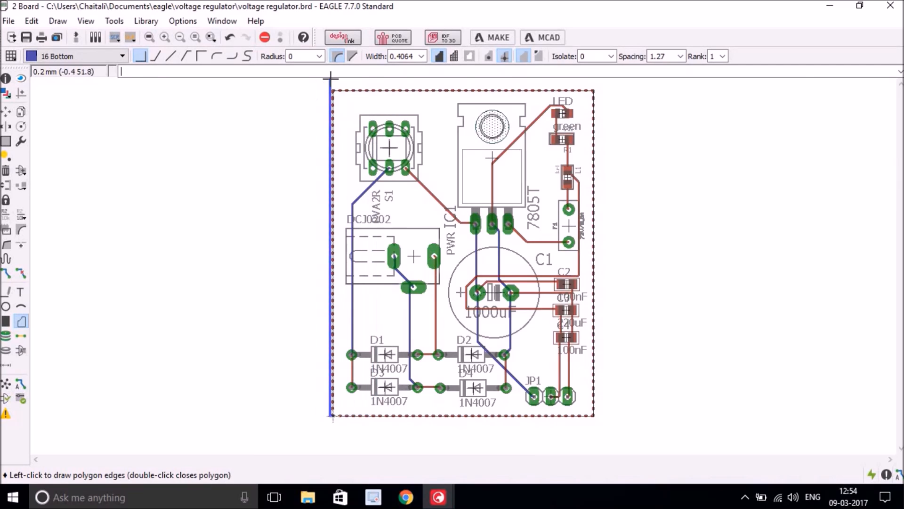
scroll(334, 90, "up", 4)
scroll(334, 90, "up", 1)
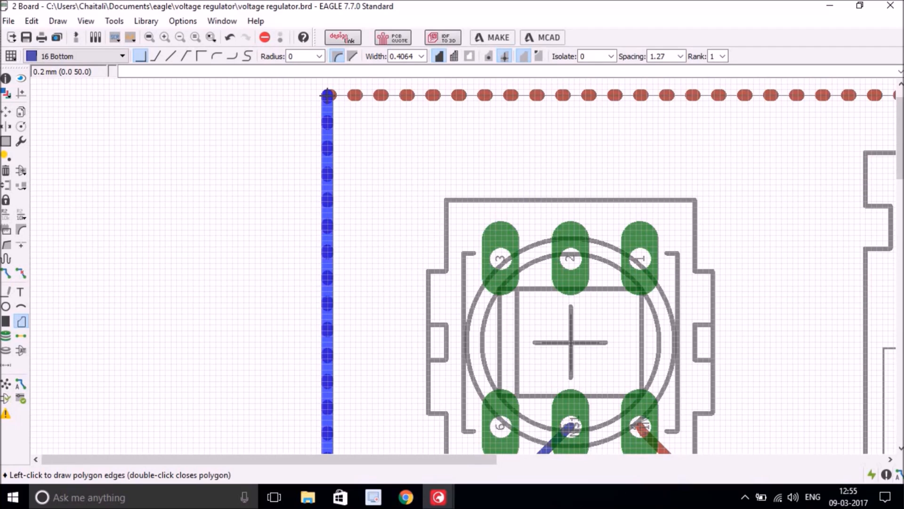
left_click(328, 95)
left_click(150, 37)
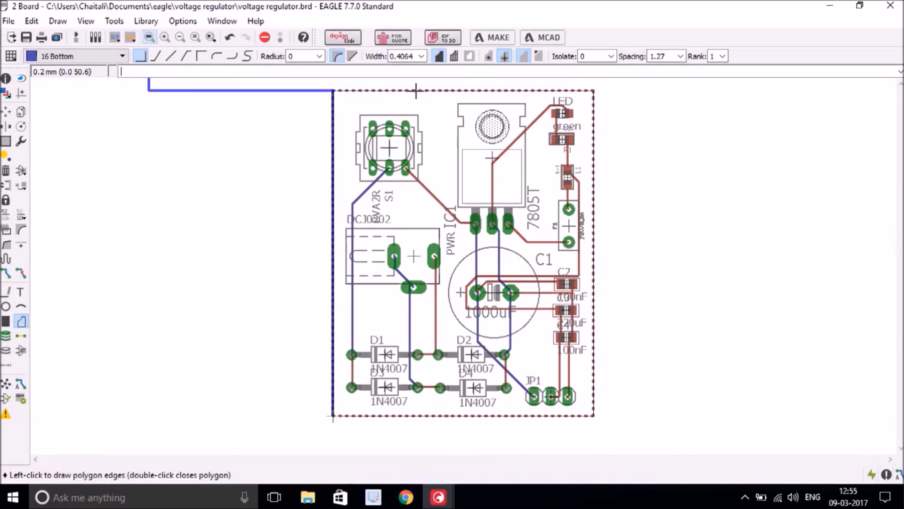
left_click(593, 90)
- Add the bottom-right corner and close the bottom polygon at the bottom-left corner
scroll(597, 280, "down", 1)
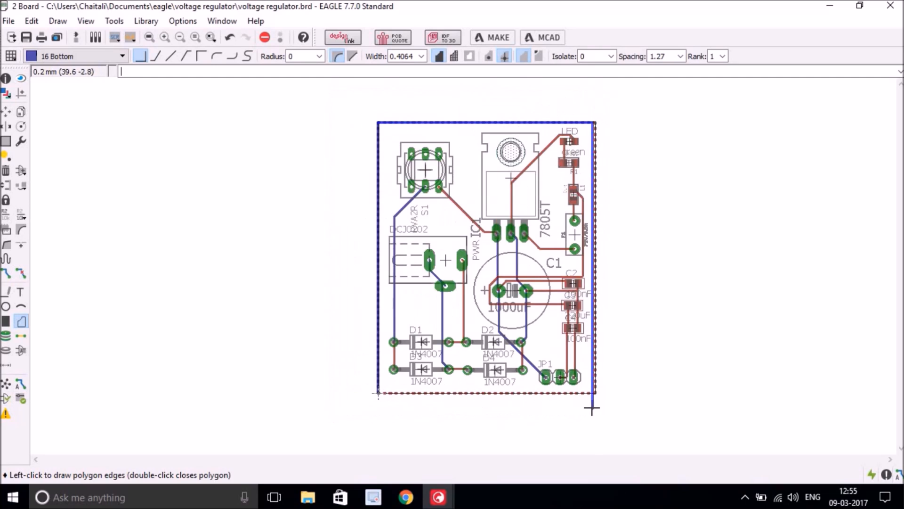
scroll(592, 409, "up", 10)
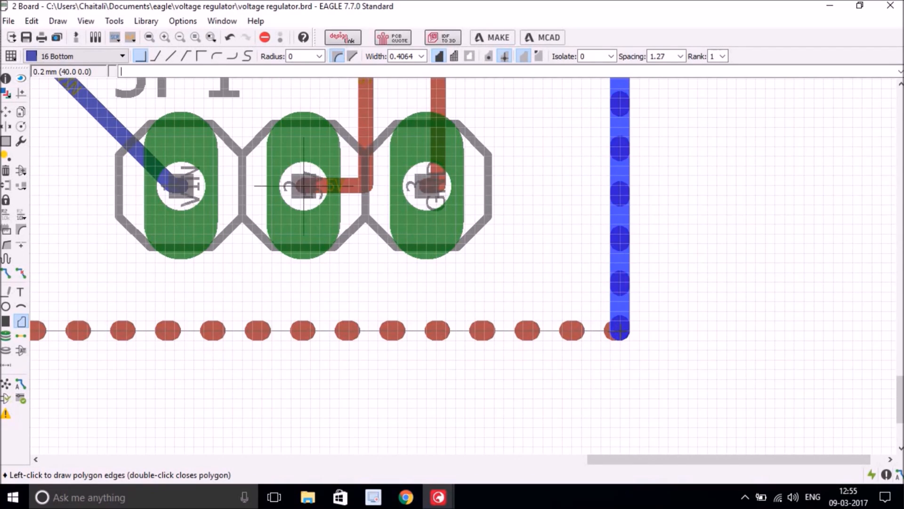
left_click(620, 331)
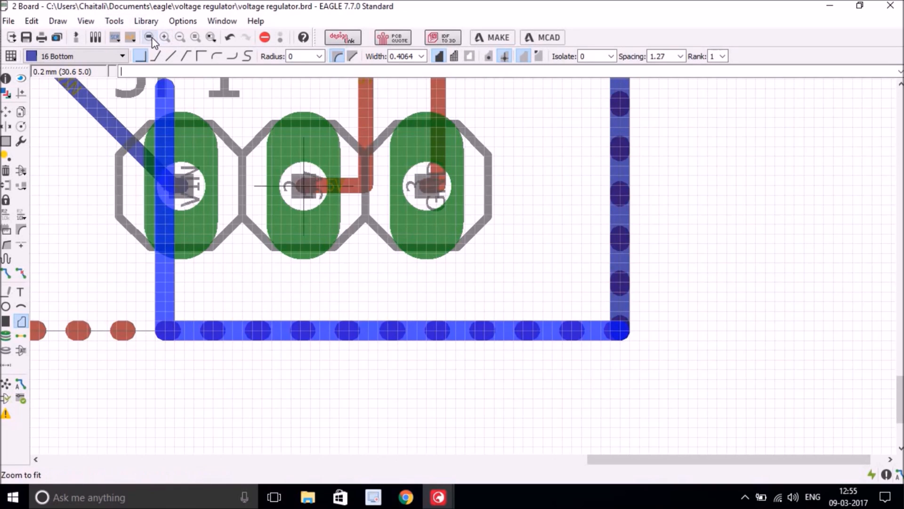
left_click(150, 37)
scroll(331, 416, "up", 5)
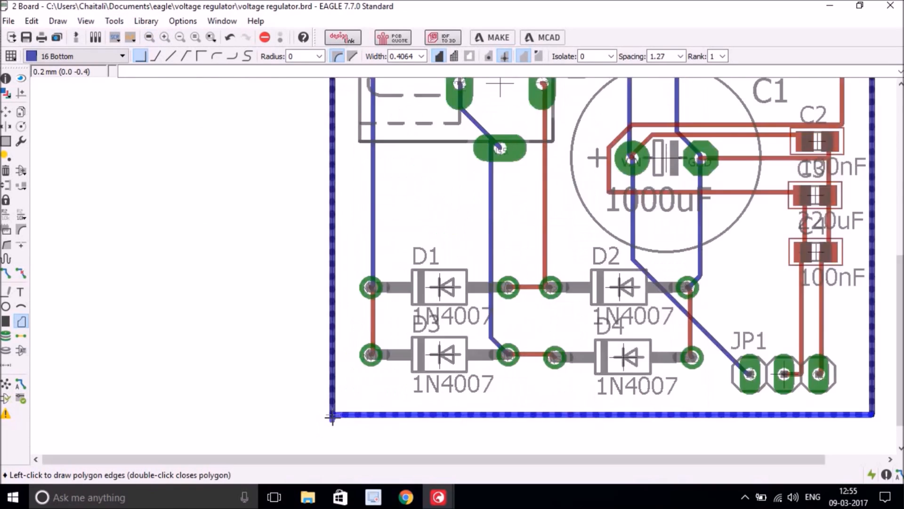
scroll(332, 415, "up", 4)
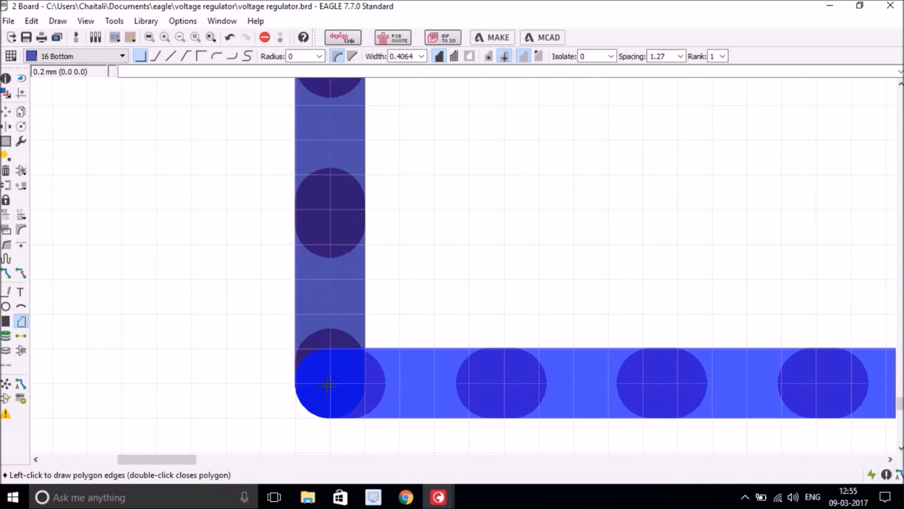
left_click(330, 383)
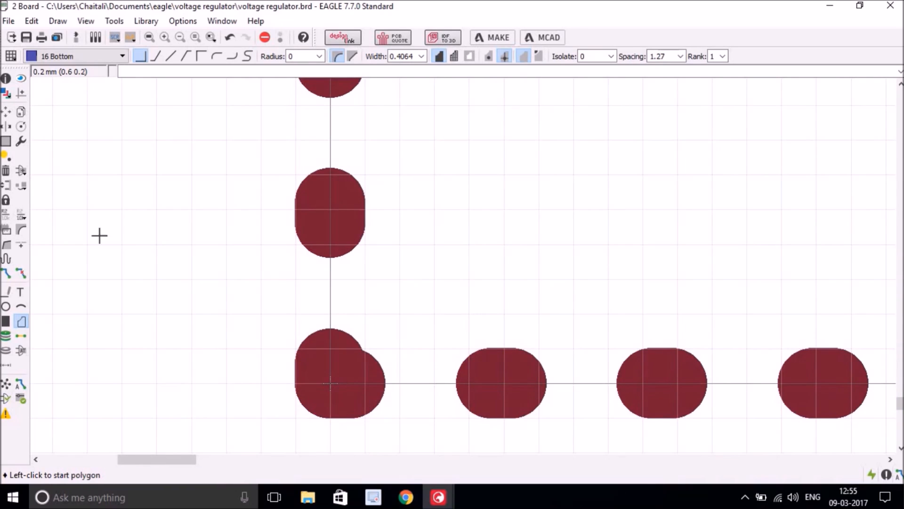
left_click(9, 217)
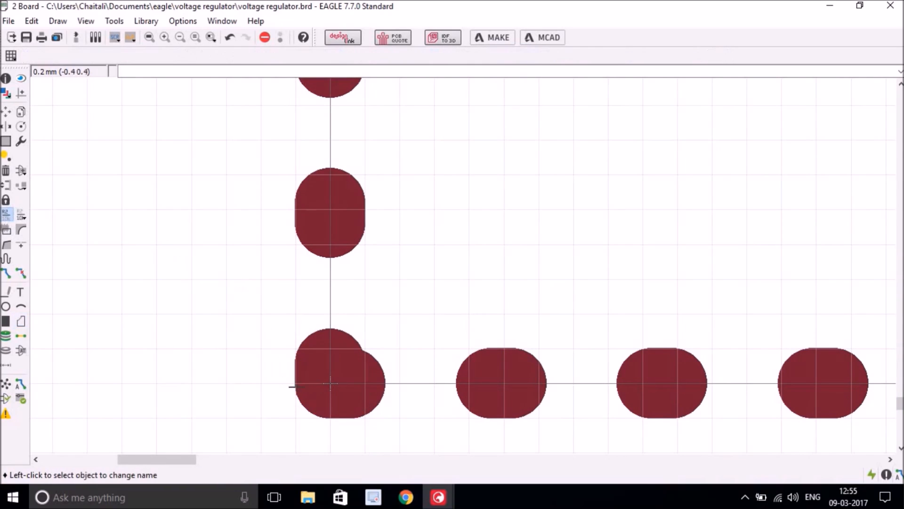
- Rename the bottom-layer copper polygon's signal from N$3 to GND and fit the board in view
left_click(330, 384)
left_click(330, 384)
type("GND")
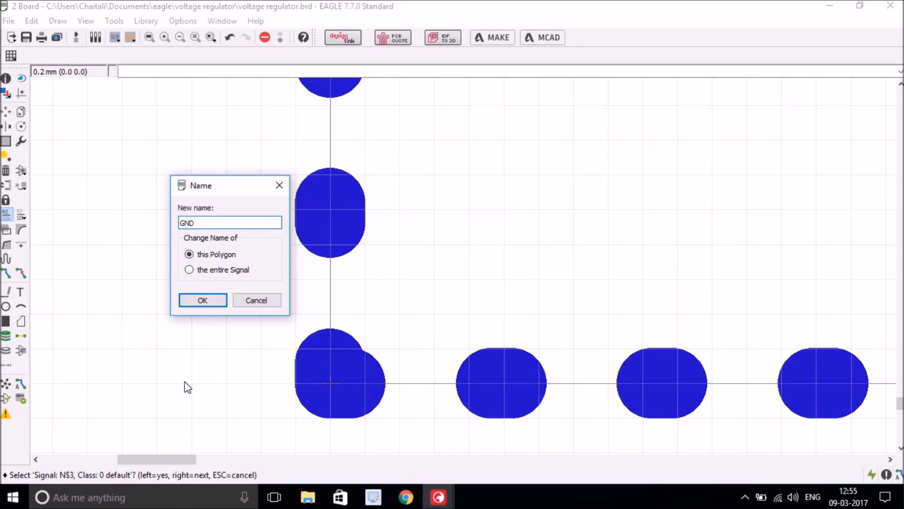
left_click(198, 303)
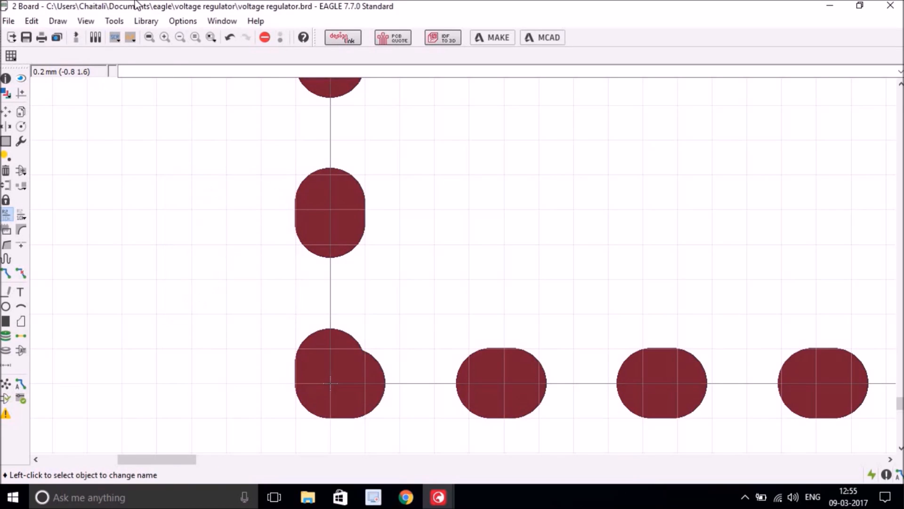
left_click(149, 38)
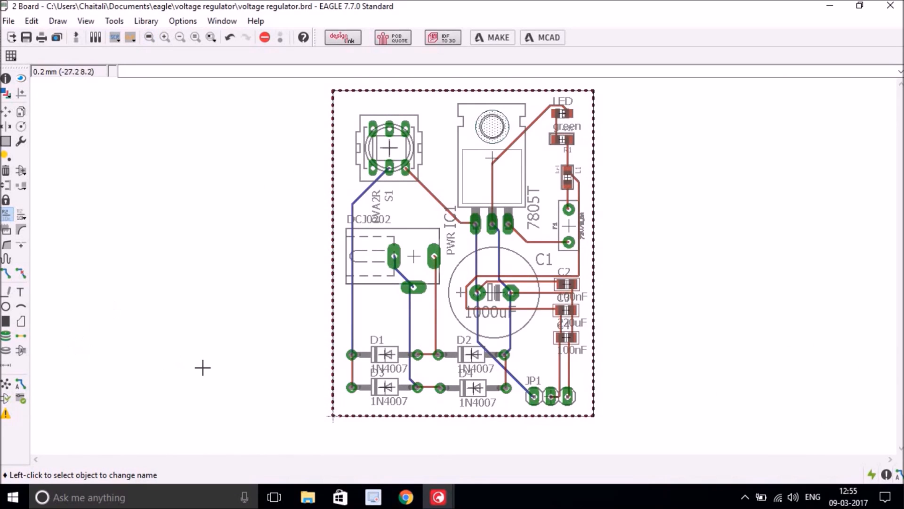
- Run Ratsnest so the GND polygons pour around the pads and traces
left_click(6, 386)
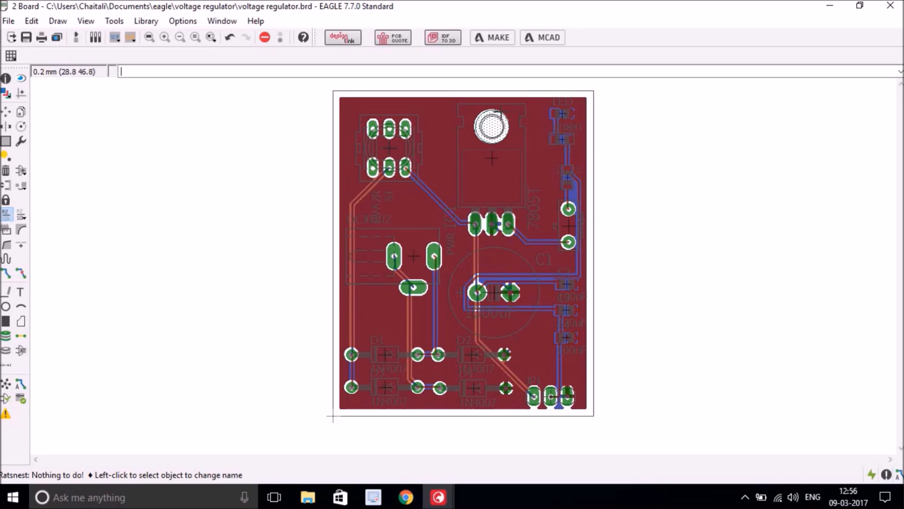
- Run the DRC check on the board and confirm no errors
left_click(21, 399)
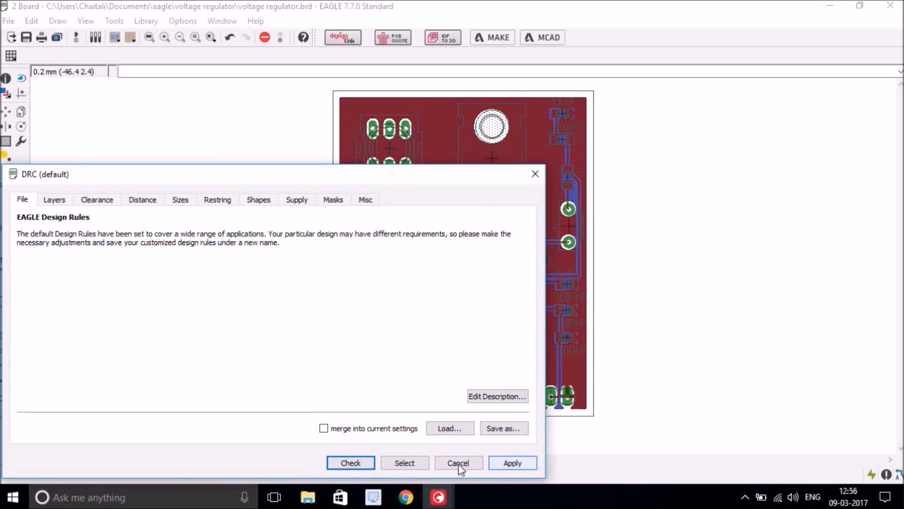
left_click(337, 463)
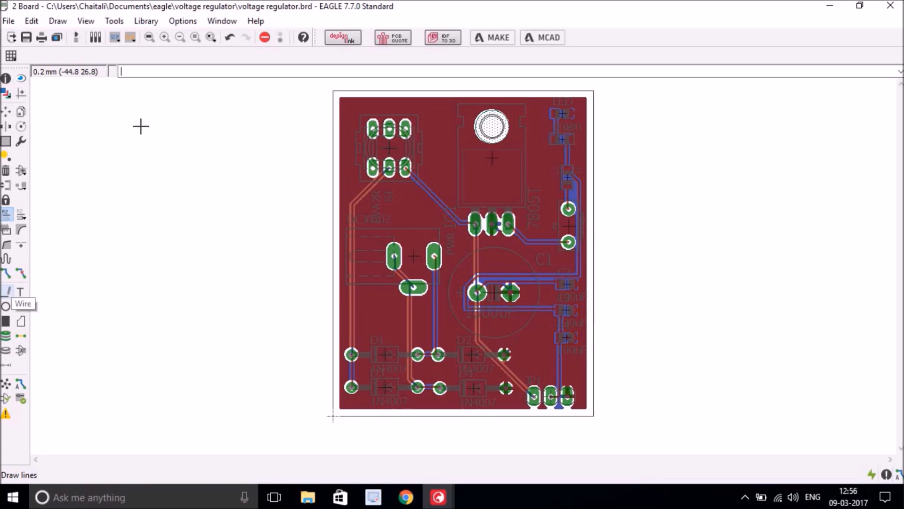
- Hide the _tValues and _bValues layers (127/128) and apply the change
left_click(7, 97)
left_click_drag(91, 15, 248, 99)
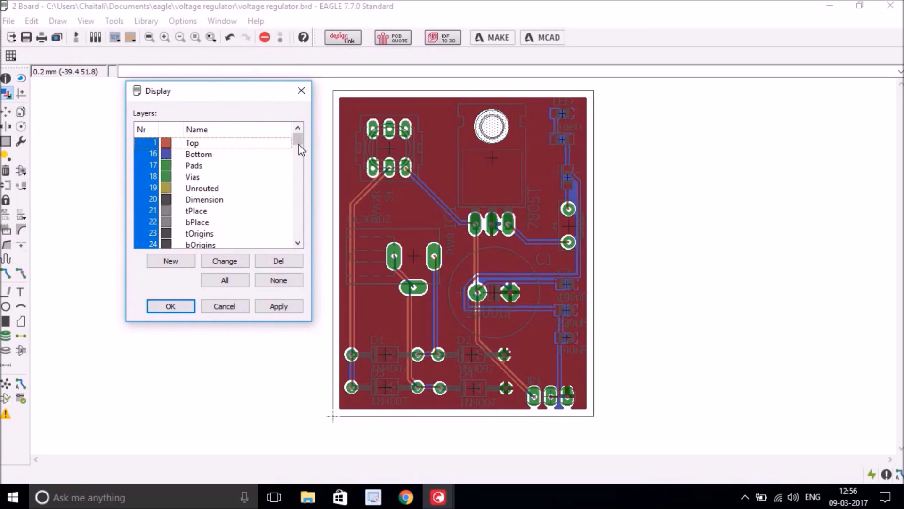
scroll(299, 145, "down", 3)
left_click_drag(300, 148, 301, 193)
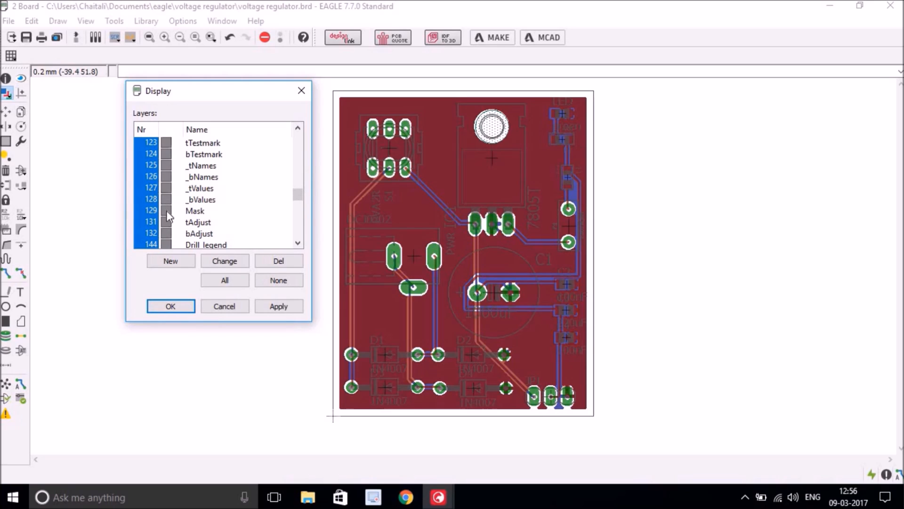
left_click(157, 189)
left_click(156, 197)
left_click(275, 309)
left_click(188, 306)
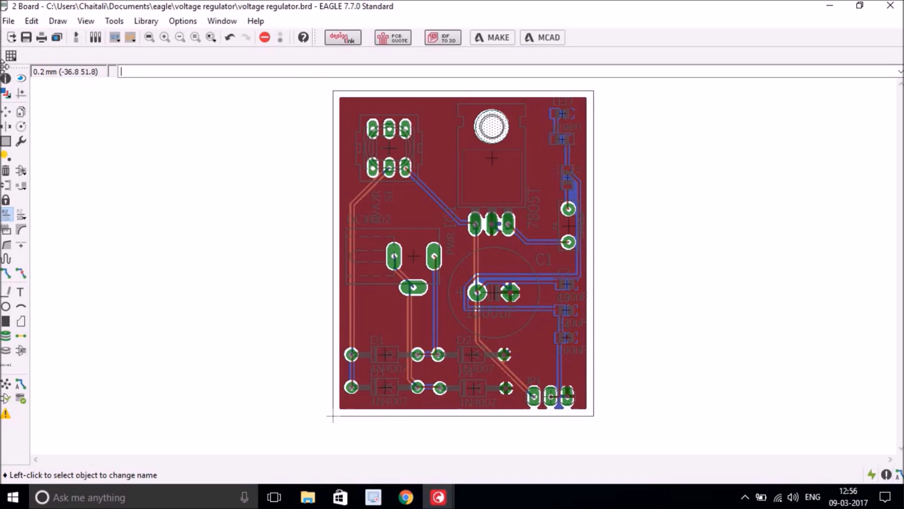
- Hide the tValues and bValues layers (27/28) so part values disappear
left_click(5, 93)
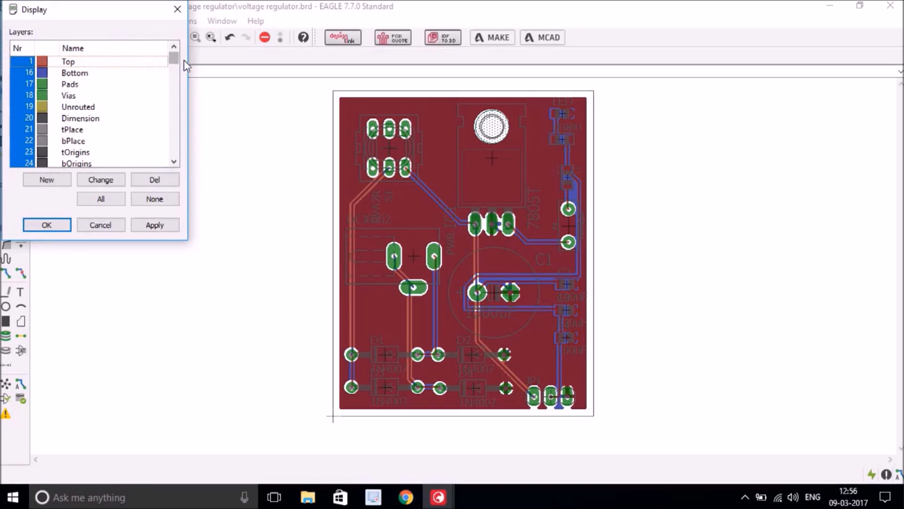
left_click_drag(175, 65, 176, 70)
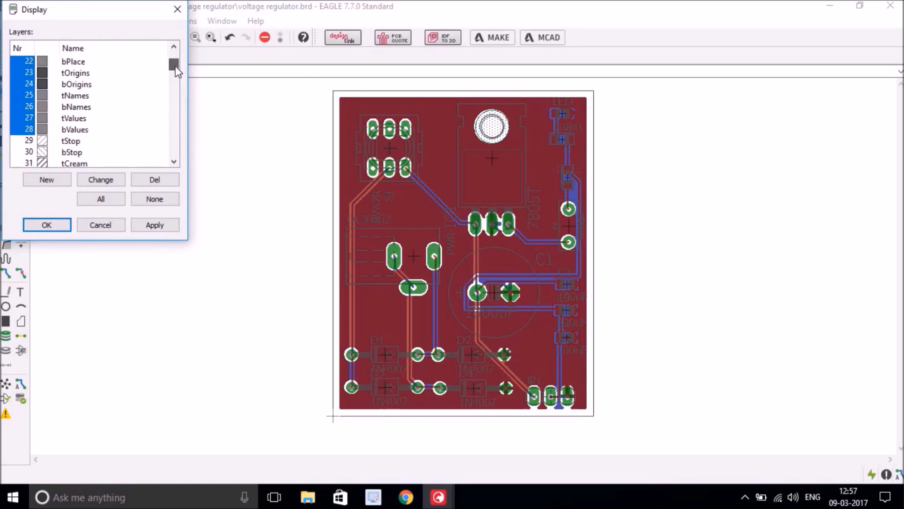
left_click(27, 118)
left_click(28, 129)
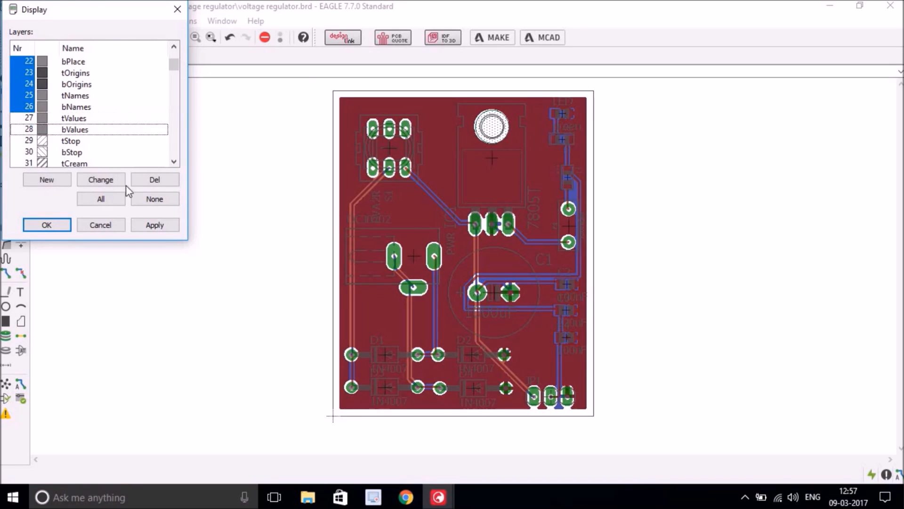
left_click(160, 225)
left_click(58, 224)
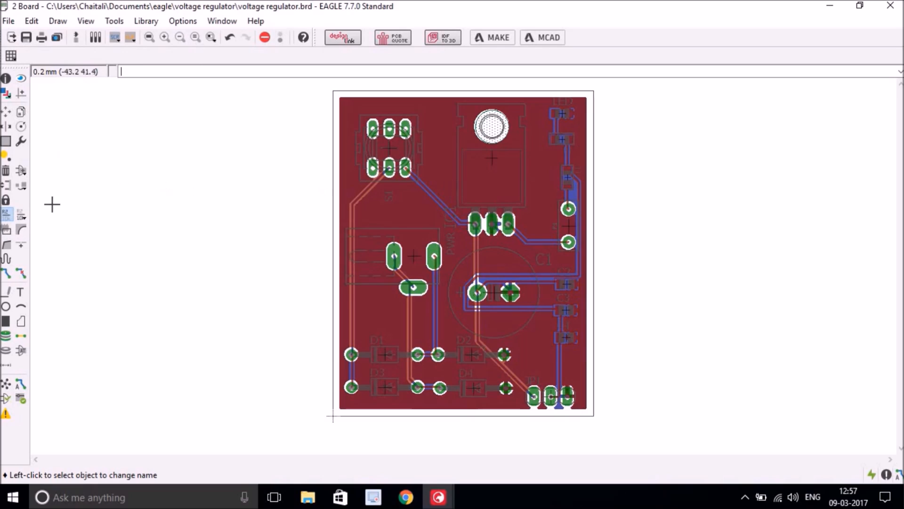
- Smash S1, PWR, D1, D2, JP1, C3, the right-hand parts, the LED and IC1
left_click(7, 231)
left_click(400, 125)
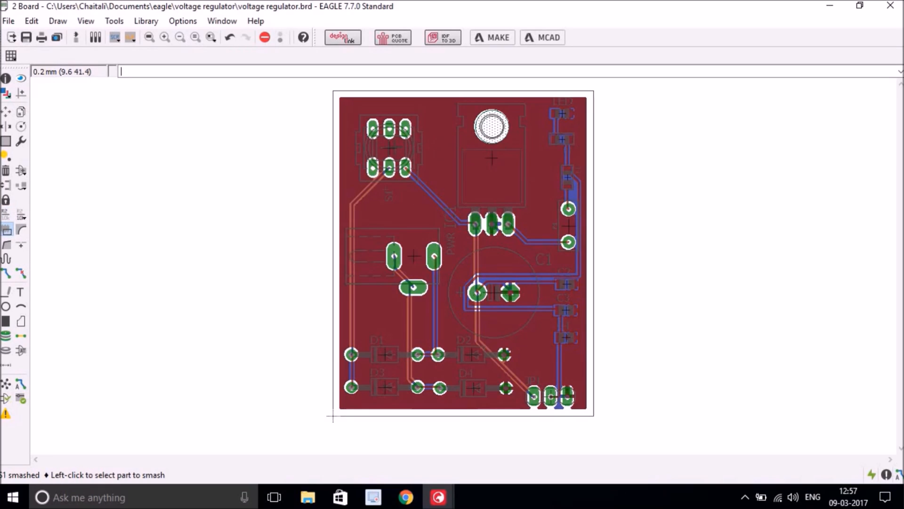
left_click(422, 246)
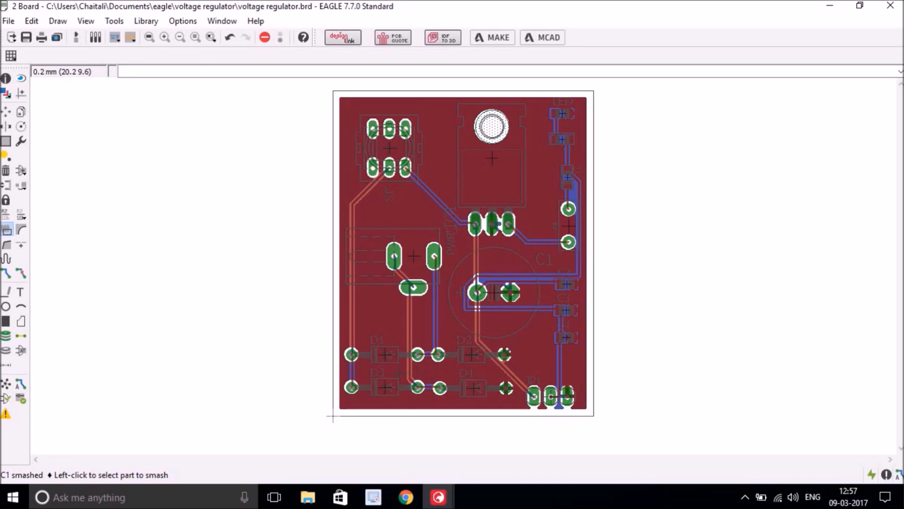
left_click(388, 348)
left_click(472, 357)
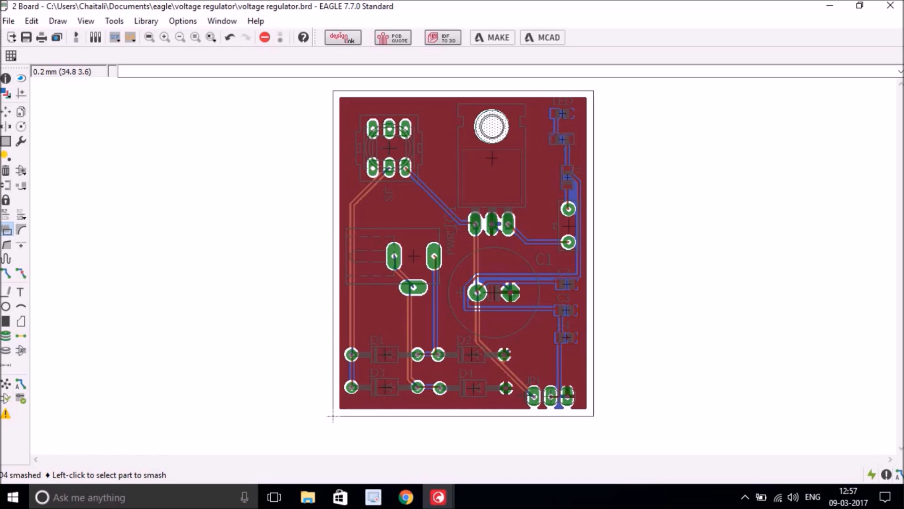
left_click(533, 397)
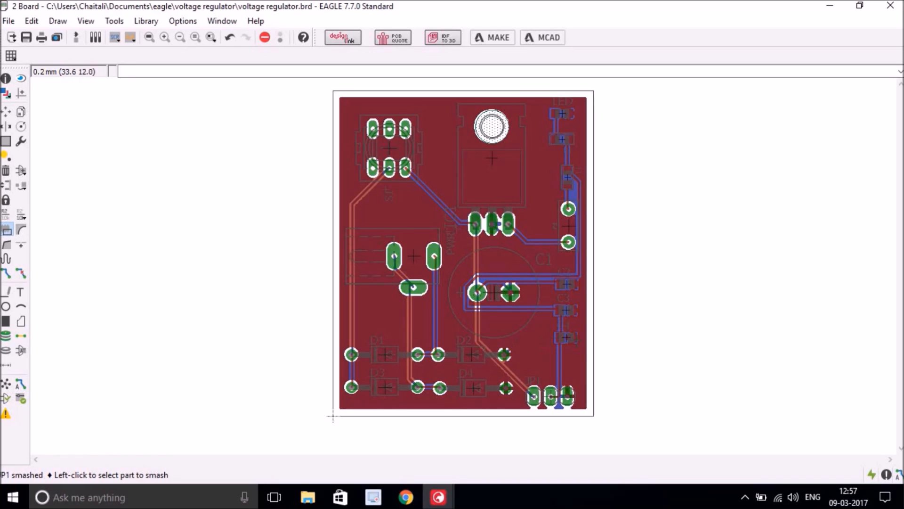
left_click(565, 309)
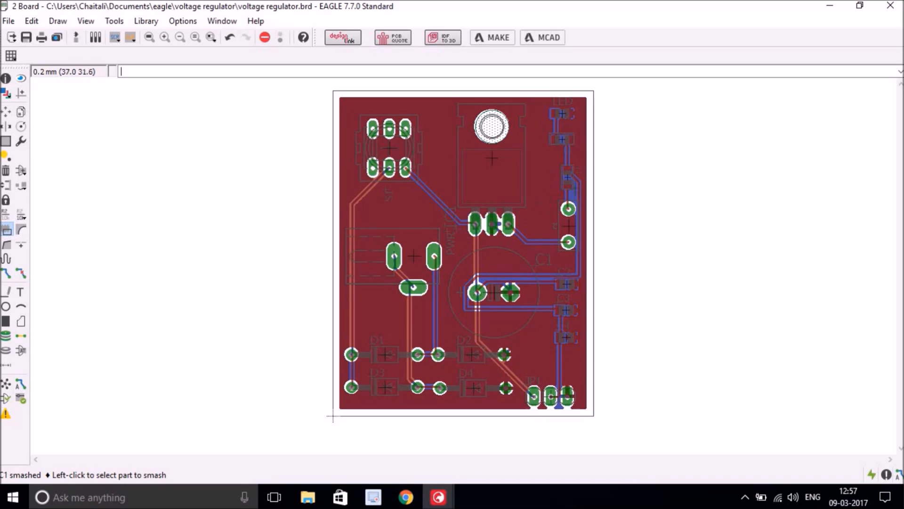
left_click(568, 178)
left_click(564, 138)
left_click(565, 110)
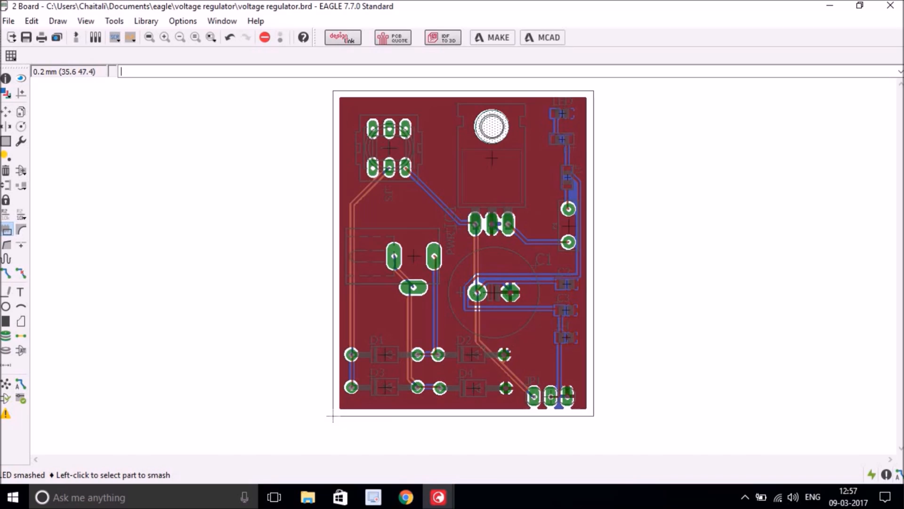
left_click(497, 155)
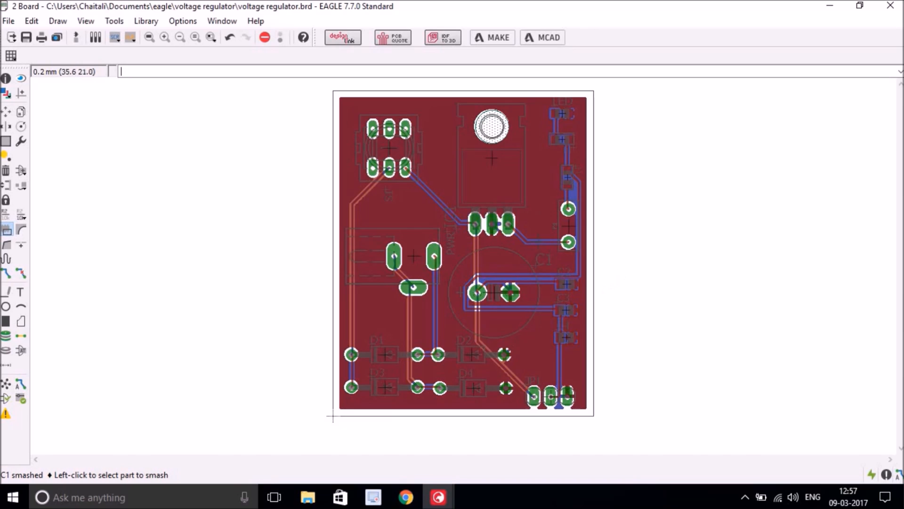
- Set the tPlace and bPlace layer colours to white
left_click(5, 93)
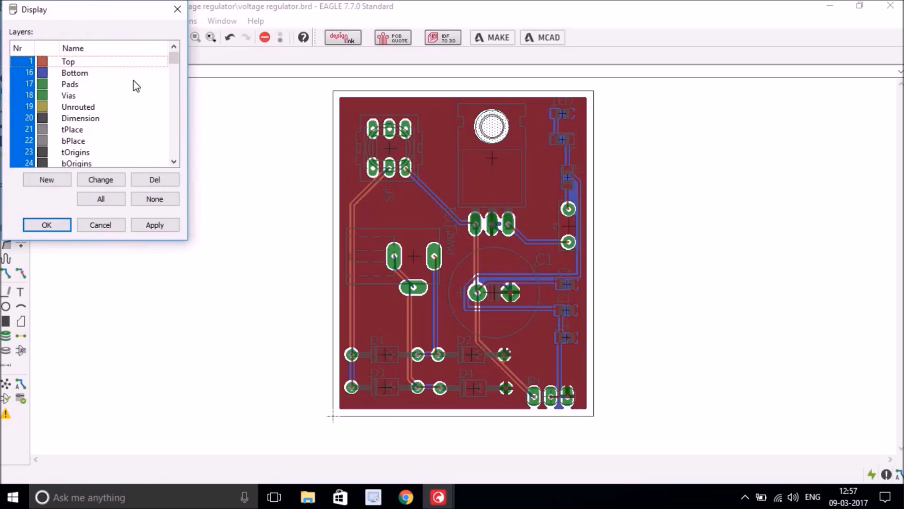
double_click(45, 132)
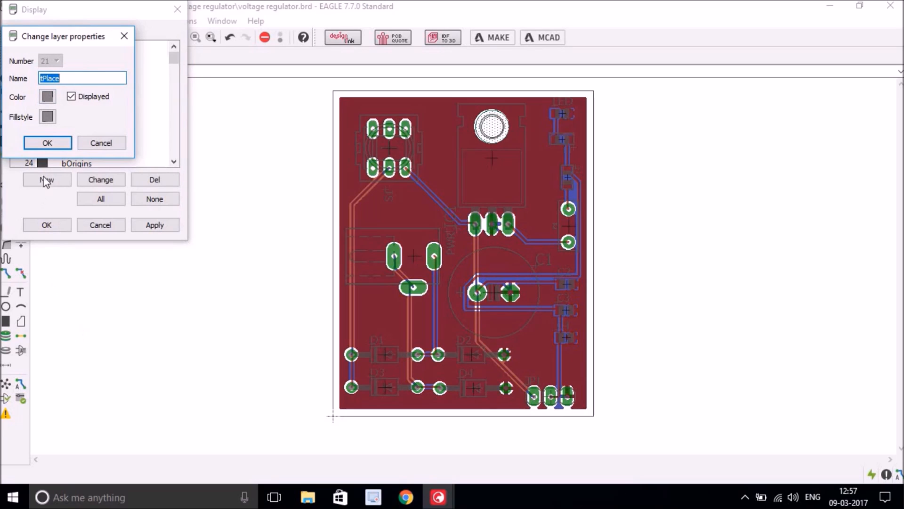
double_click(47, 95)
left_click(47, 95)
left_click(47, 95)
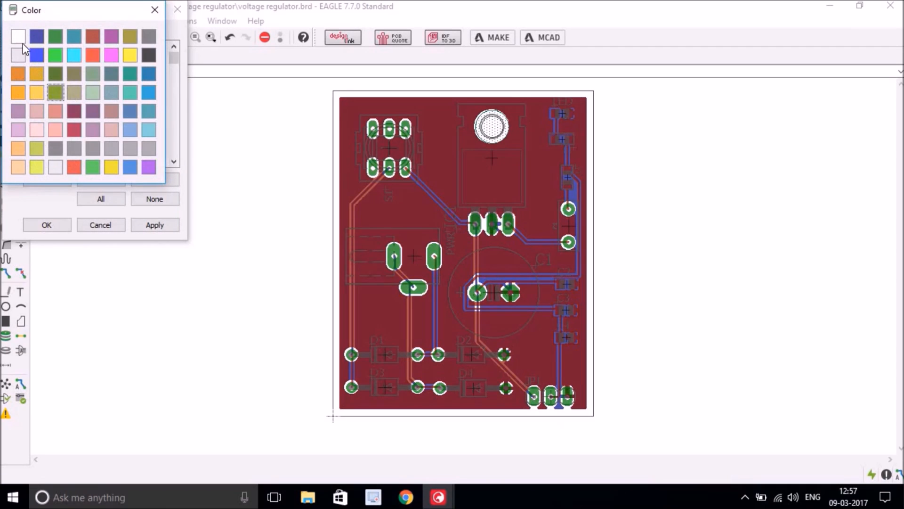
left_click(21, 38)
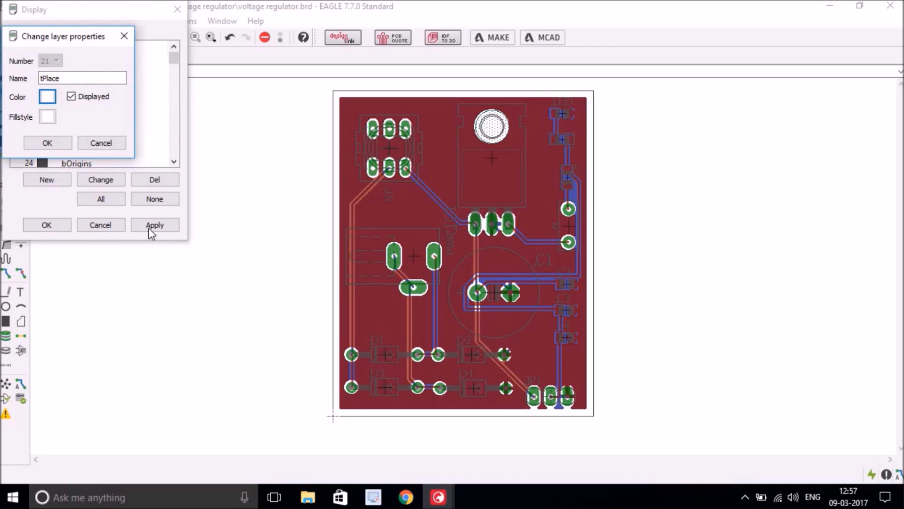
left_click(61, 142)
double_click(48, 142)
left_click(47, 101)
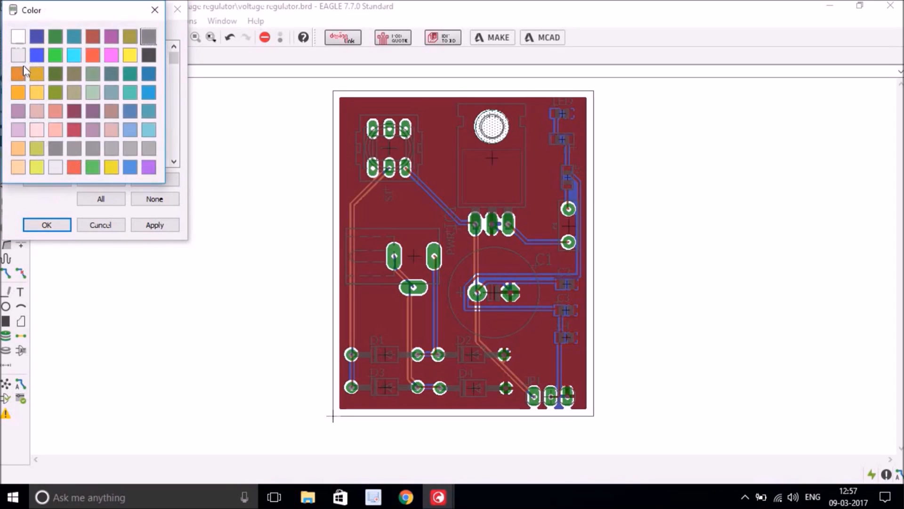
left_click(19, 38)
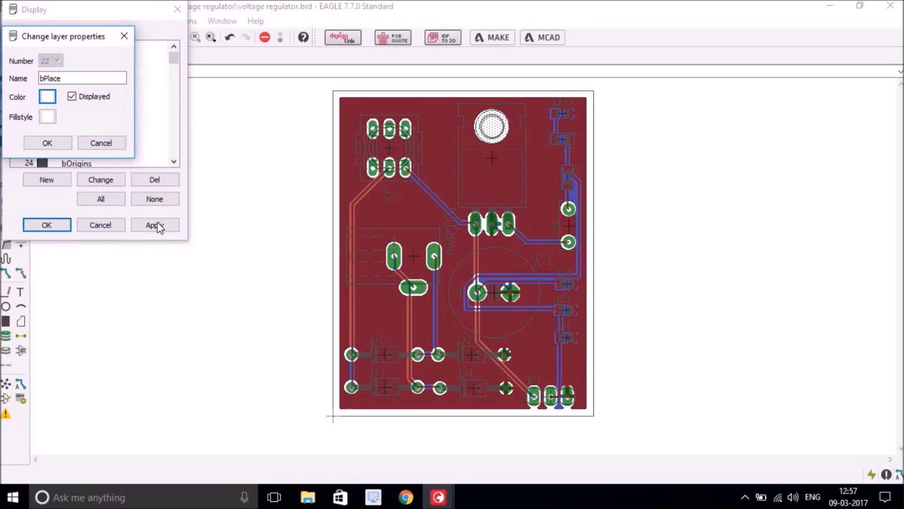
left_click(50, 143)
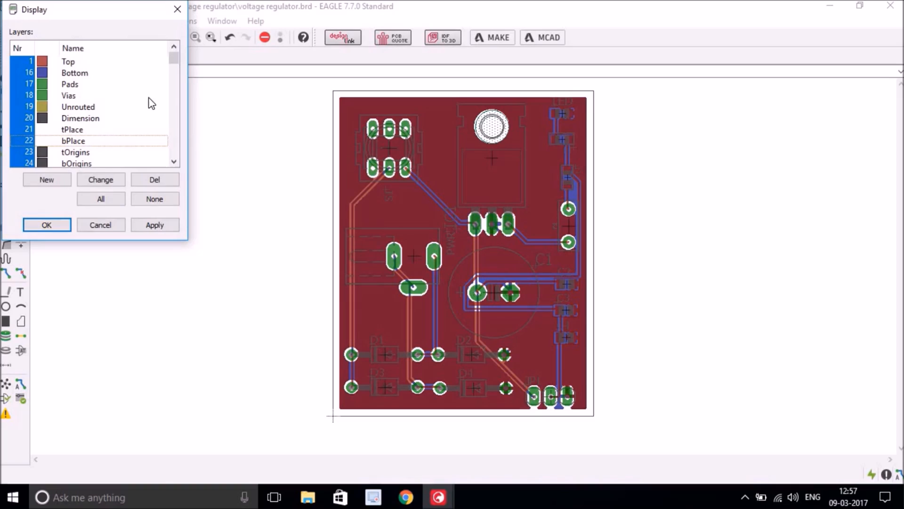
- Set the tDocu layer colour to yellow
left_click(174, 162)
left_click(174, 163)
left_click(174, 163)
left_click(174, 163)
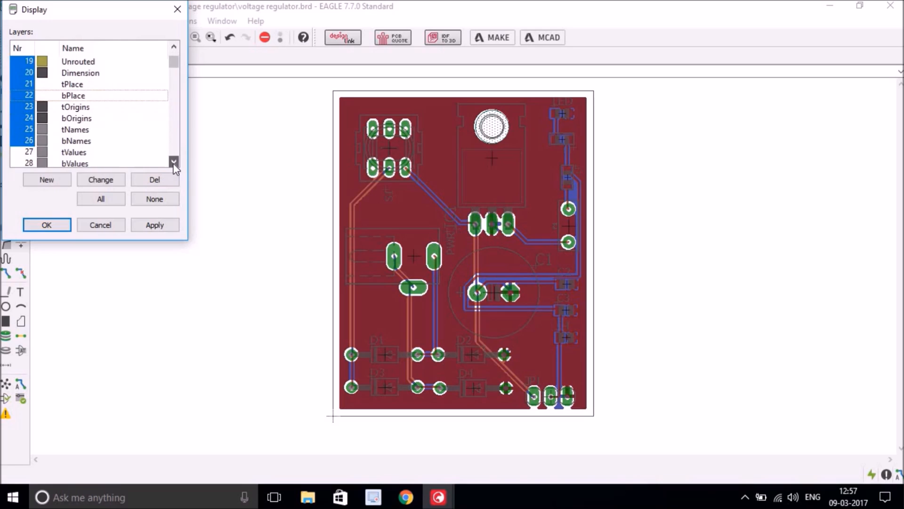
left_click(174, 163)
left_click(174, 163)
left_click(174, 163)
left_click(174, 163)
left_click(174, 163)
left_click(173, 163)
left_click(173, 162)
left_click(174, 163)
left_click(174, 163)
left_click(174, 163)
left_click(173, 163)
left_click(174, 163)
scroll(174, 163, "down", 4)
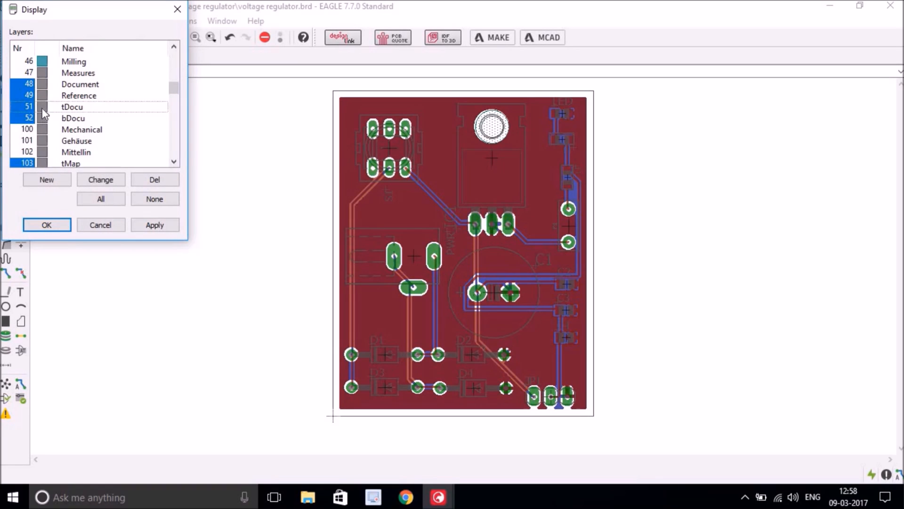
double_click(41, 108)
left_click(52, 98)
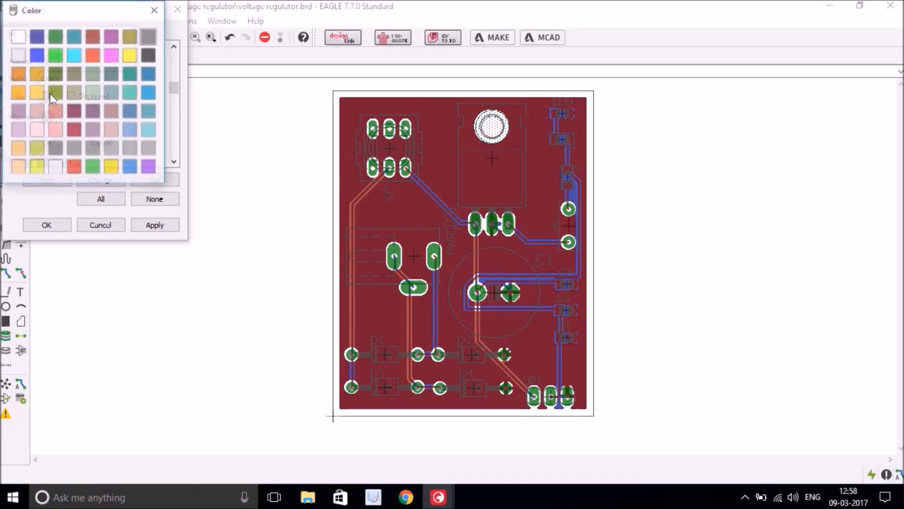
left_click(130, 56)
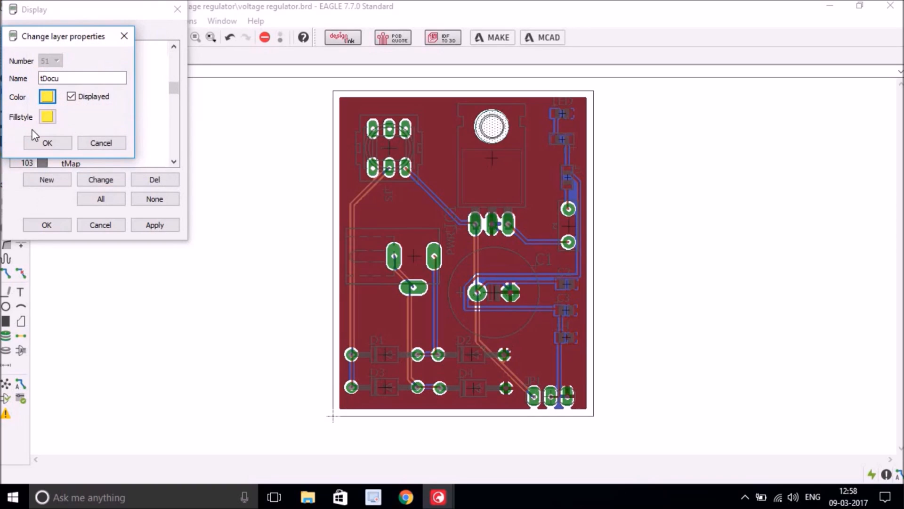
left_click(40, 144)
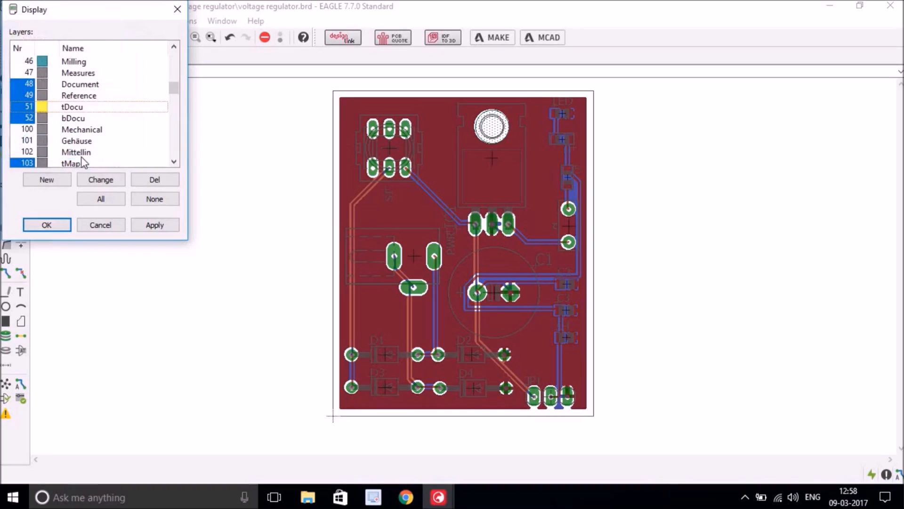
- Set the bDocu layer colour to yellow and apply the new layer colours
double_click(46, 123)
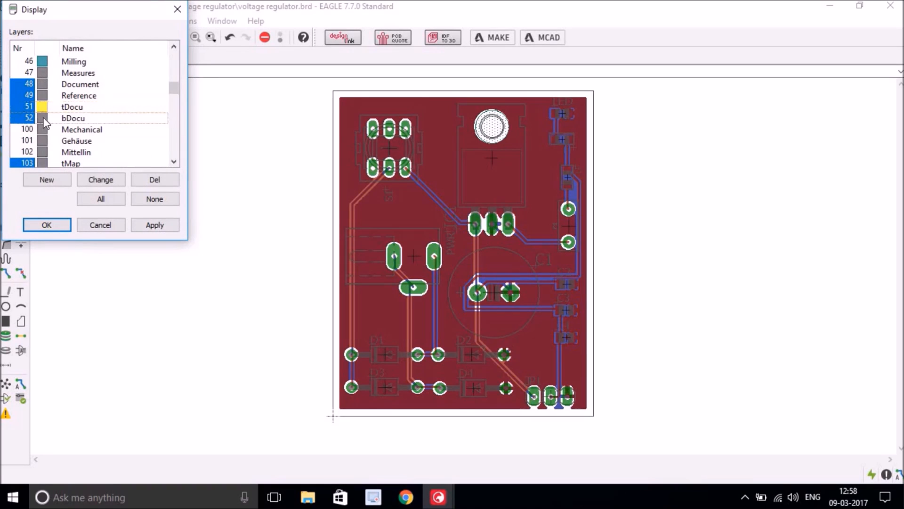
left_click(51, 97)
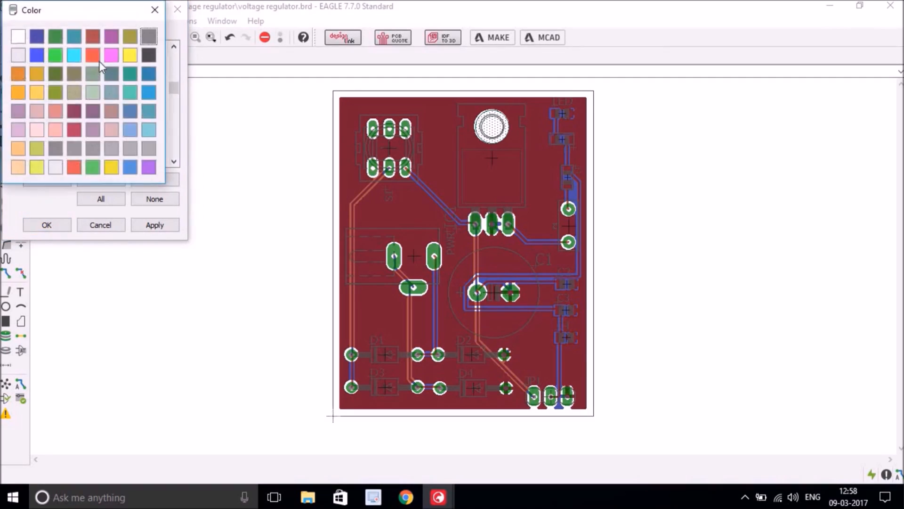
left_click(130, 55)
left_click(44, 143)
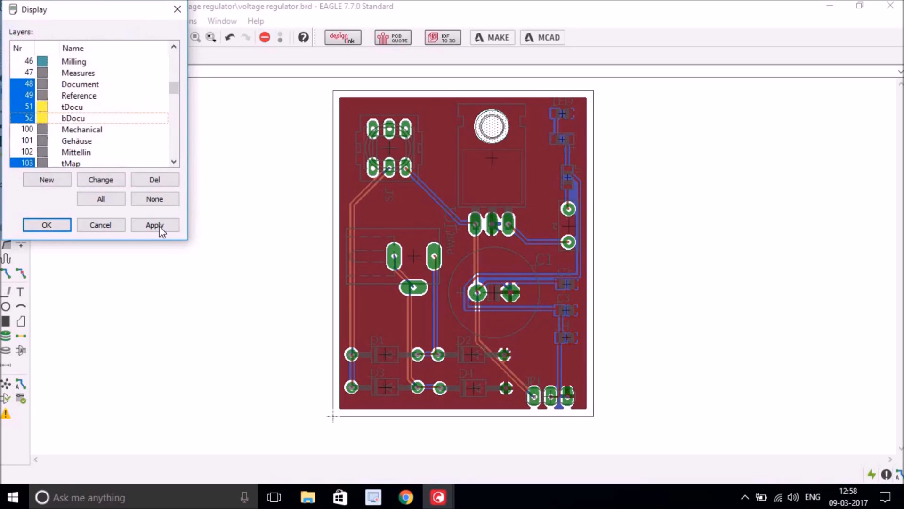
left_click(159, 225)
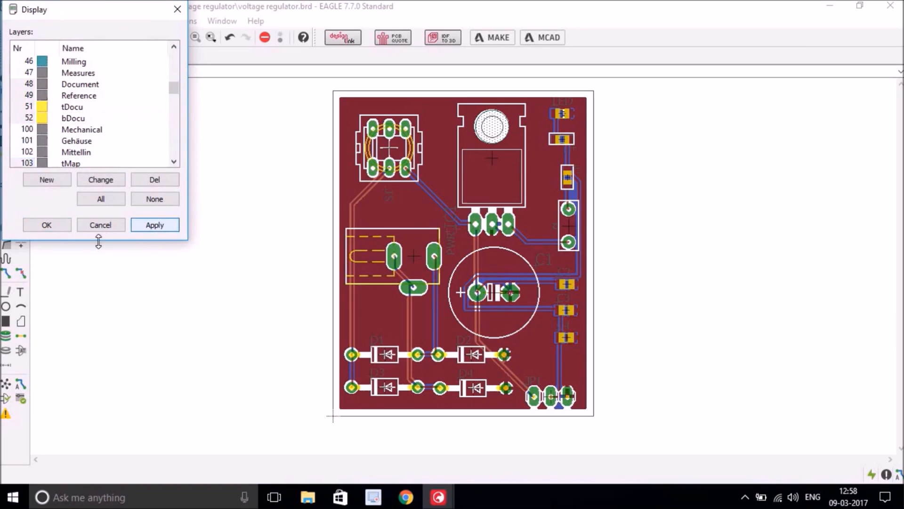
left_click(47, 225)
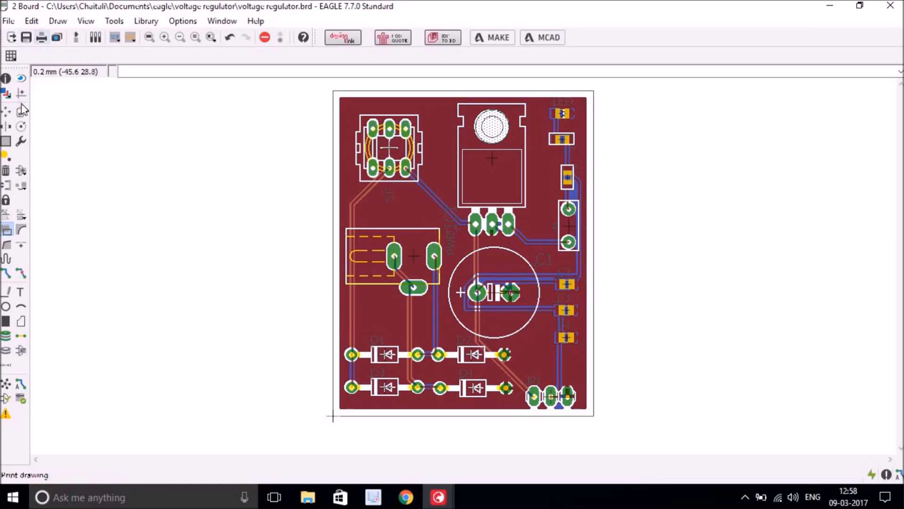
- Set the tNames layer colour to white
left_click(6, 93)
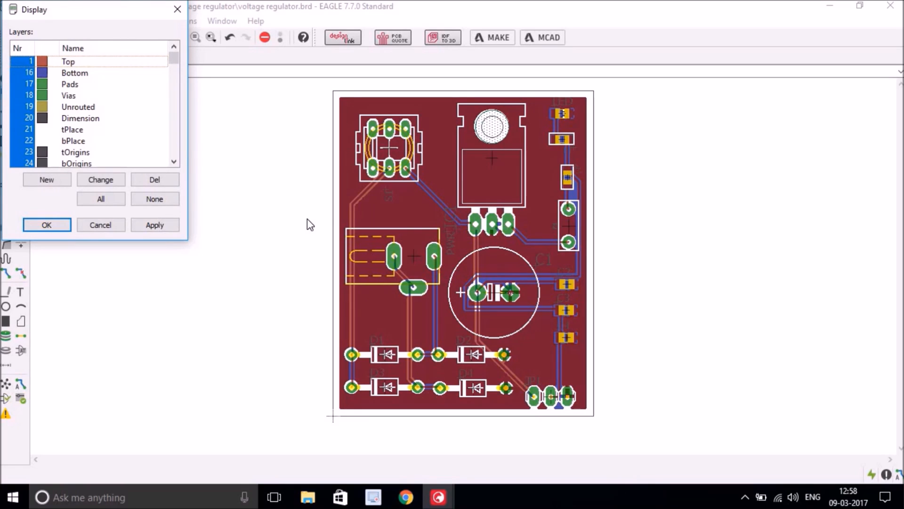
left_click(176, 161)
left_click(175, 161)
left_click(176, 161)
left_click(175, 161)
double_click(44, 127)
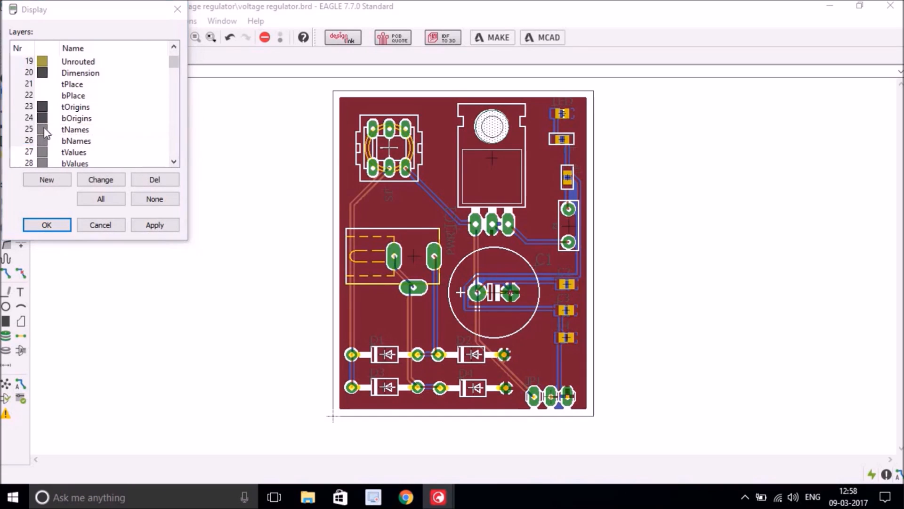
left_click(47, 96)
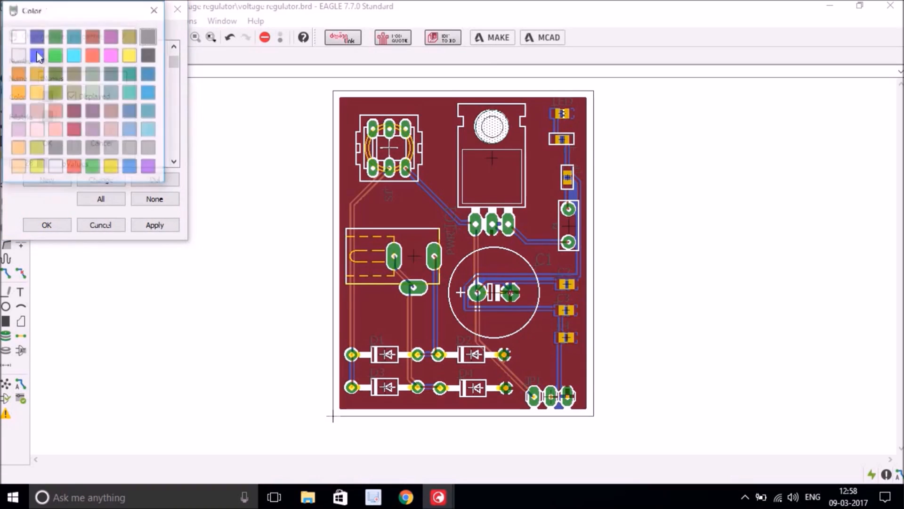
left_click(20, 35)
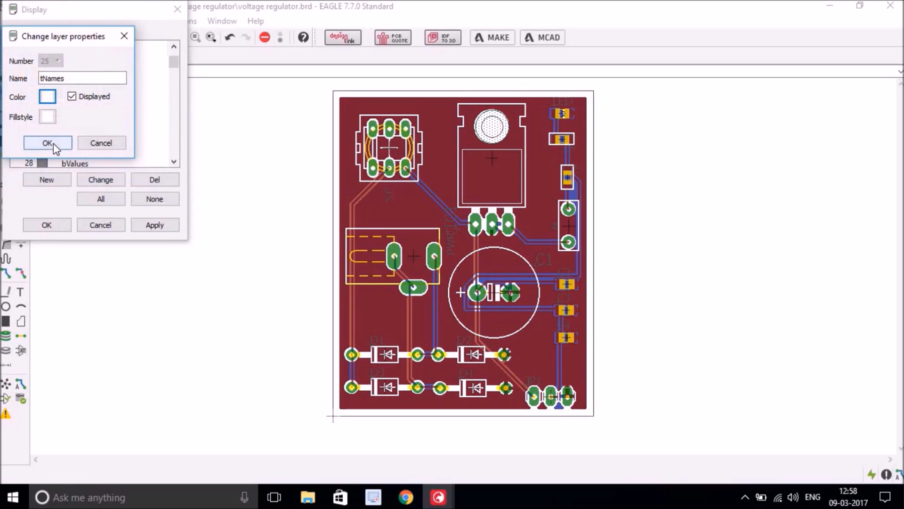
left_click(47, 143)
- Set the bNames layer colour to white and apply the changes
double_click(44, 141)
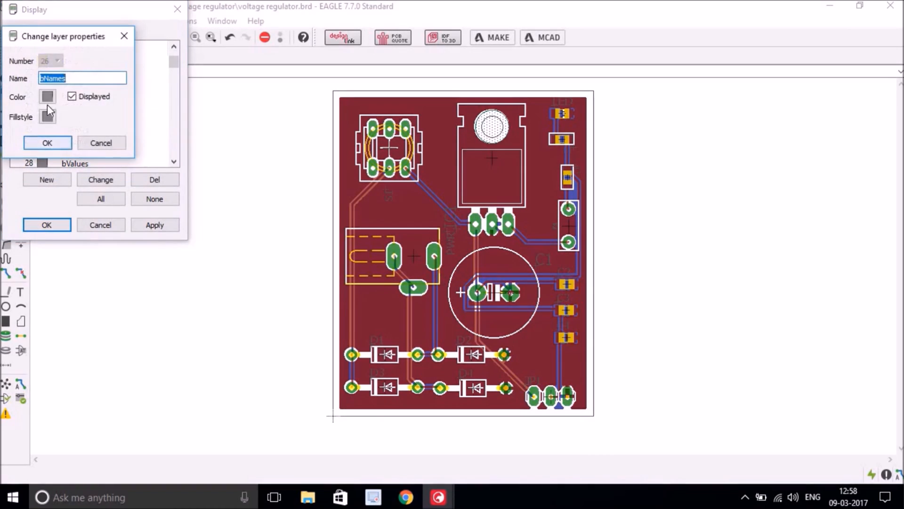
left_click(47, 100)
left_click(20, 38)
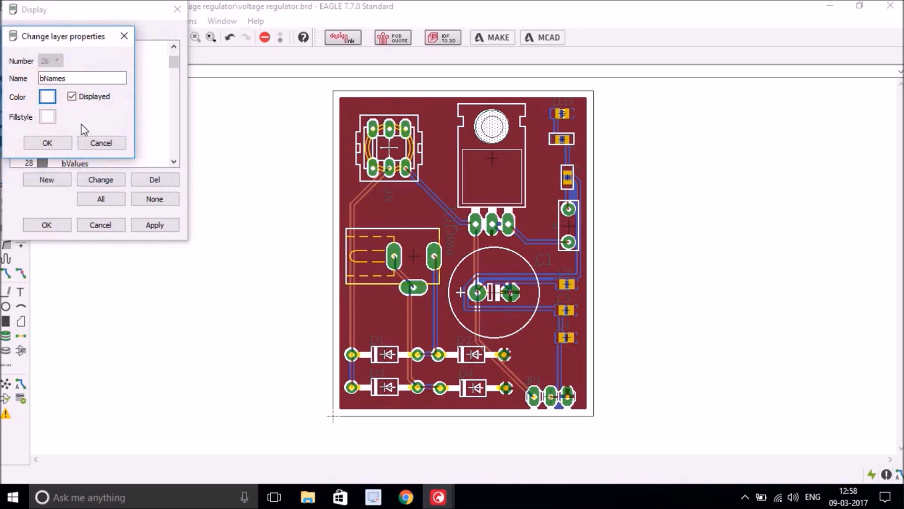
left_click(47, 143)
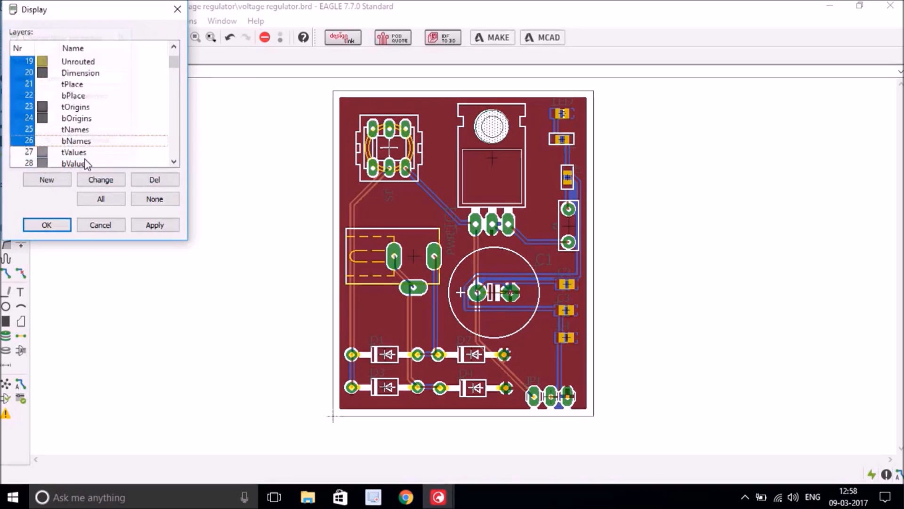
left_click(153, 226)
left_click(48, 226)
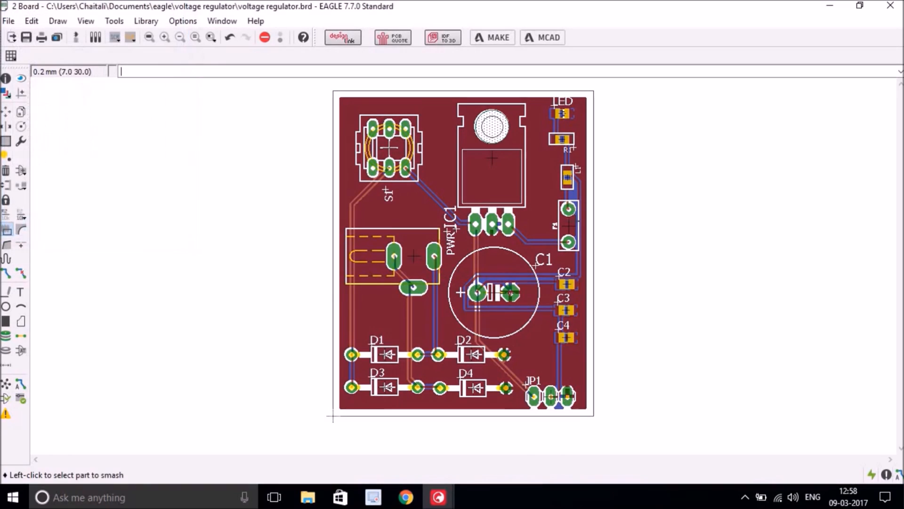
- Rotate the S1 and PWR labels horizontal and place them below their parts
left_click(7, 112)
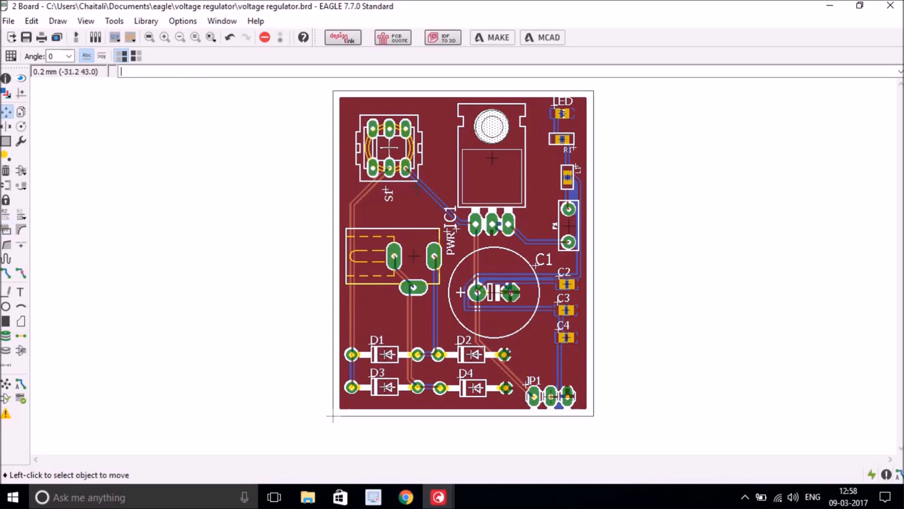
left_click(383, 191)
right_click(390, 196)
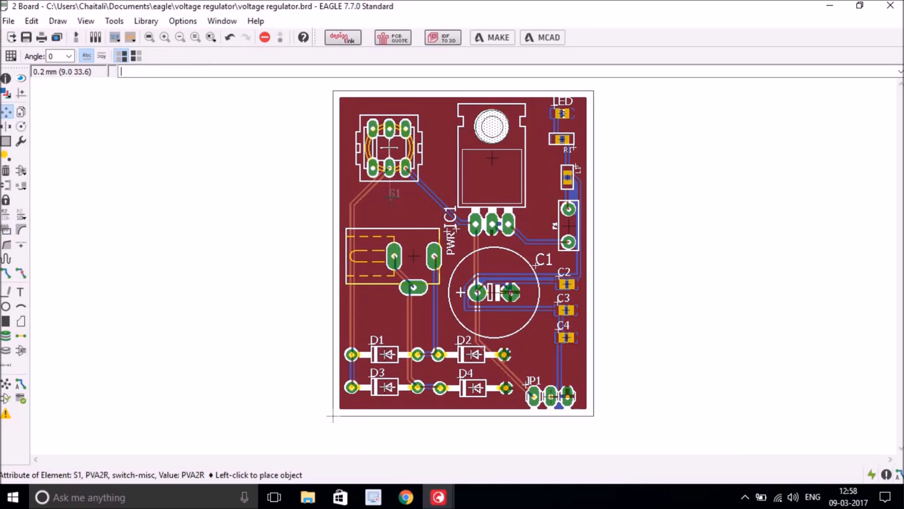
left_click(390, 195)
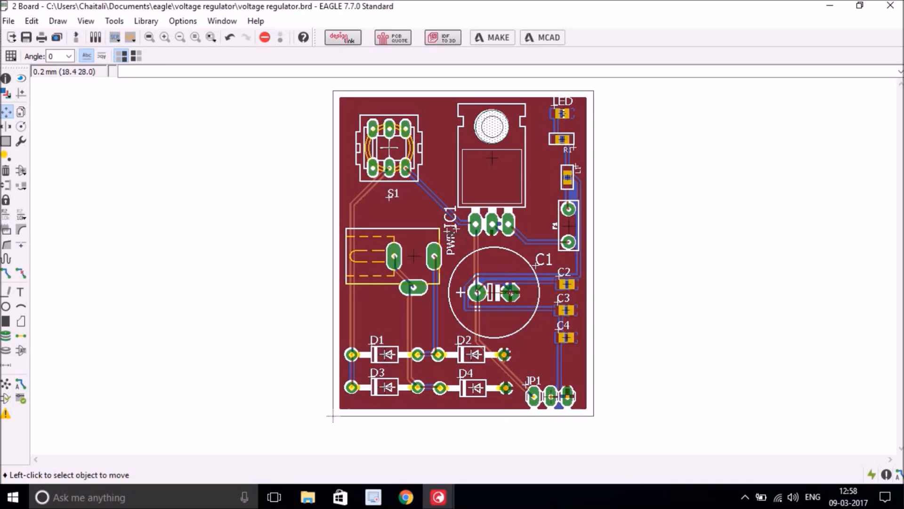
left_click(447, 231)
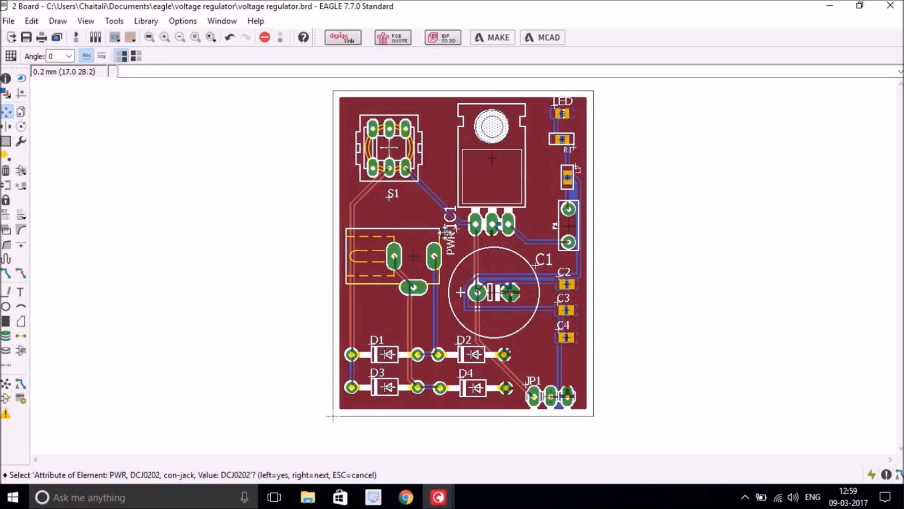
left_click(445, 231)
right_click(408, 226)
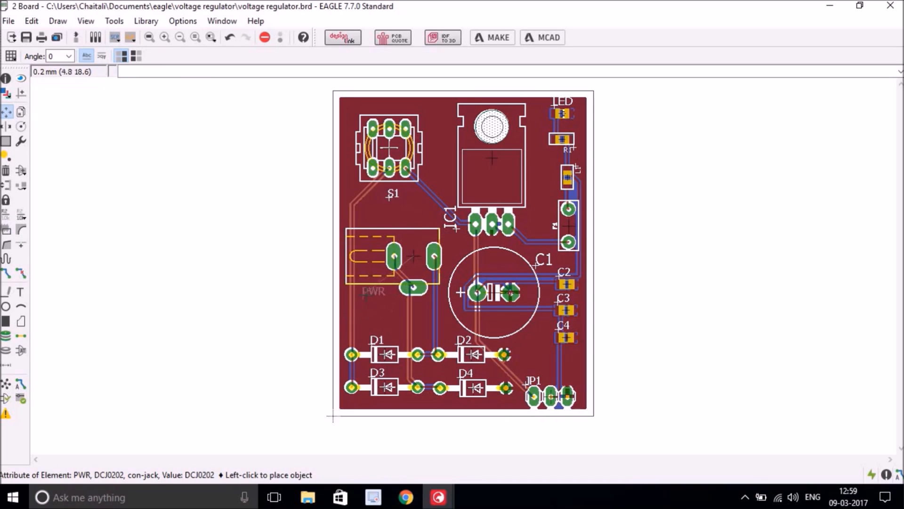
left_click(366, 295)
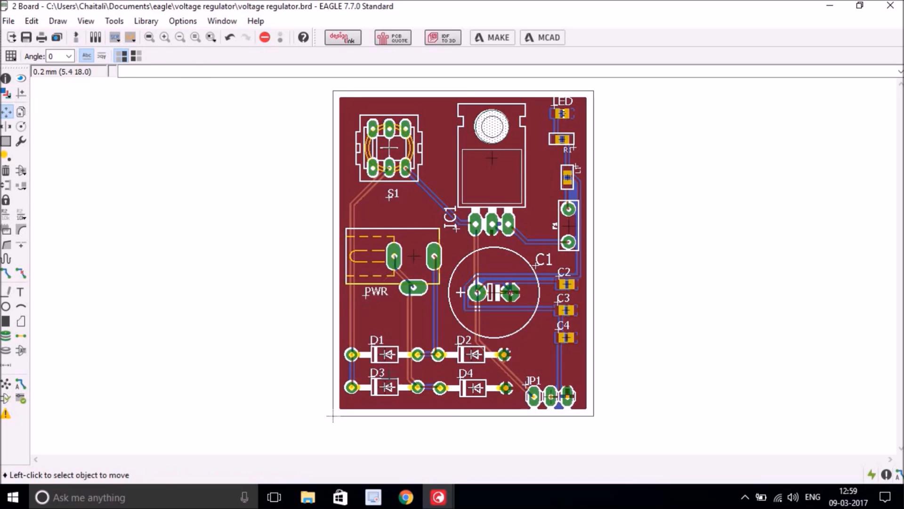
- Move the D1, D3, D4 and JP1 labels above their parts
left_click(370, 341)
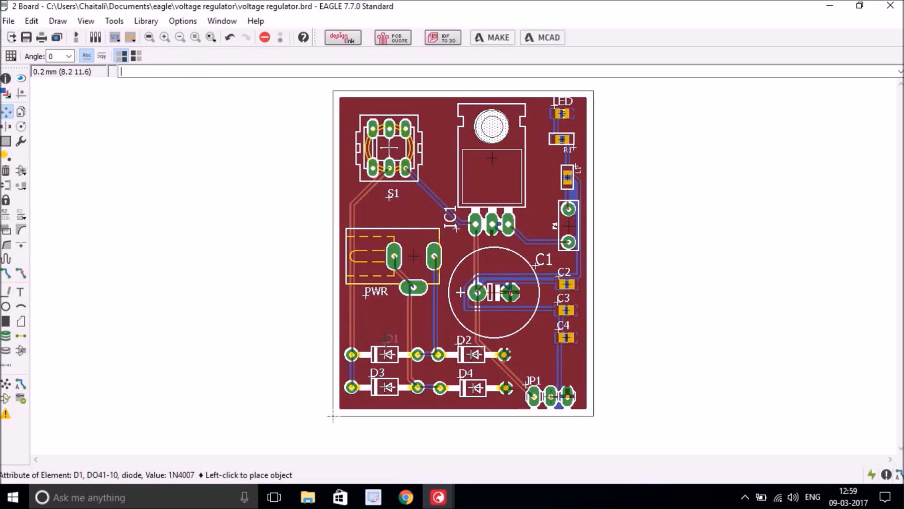
left_click(384, 339)
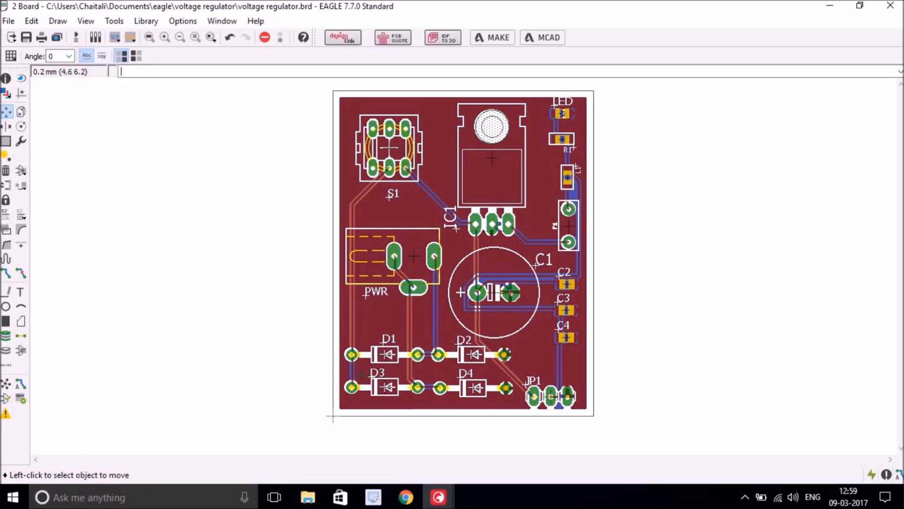
left_click(371, 376)
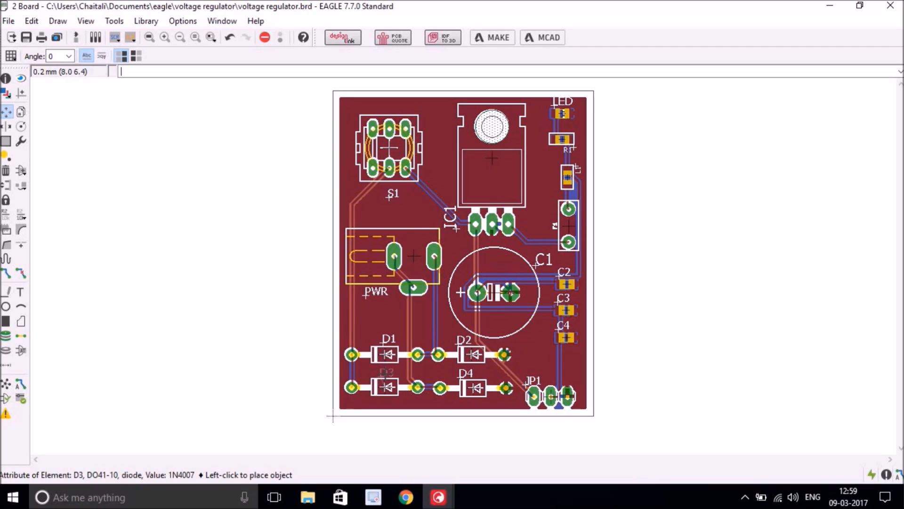
left_click(428, 374)
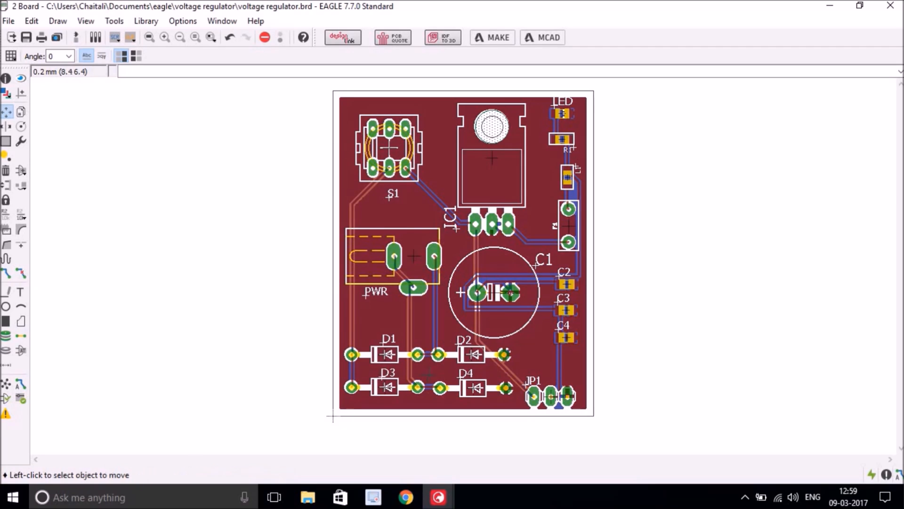
left_click(459, 375)
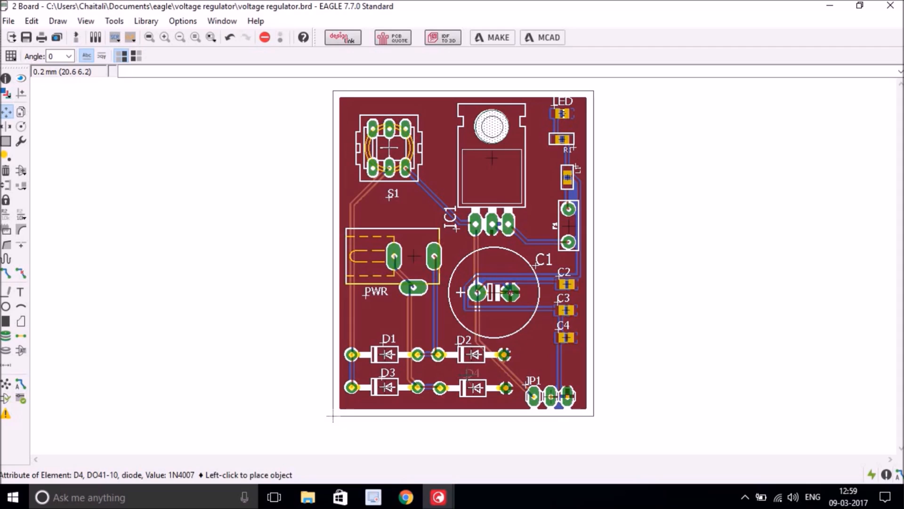
left_click(465, 375)
left_click(529, 380)
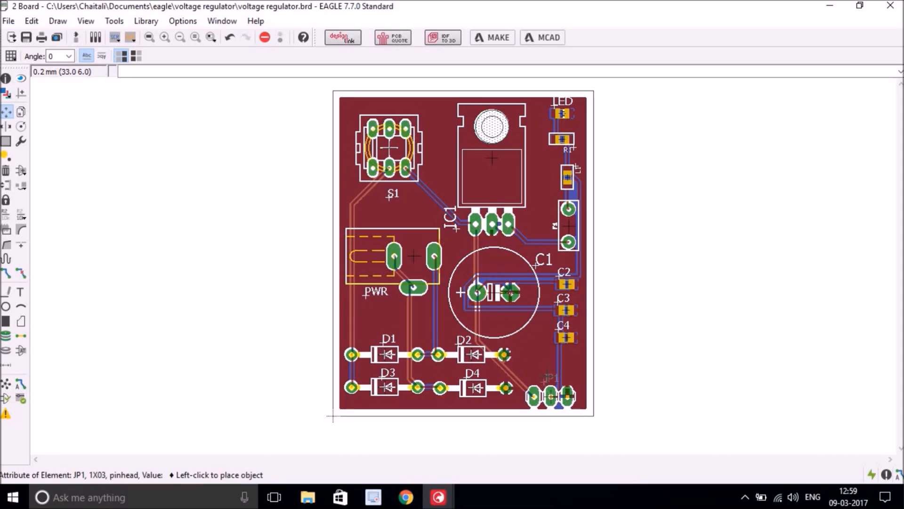
left_click(546, 380)
left_click(563, 326)
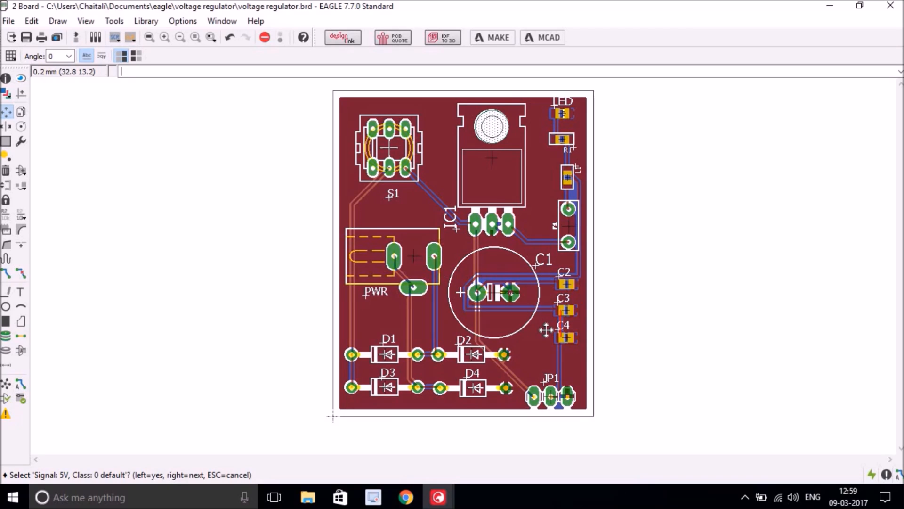
key("ctrl+z")
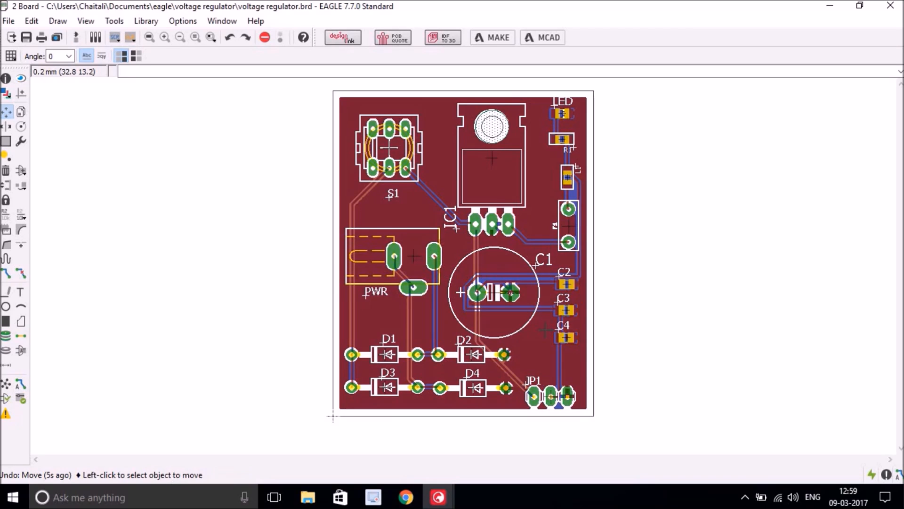
left_click(530, 382)
left_click(535, 380)
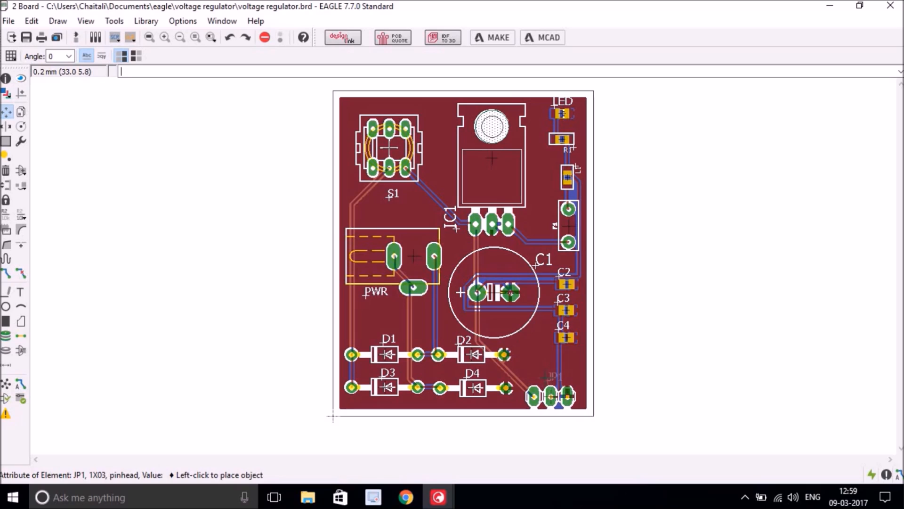
left_click(547, 378)
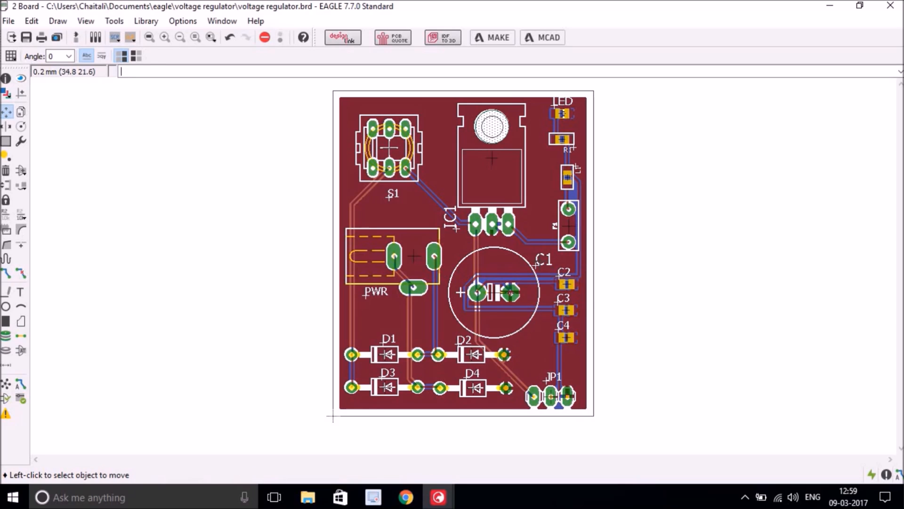
- Undo the C1 label move and place the LED label beside the LED
left_click(534, 264)
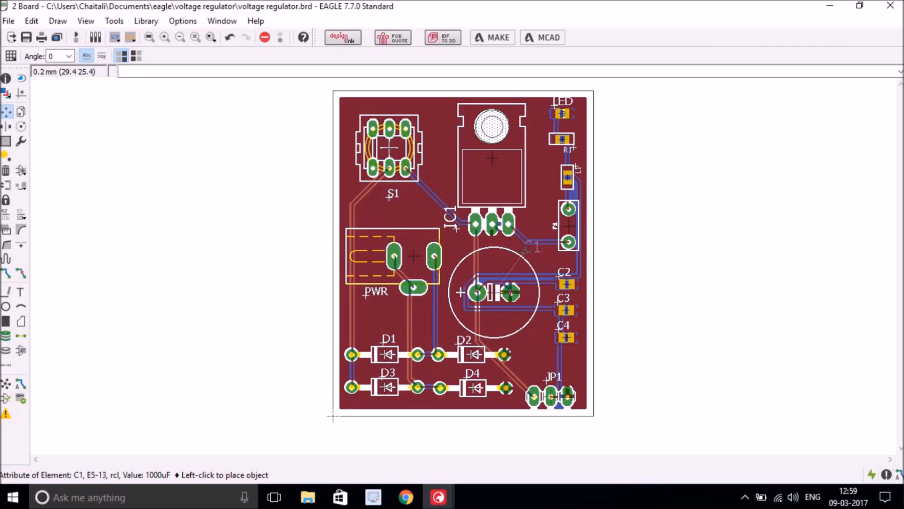
left_click(524, 251)
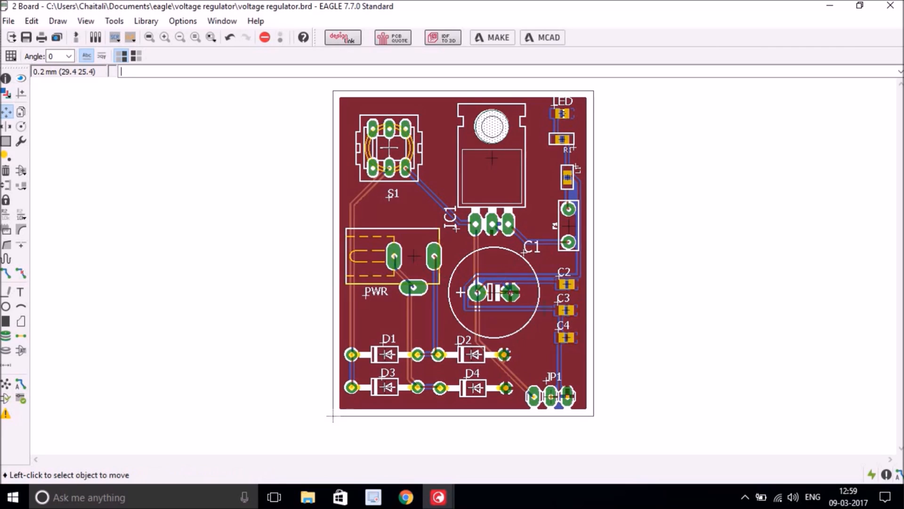
left_click(556, 106)
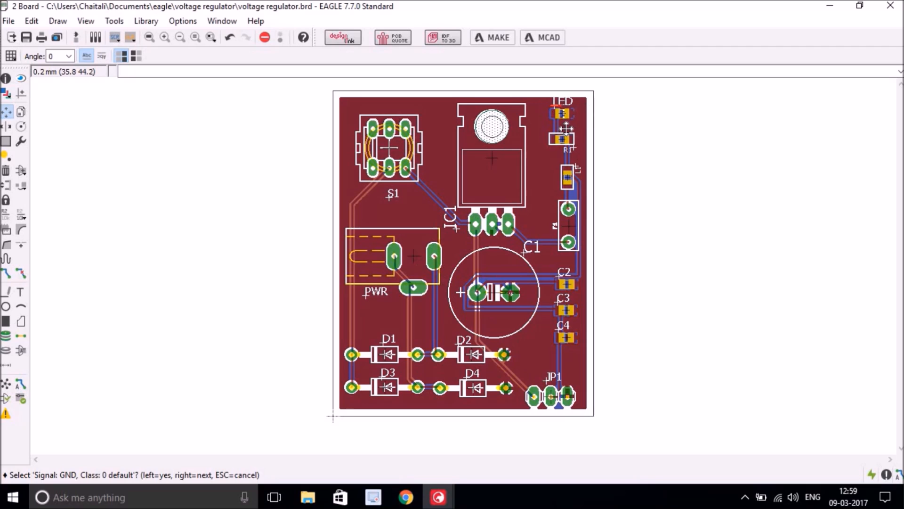
key("ctrl+z")
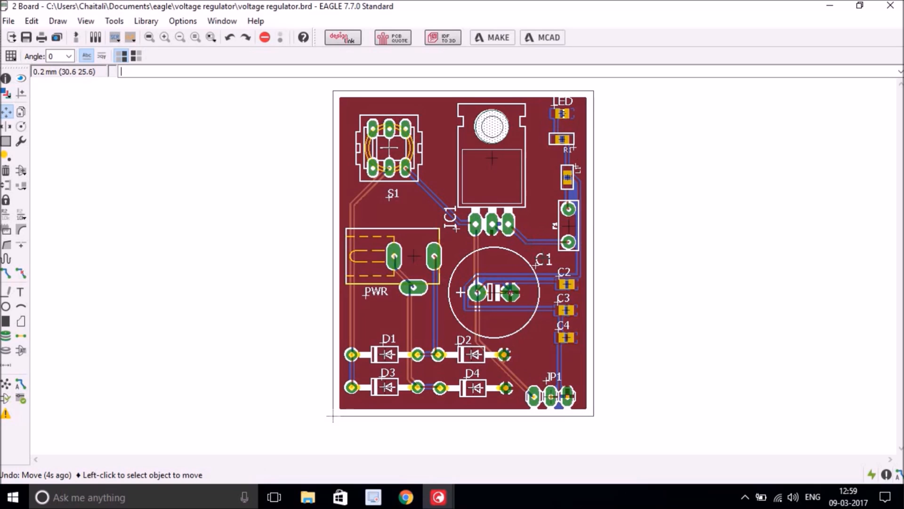
scroll(569, 98, "up", 3)
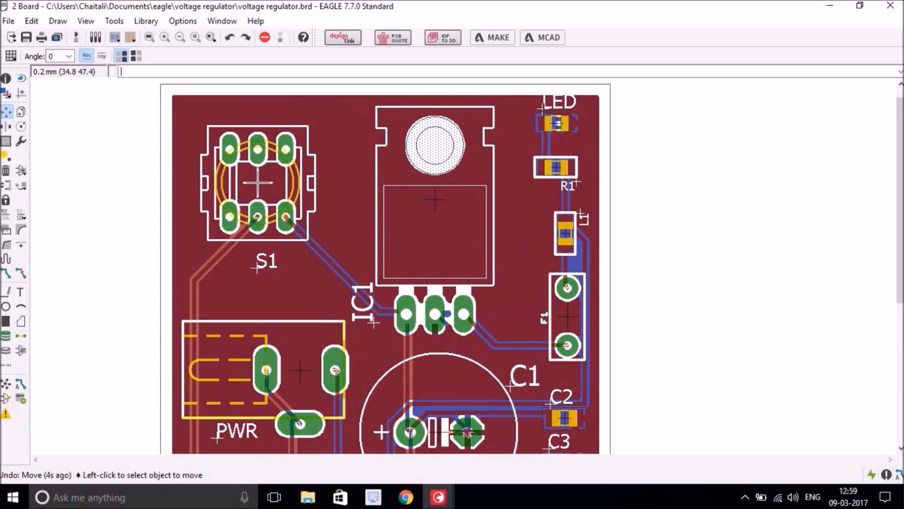
left_click(547, 106)
left_click(546, 106)
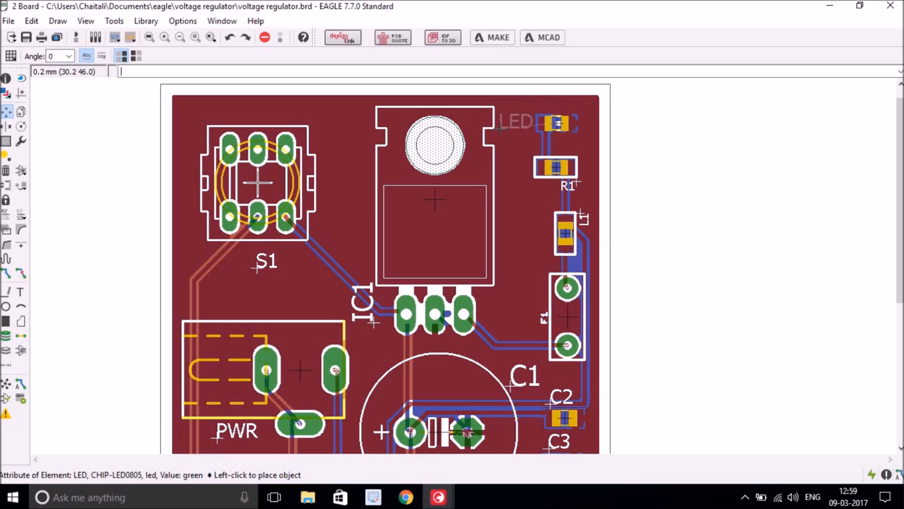
left_click(501, 129)
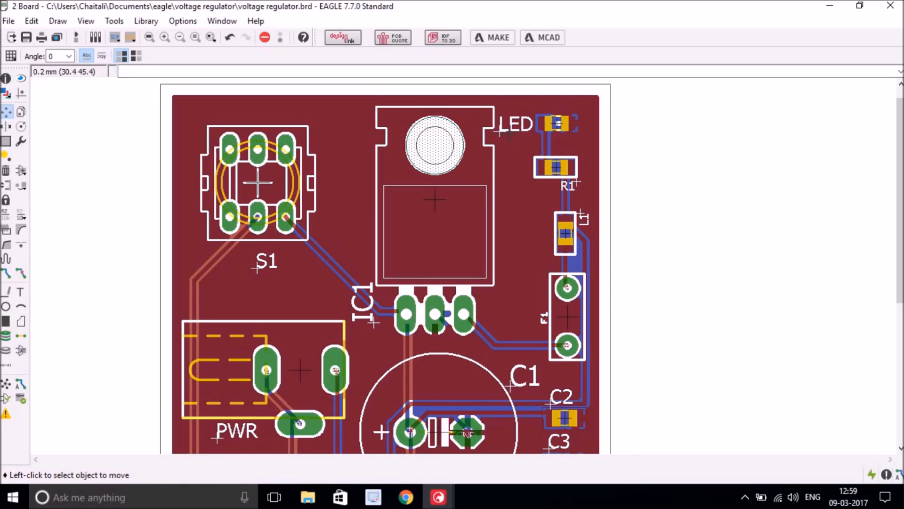
left_click(7, 79)
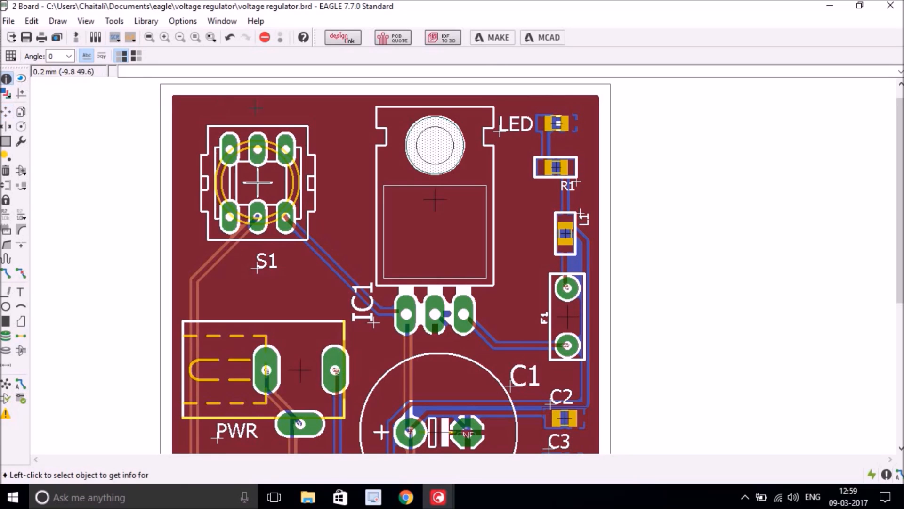
- Shrink the LED name label from size 1.27 to 1.016 and pick it up to move
left_click(498, 131)
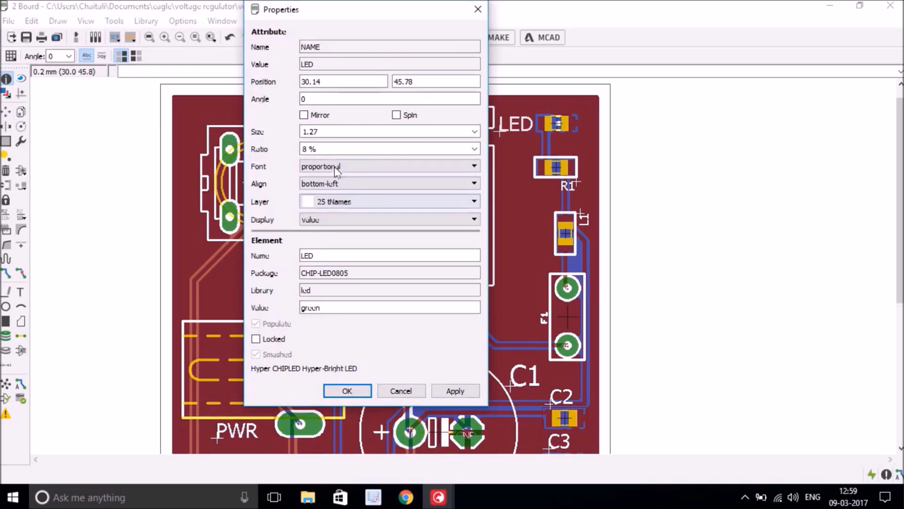
left_click(475, 131)
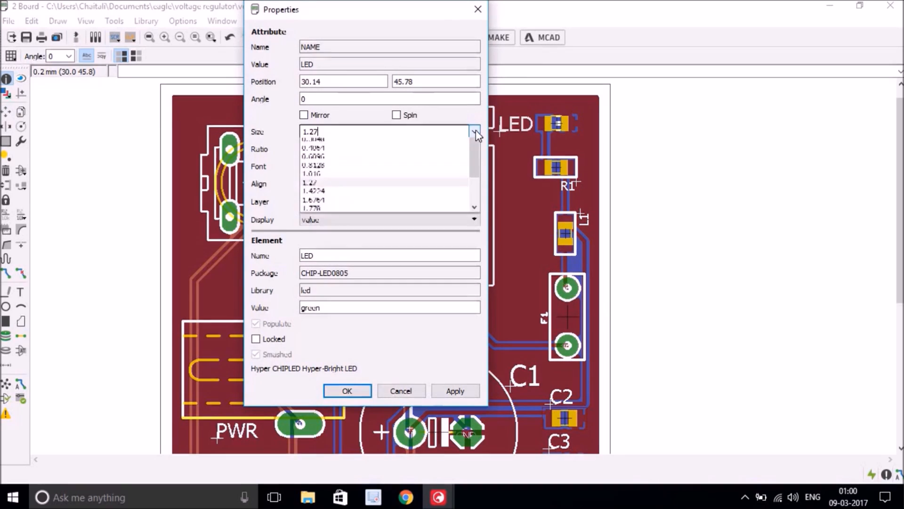
left_click(361, 186)
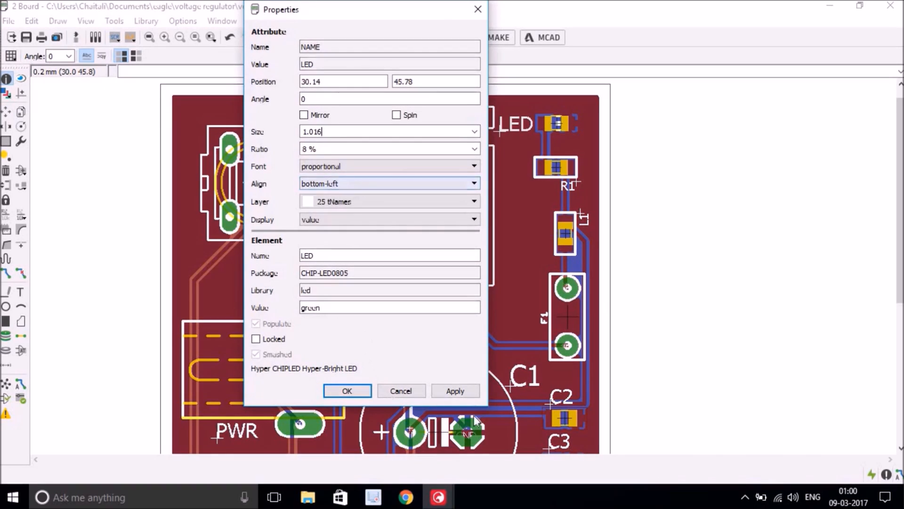
left_click(347, 390)
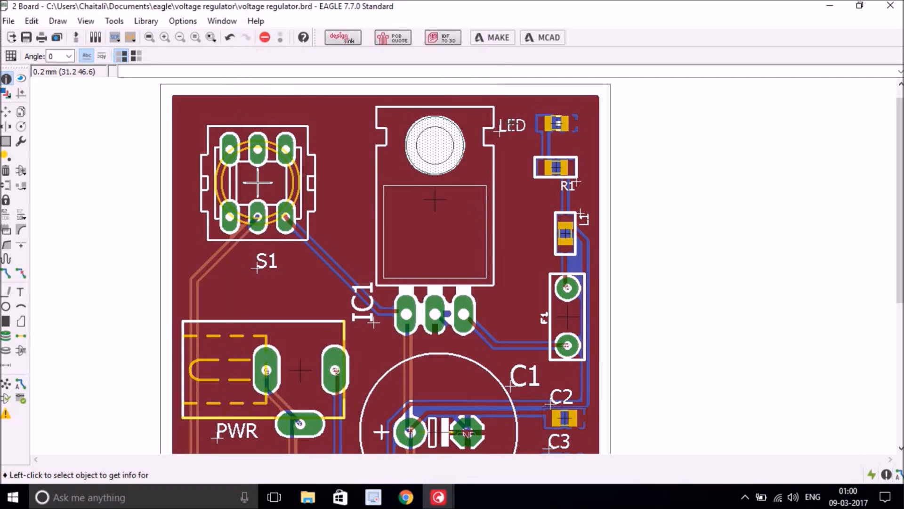
left_click(500, 131)
left_click(345, 390)
left_click(6, 112)
left_click(498, 130)
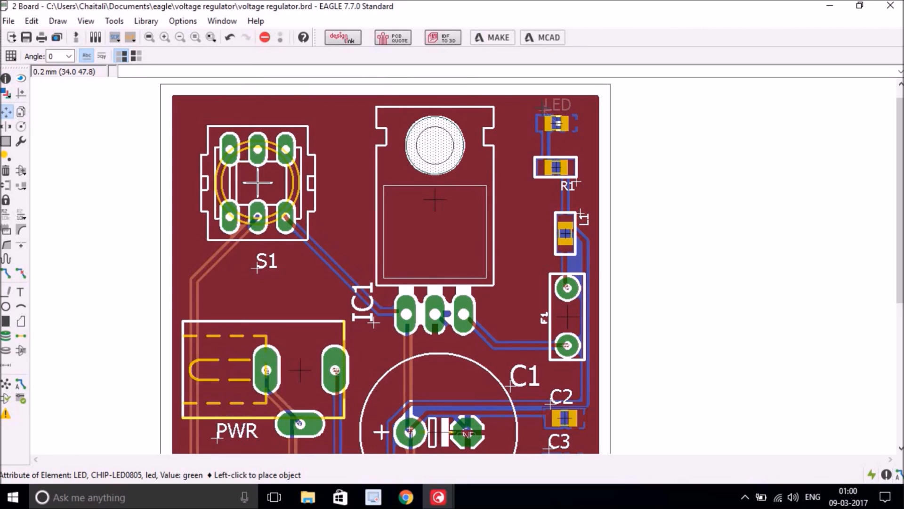
- Drop the LED label above the LED and move the C1 and L1 labels beside their parts
left_click(545, 109)
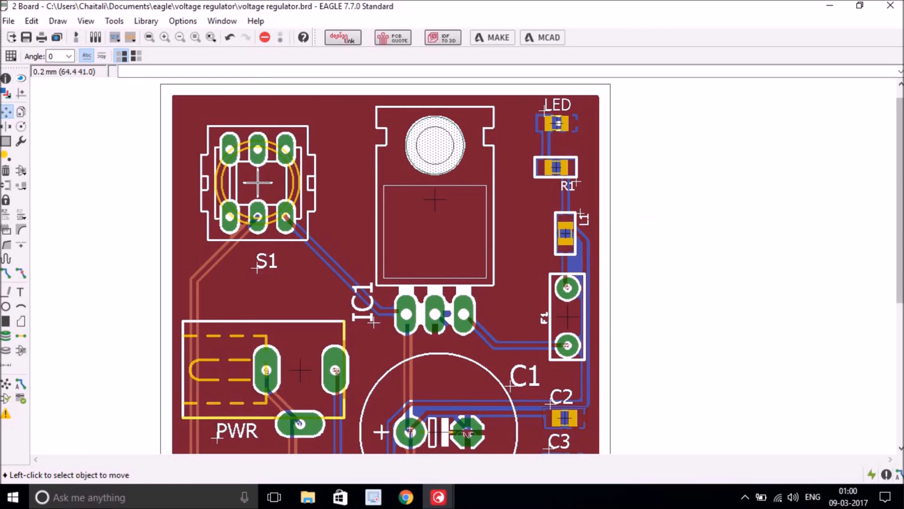
left_click_drag(900, 197, 900, 255)
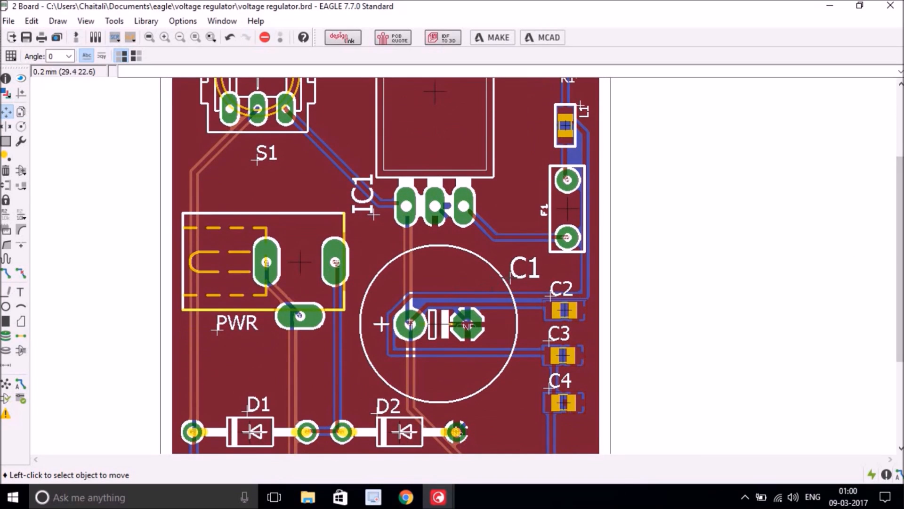
left_click(510, 278)
left_click(485, 257)
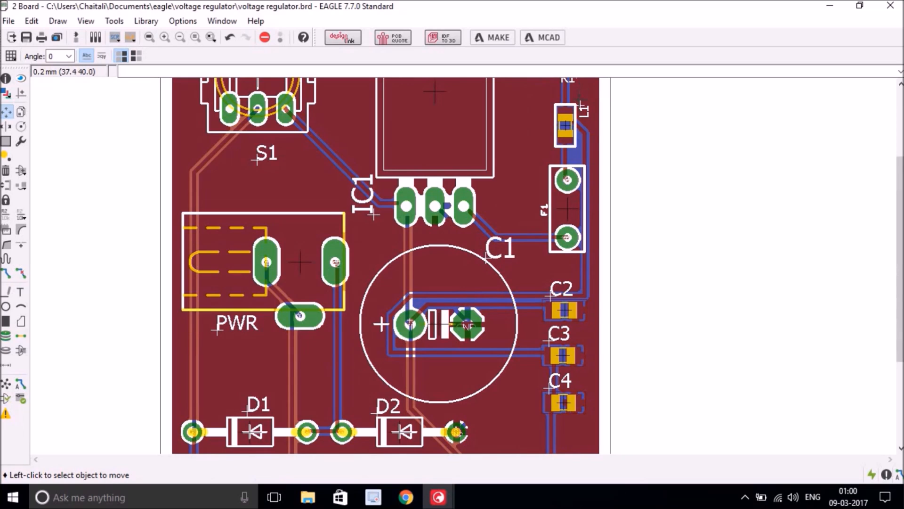
left_click(579, 102)
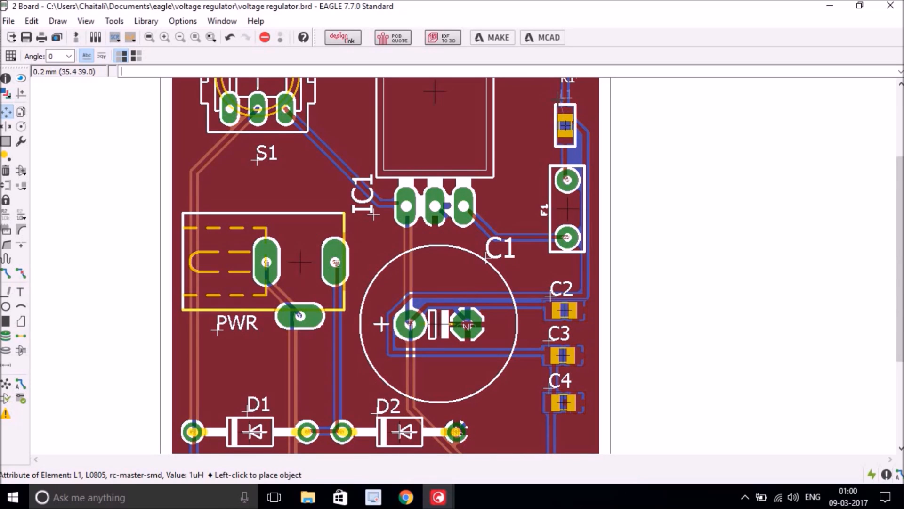
left_click(561, 96)
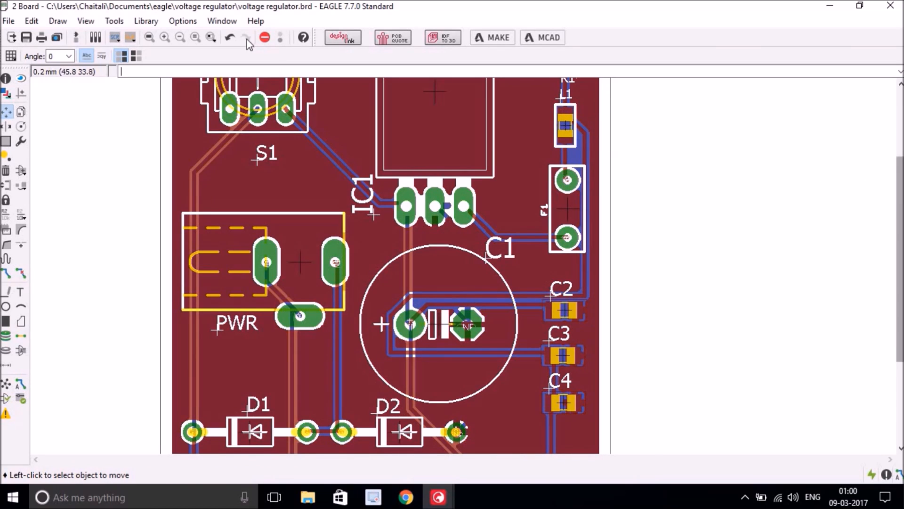
- Fit the board in view and place the R1 label beside its resistor
left_click(150, 37)
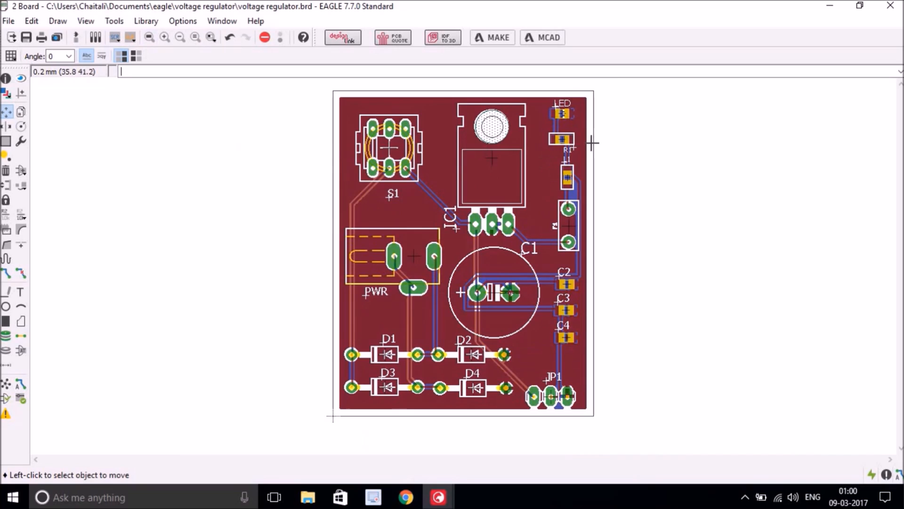
left_click(571, 149)
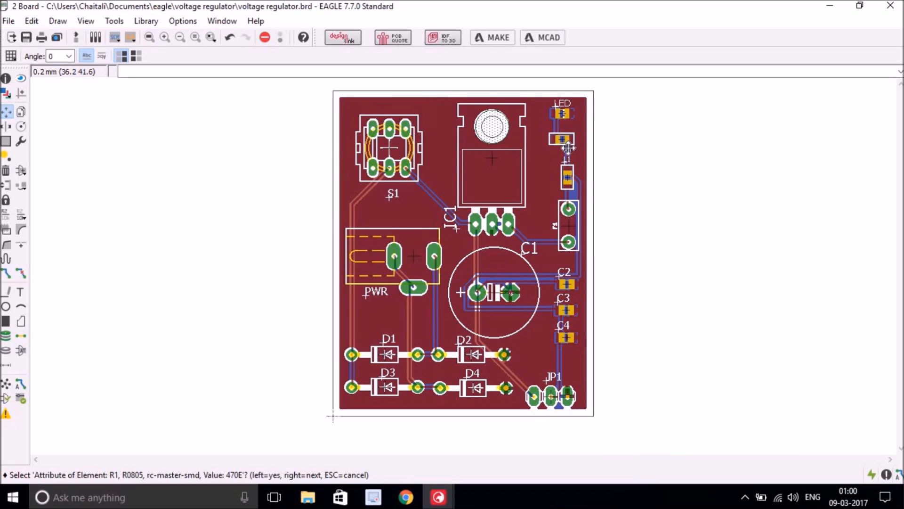
left_click(571, 148)
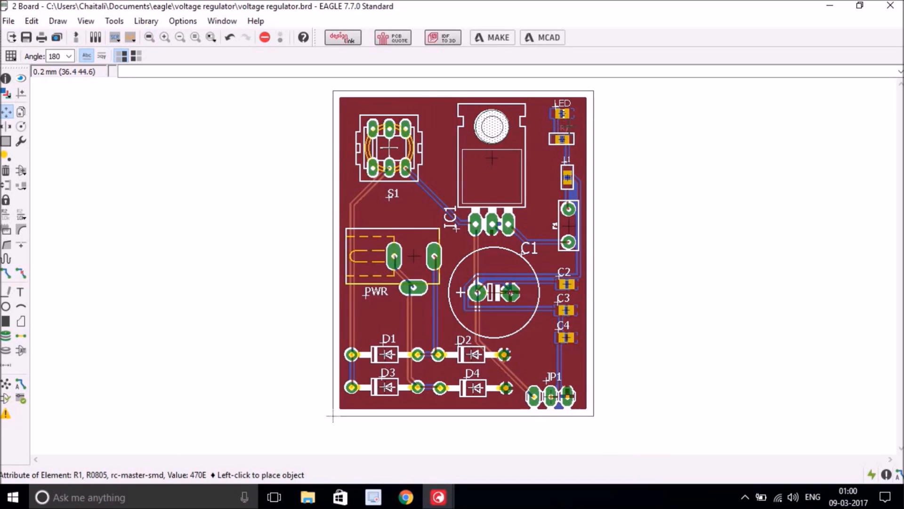
left_click(562, 126)
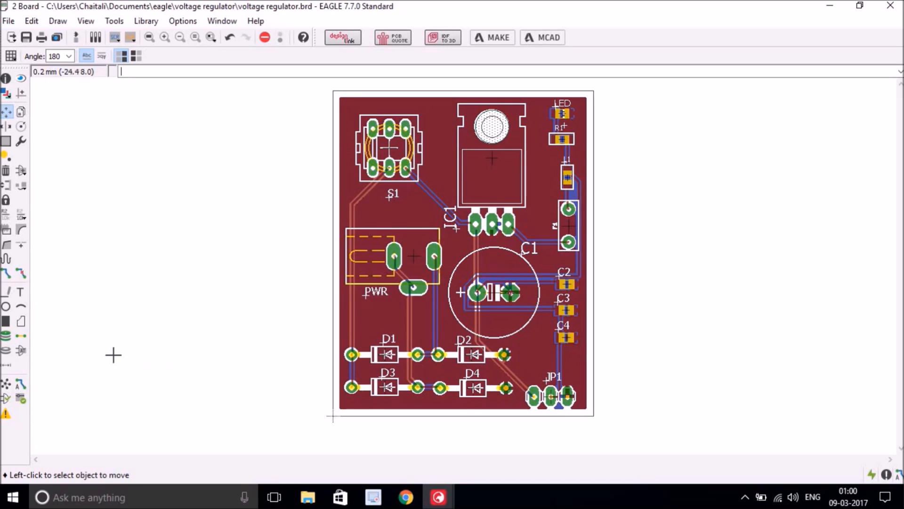
- Create the board text 'VRC V1.0' with the Text tool, ready to place
left_click(21, 293)
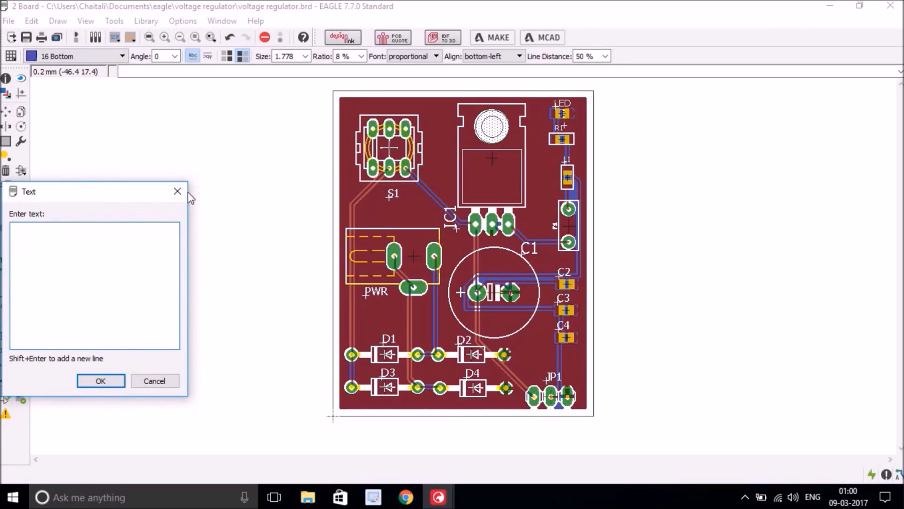
left_click_drag(118, 200, 214, 194)
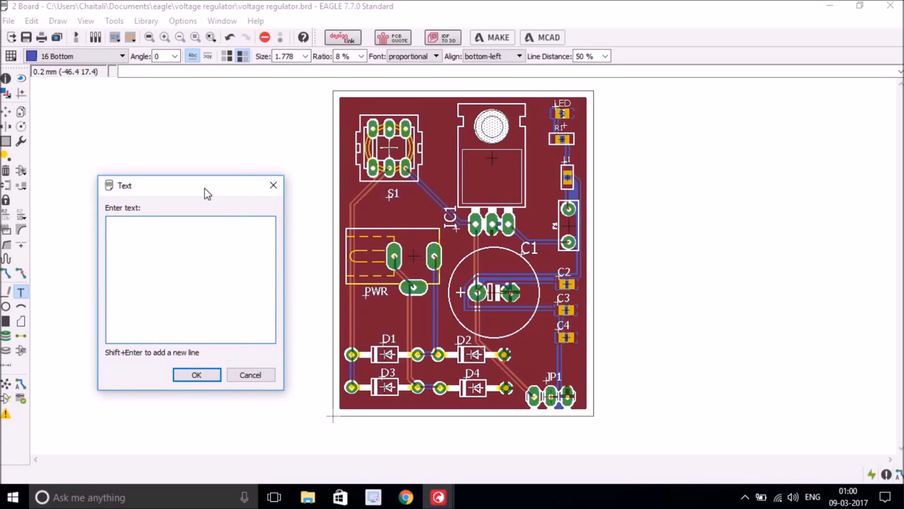
type("VRC V1.0")
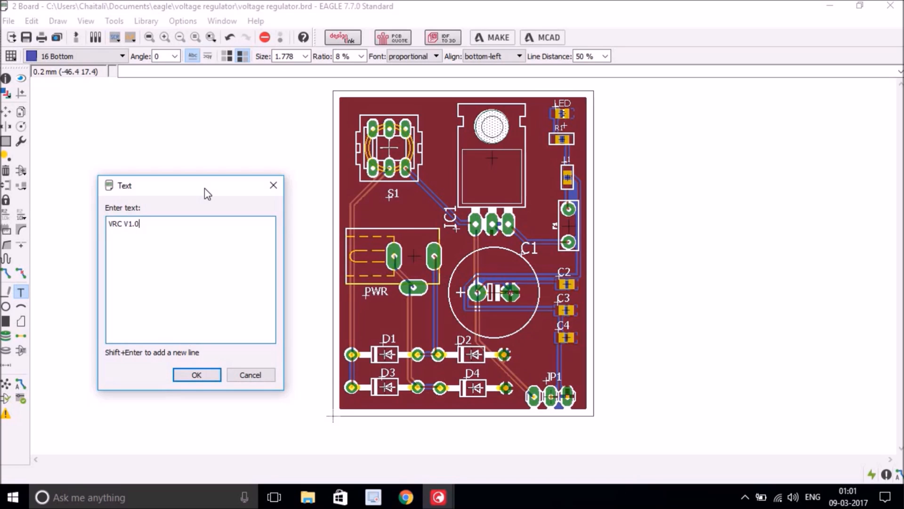
left_click(197, 375)
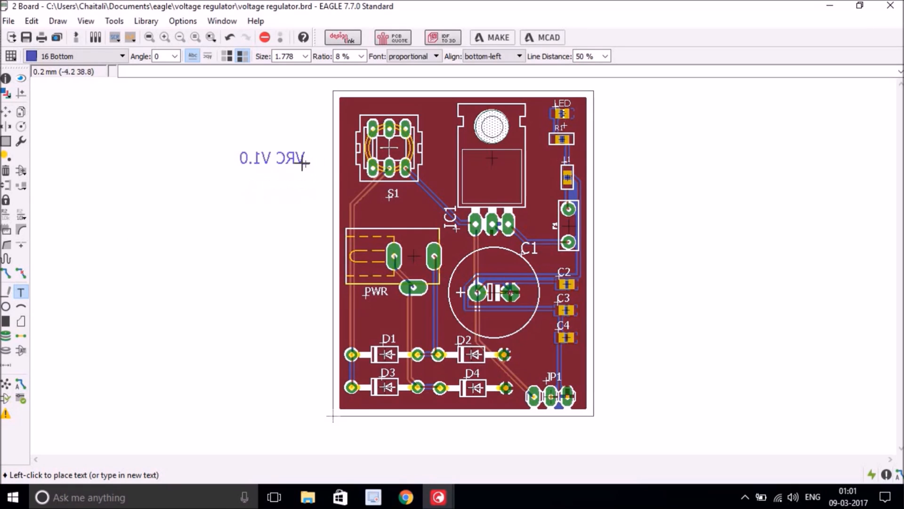
- Place 'VRC V1.0' in vector font on layer 21 tPlace above diode D1
left_click(112, 54)
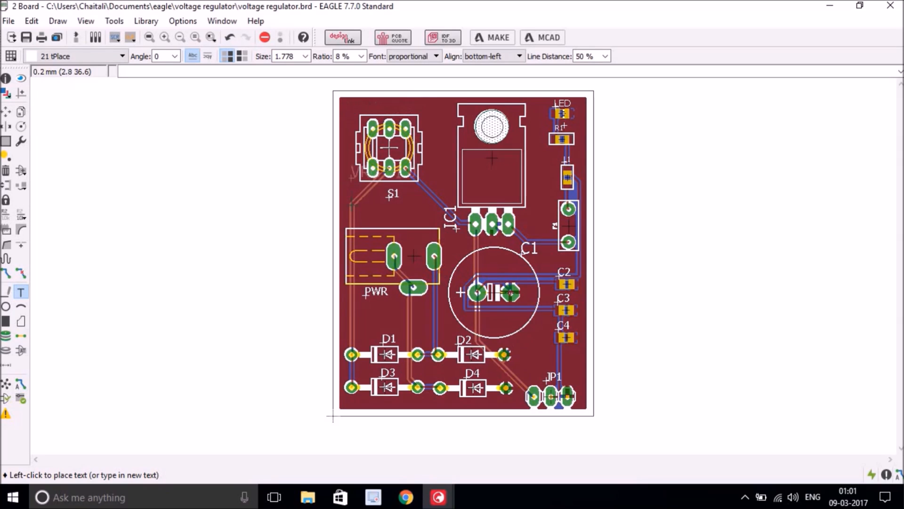
left_click(430, 58)
left_click(423, 68)
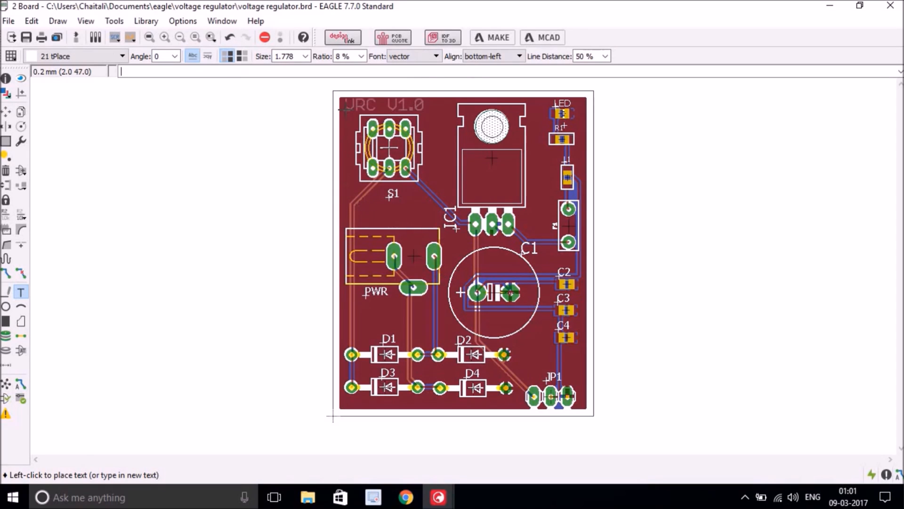
left_click(345, 324)
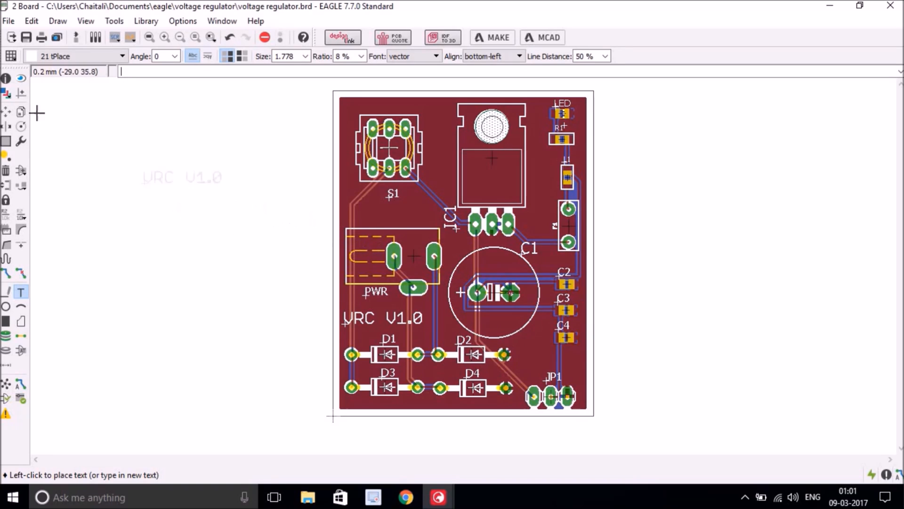
left_click(7, 112)
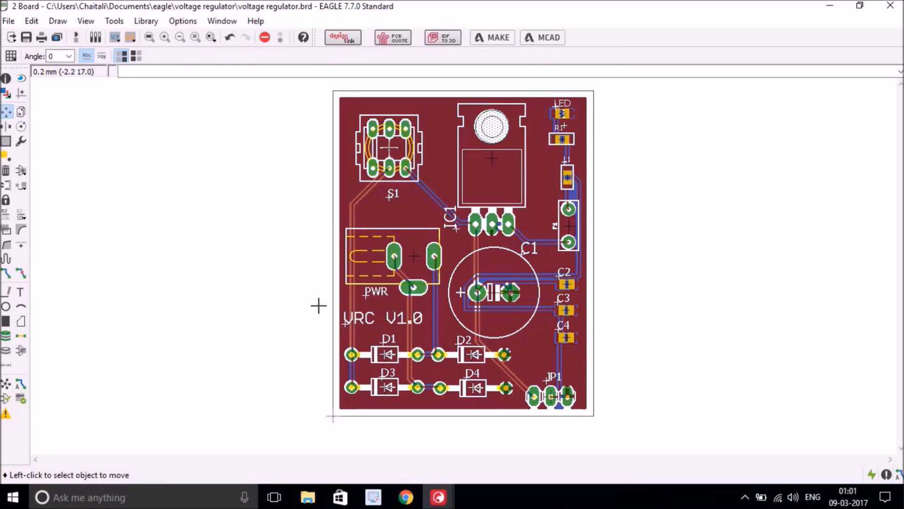
- Save the voltage regulator design from the File menu
left_click(9, 20)
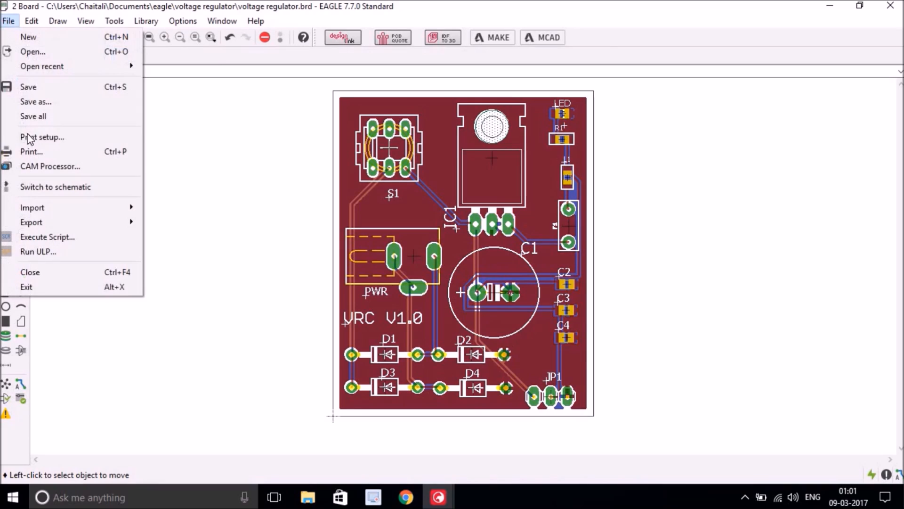
left_click(36, 91)
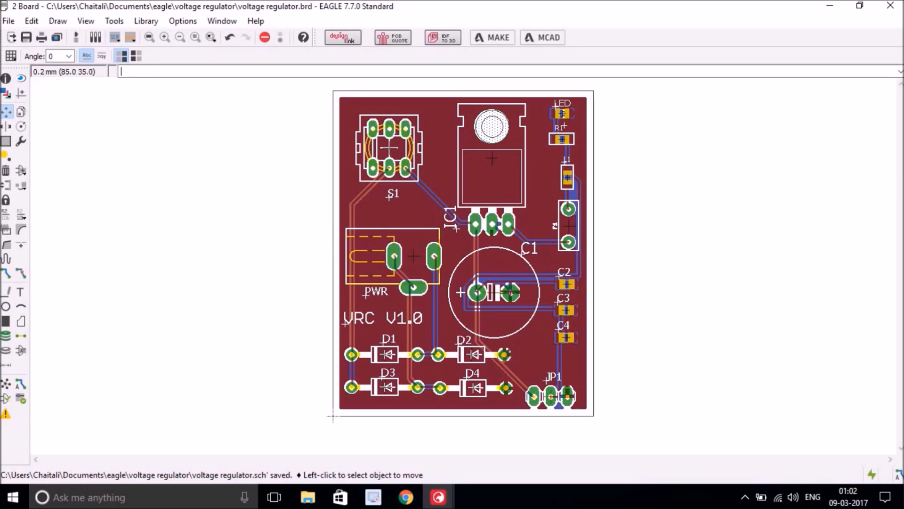
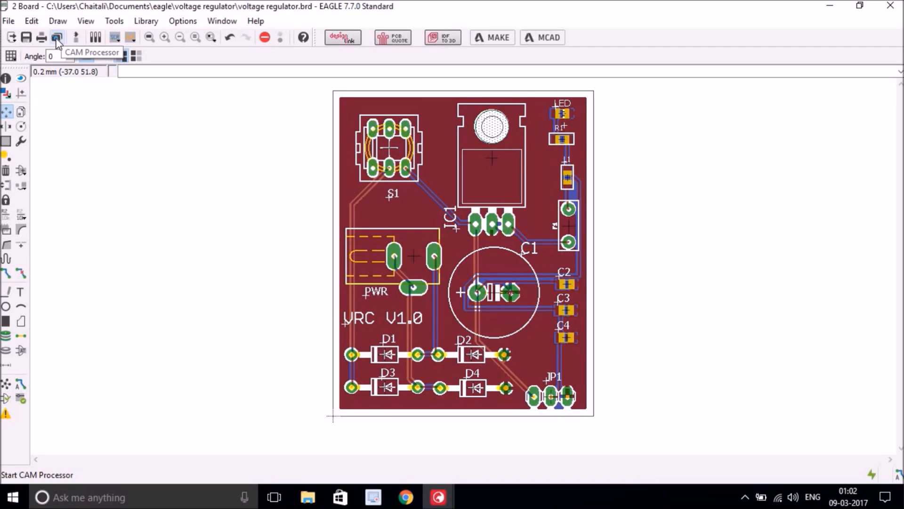
- Open the CAM Processor for the voltage regulator board and show its File menu
left_click(57, 39)
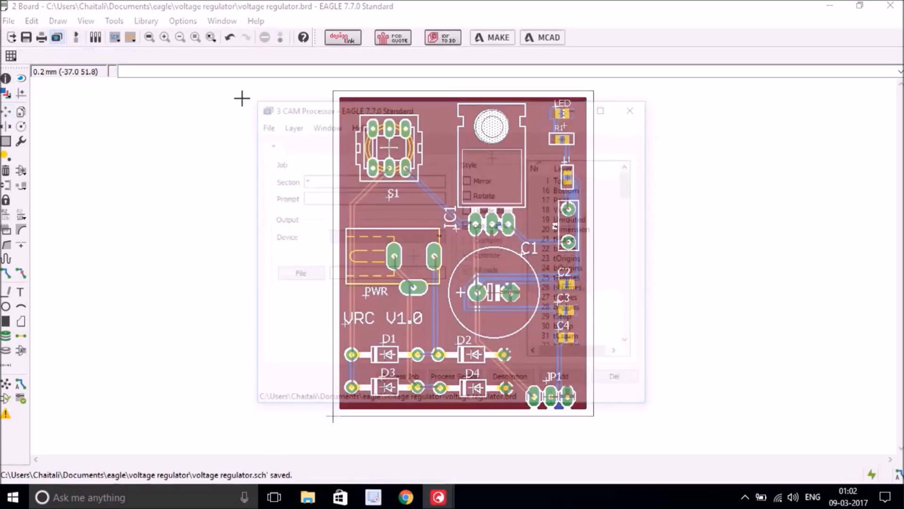
left_click(264, 125)
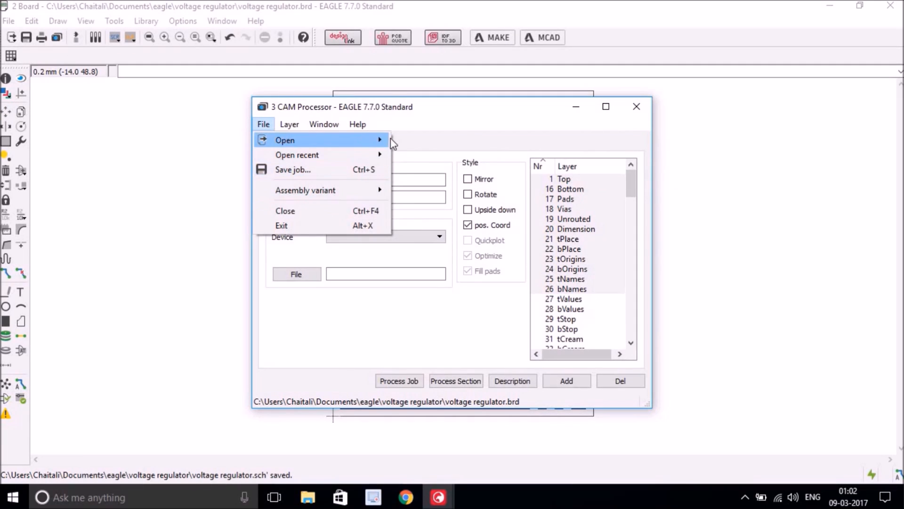
- Load the sfe-gerb274x-JEB.cam job from G:\softwares\Eagle CAD into the CAM Processor
mouse_move(361, 142)
left_click(424, 211)
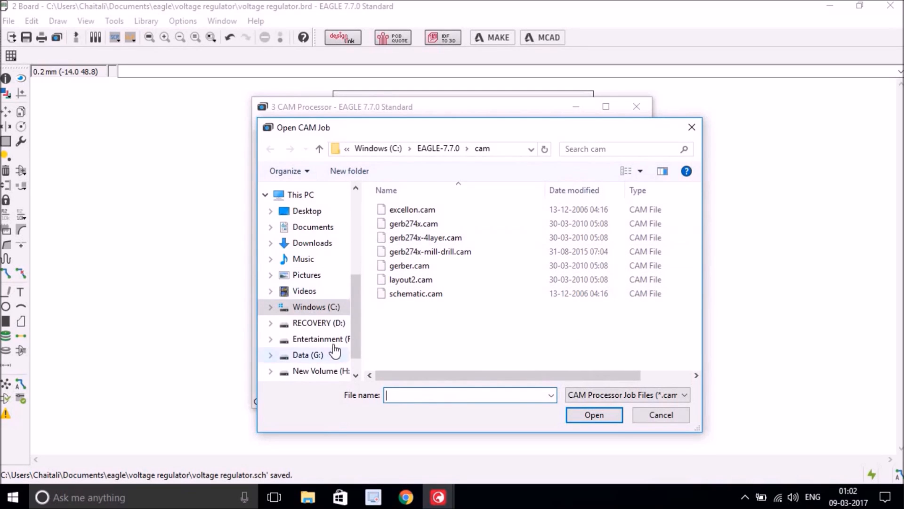
left_click(314, 356)
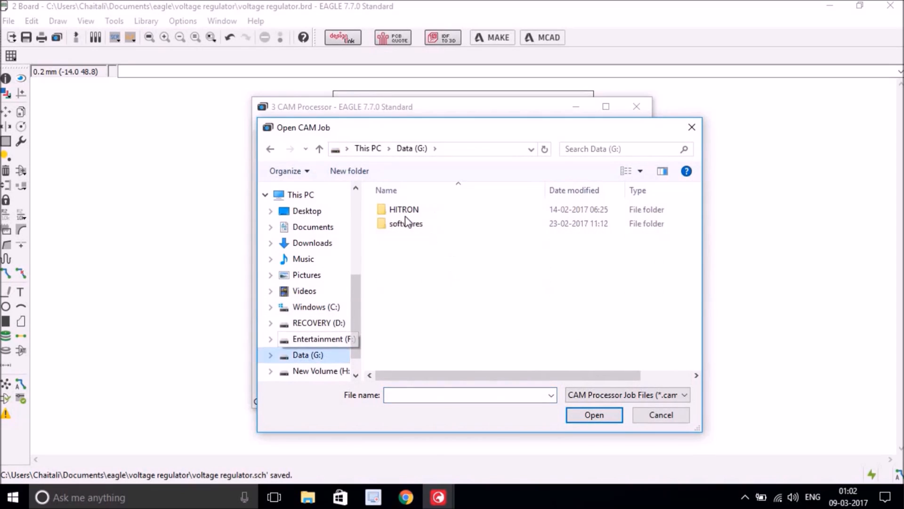
double_click(412, 225)
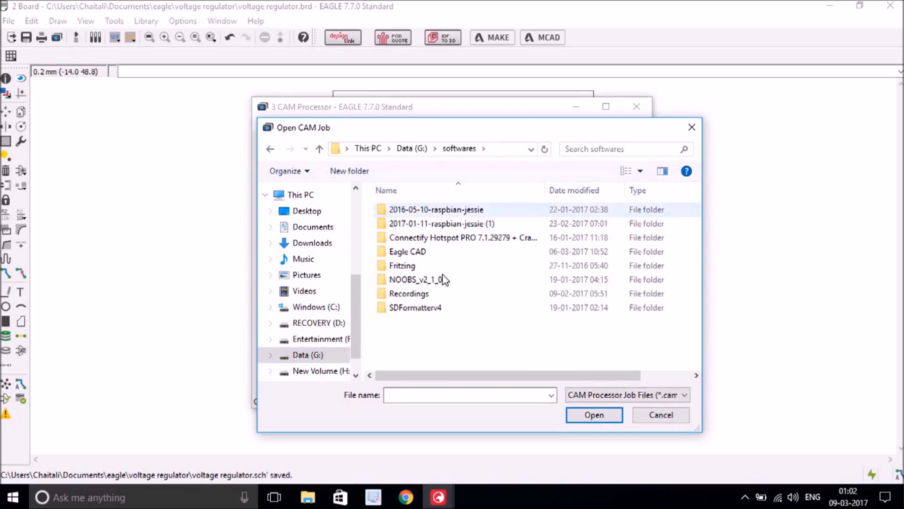
double_click(409, 252)
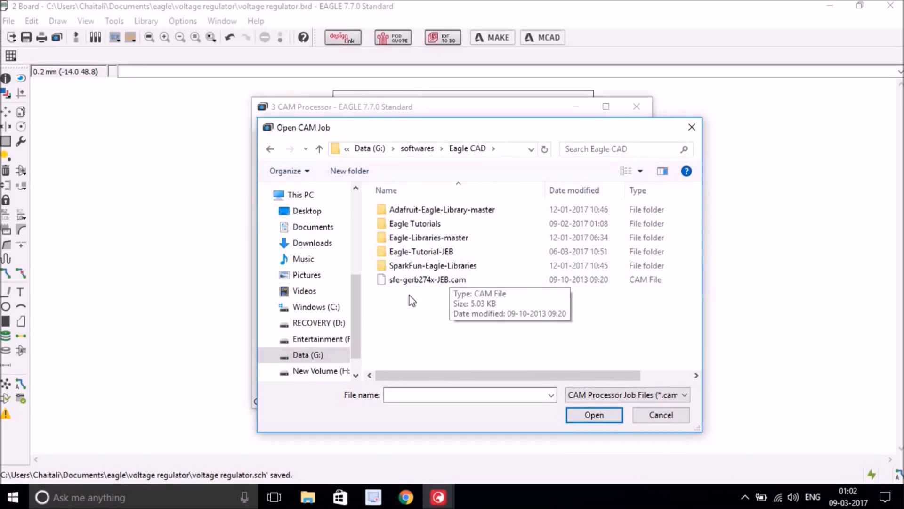
left_click(449, 281)
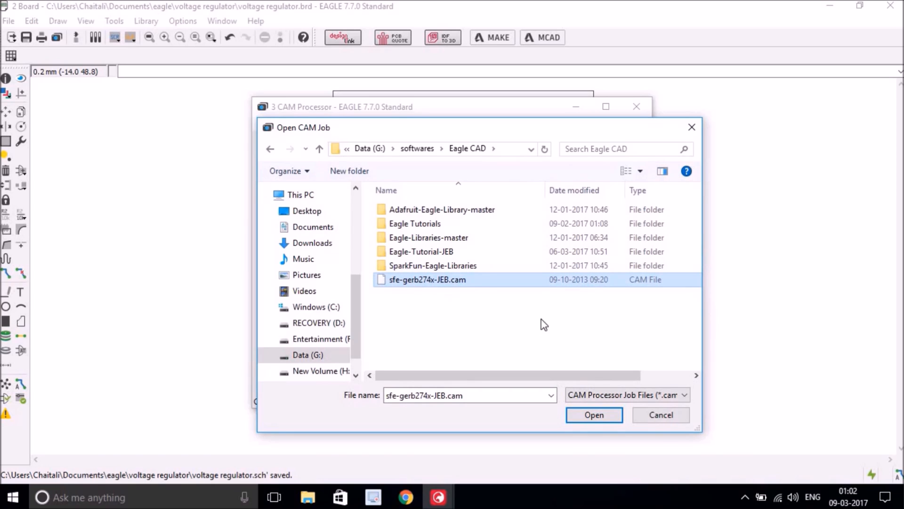
left_click_drag(570, 126, 426, 118)
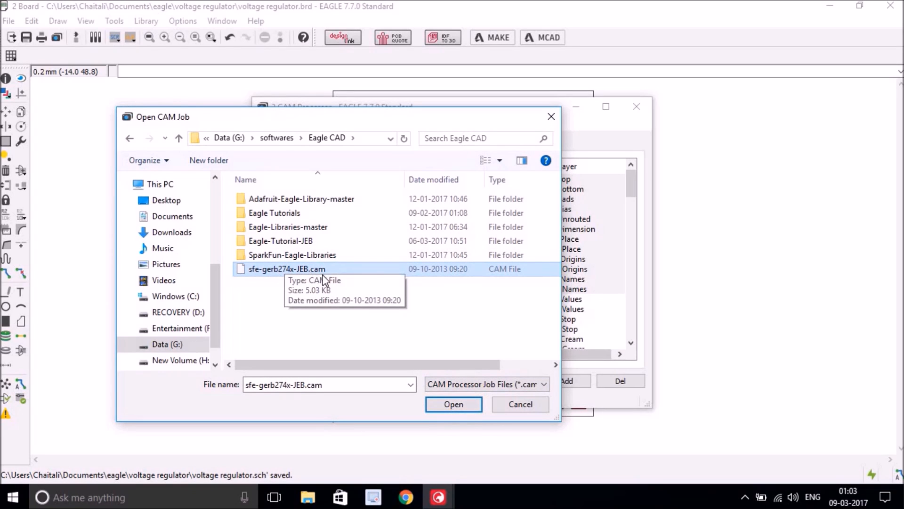
left_click(448, 406)
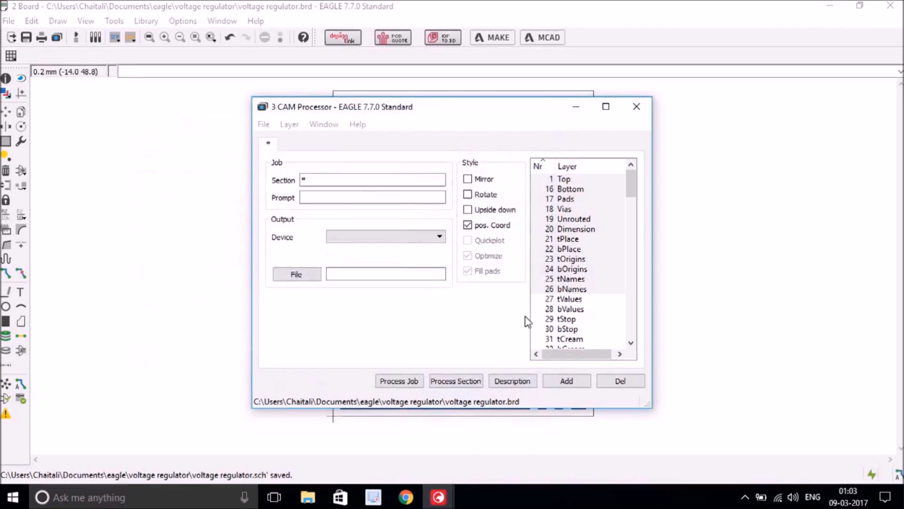
left_click(419, 238)
left_click(419, 238)
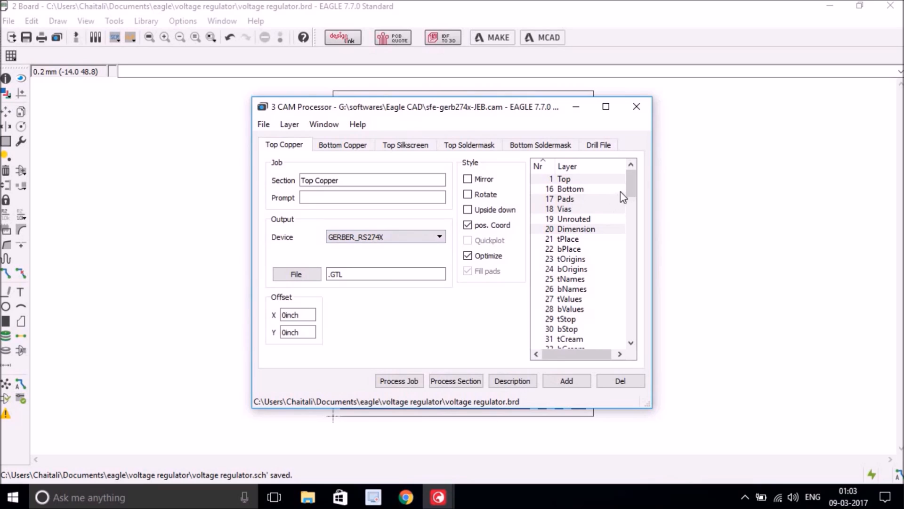
mouse_move(628, 181)
left_mouse_down()
mouse_move(641, 287)
mouse_move(629, 171)
left_mouse_up()
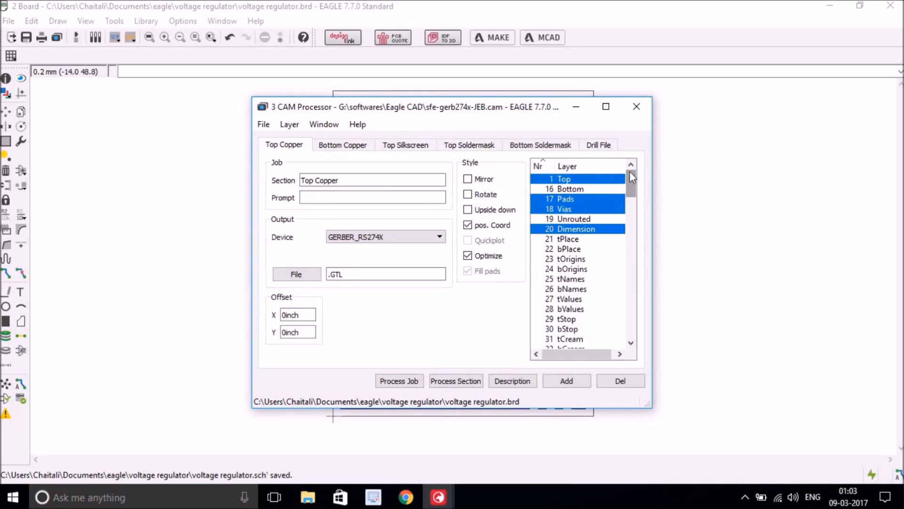
left_click(351, 145)
left_click(412, 145)
left_click(457, 146)
left_click(546, 147)
left_click(589, 147)
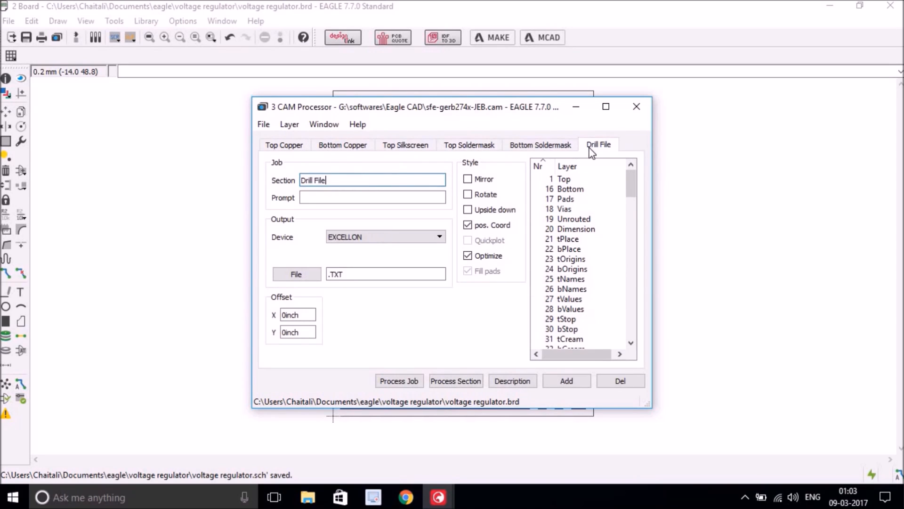
left_click(283, 147)
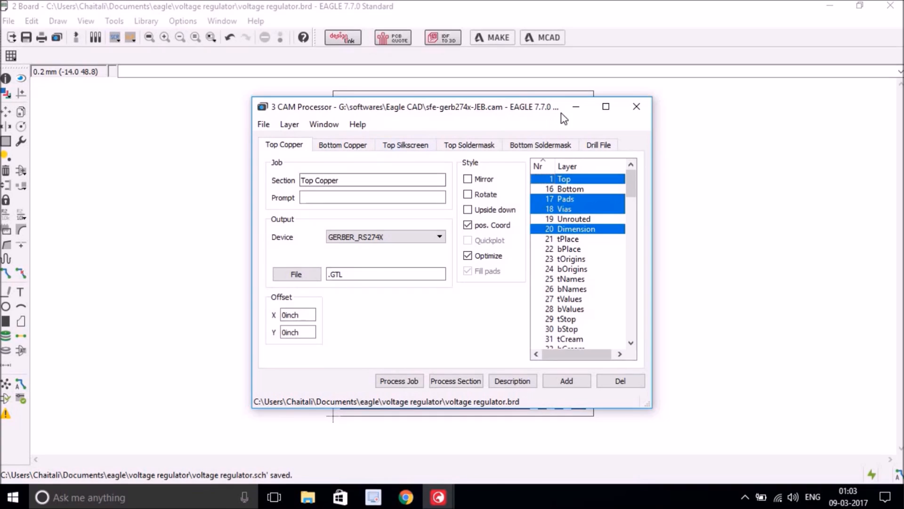
left_click_drag(503, 106, 468, 115)
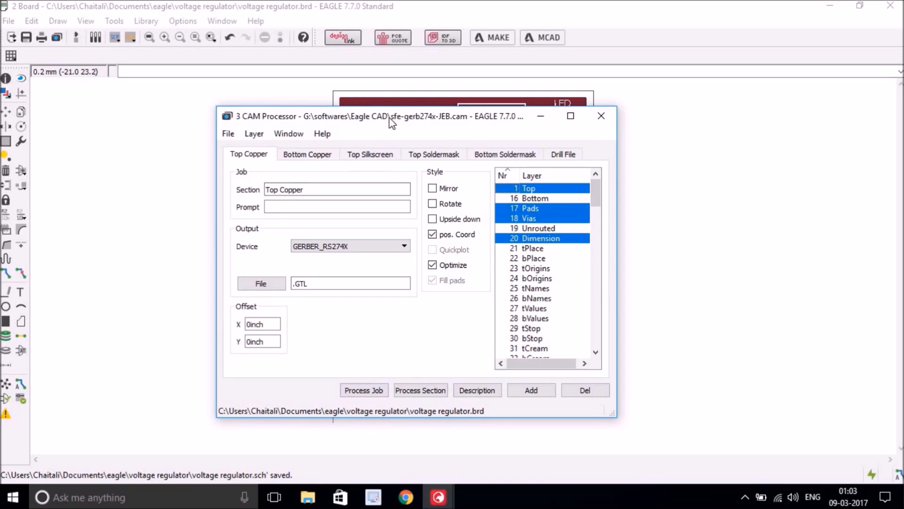
left_click_drag(386, 116, 418, 164)
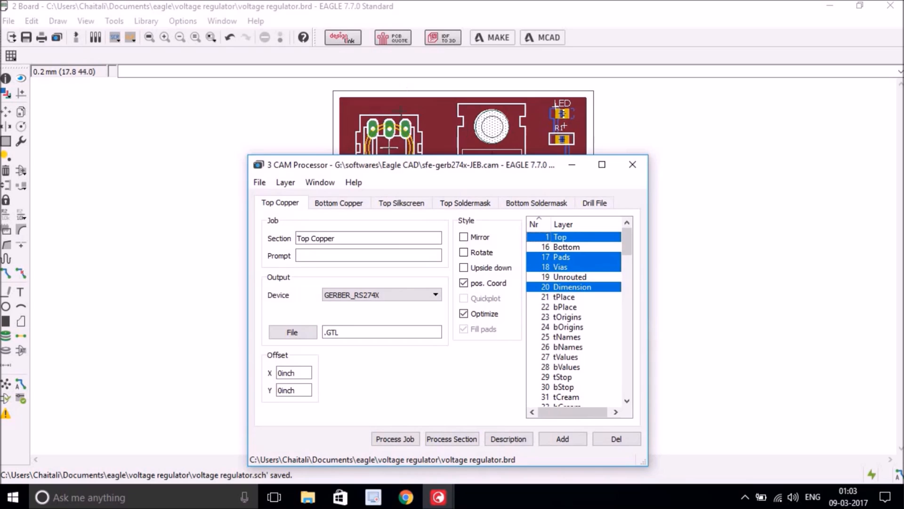
left_click_drag(448, 169, 373, 120)
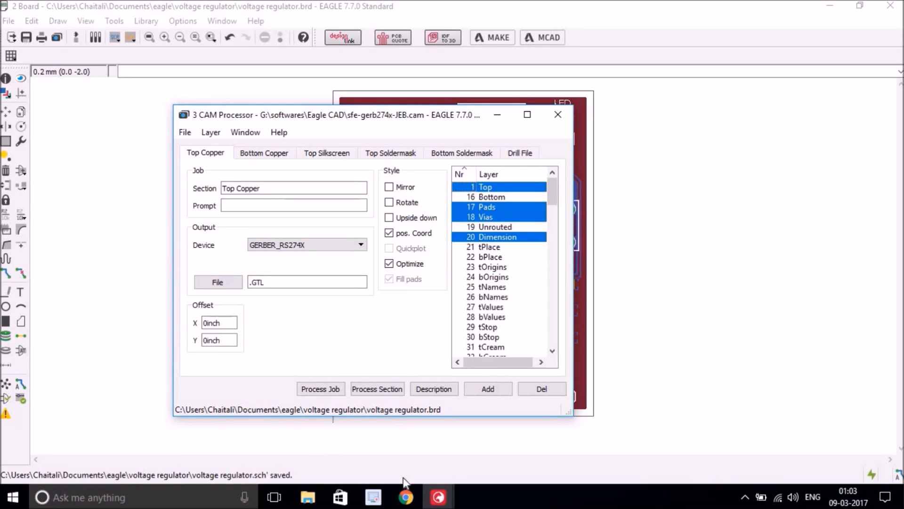
left_click(437, 496)
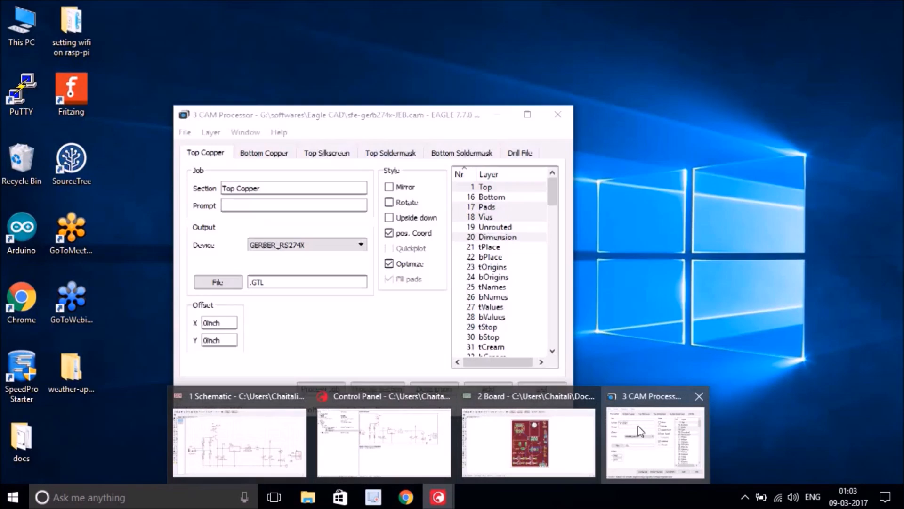
- Bring the Control Panel forward, widen its project tree and Name column, and preview the .brd and .sch files
left_click(642, 426)
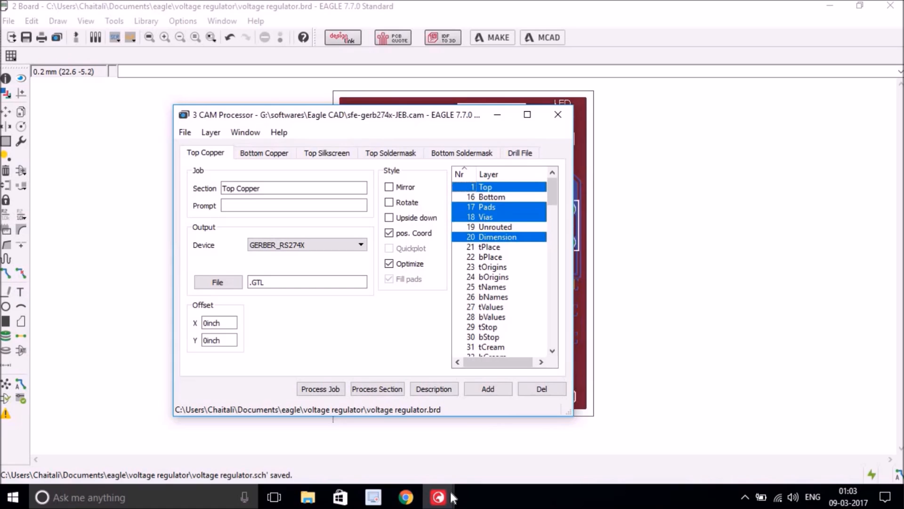
left_click(438, 497)
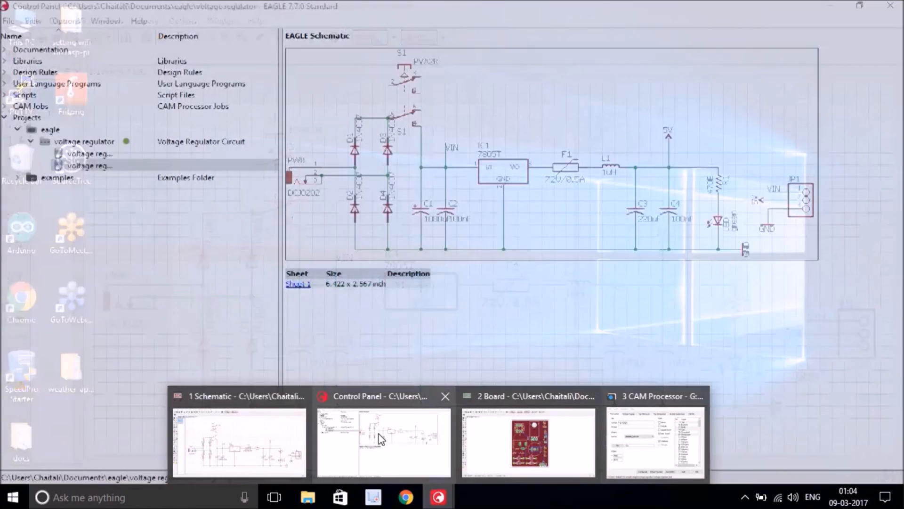
left_click(381, 438)
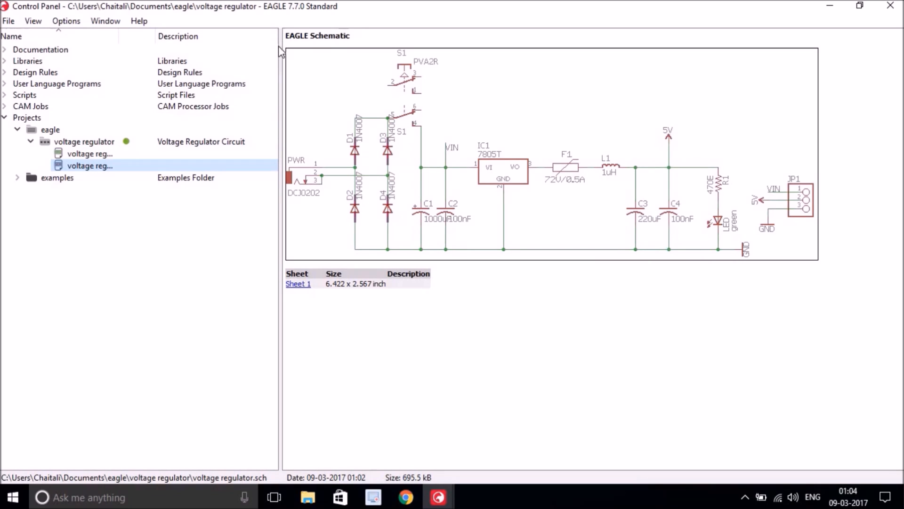
left_click_drag(280, 49, 357, 47)
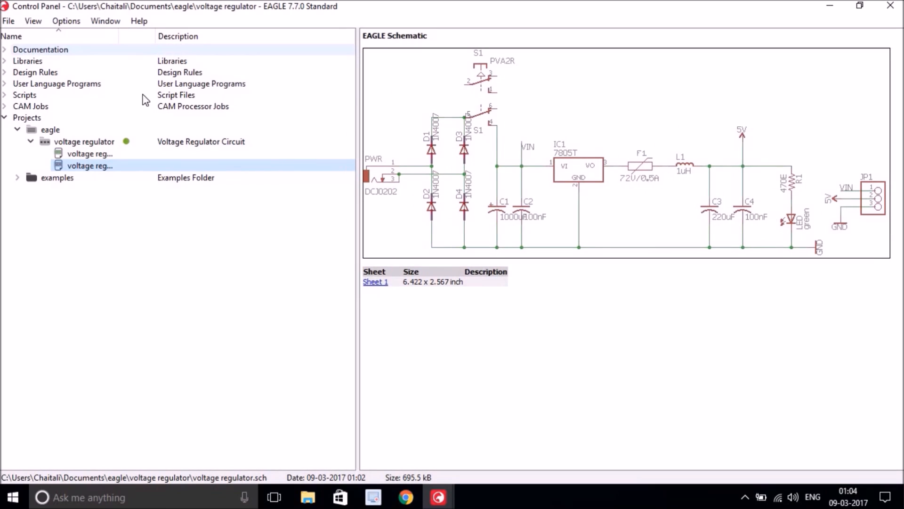
left_click_drag(156, 36, 184, 36)
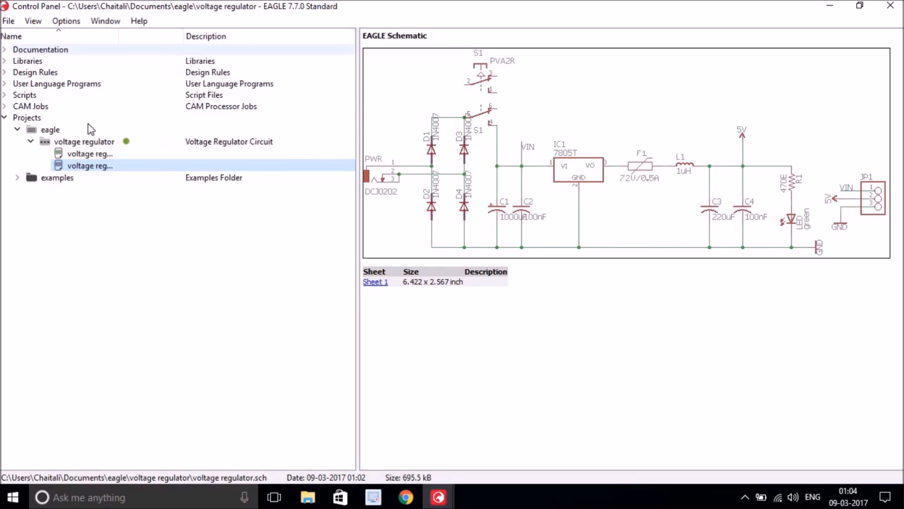
left_click(88, 153)
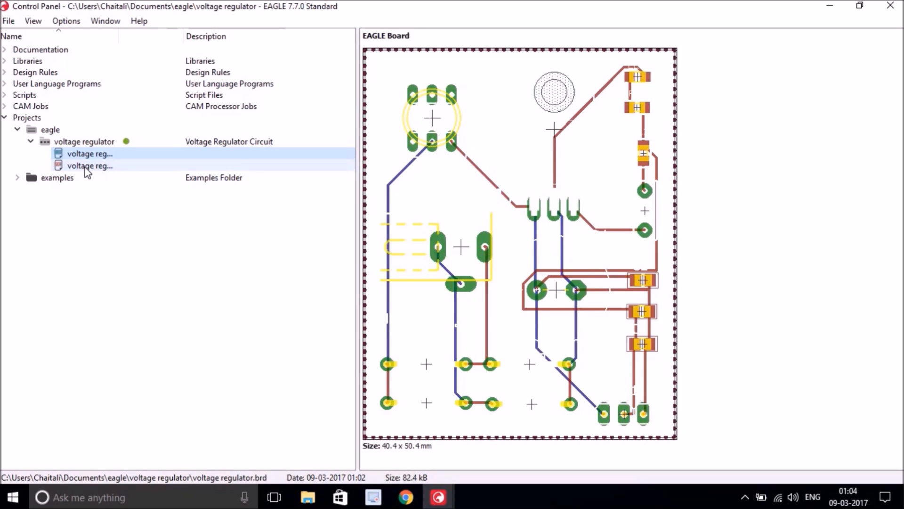
left_click(86, 166)
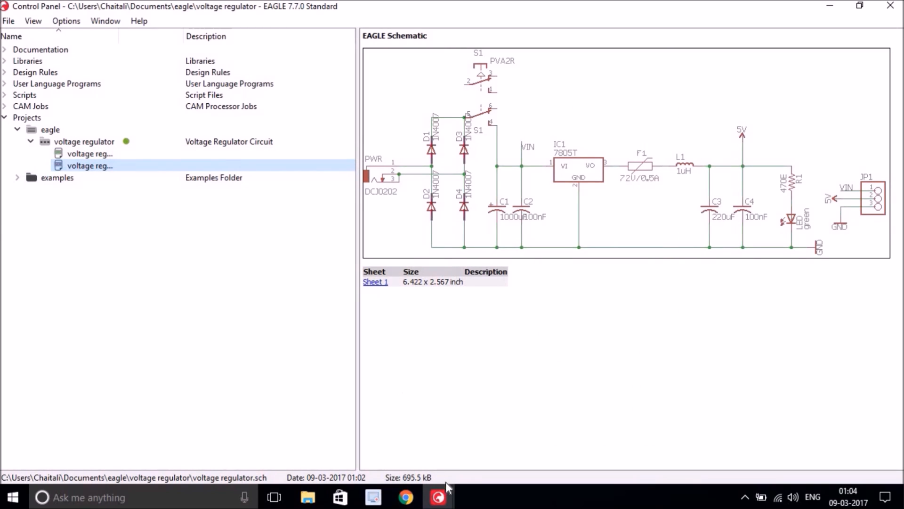
left_click(438, 496)
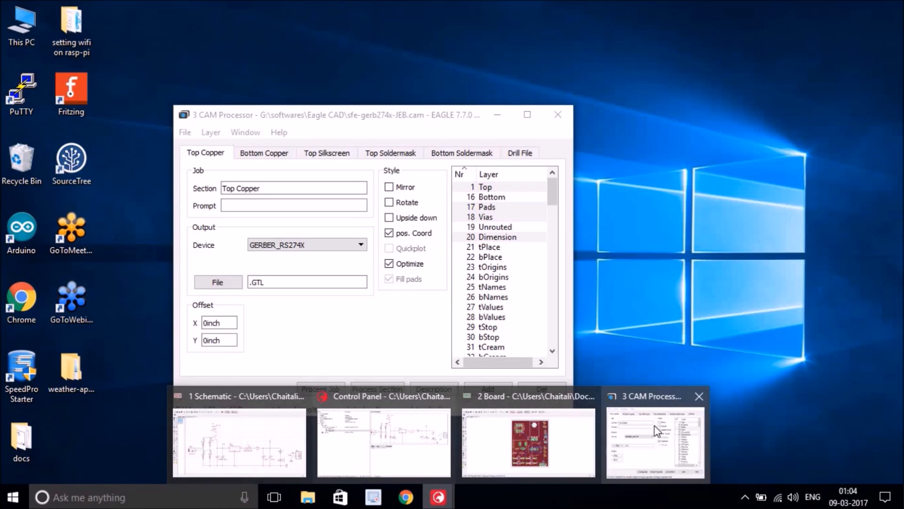
- Run the loaded CAM job to generate the board's Gerber layers and Excellon drill file
mouse_move(593, 433)
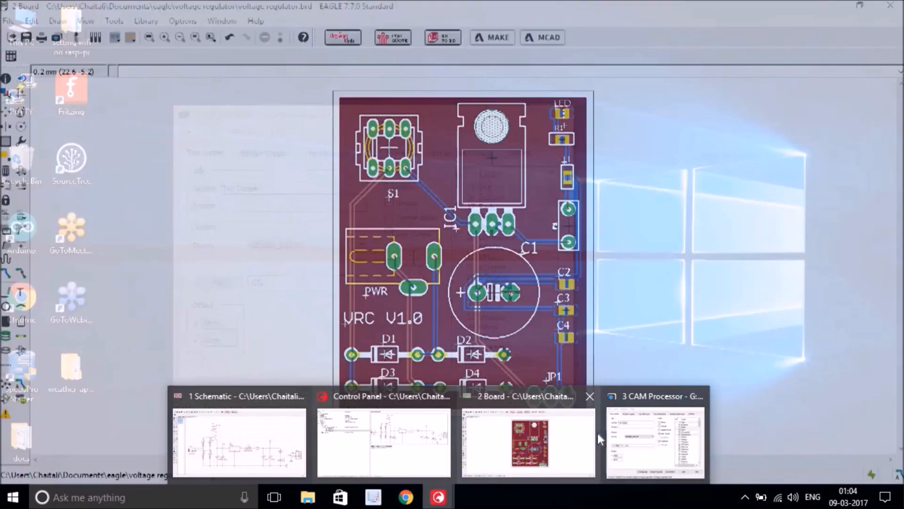
left_click(510, 433)
left_click(438, 496)
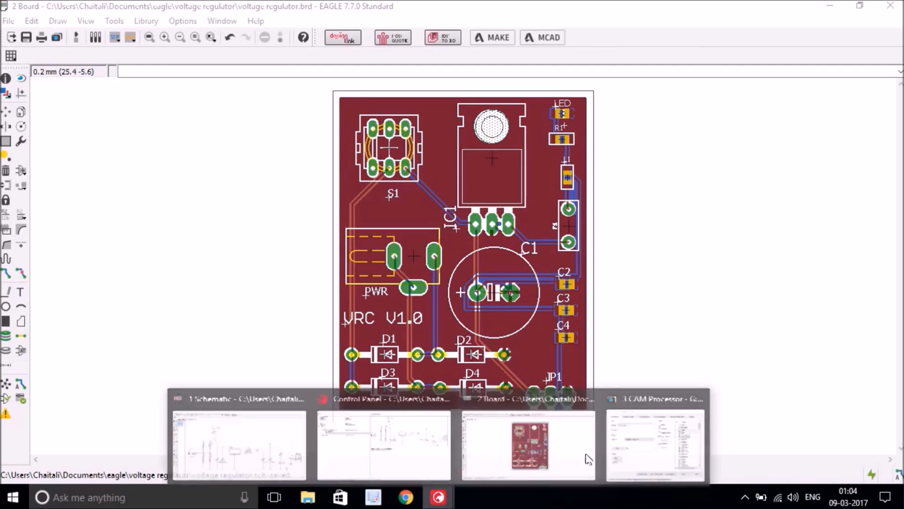
left_click(655, 441)
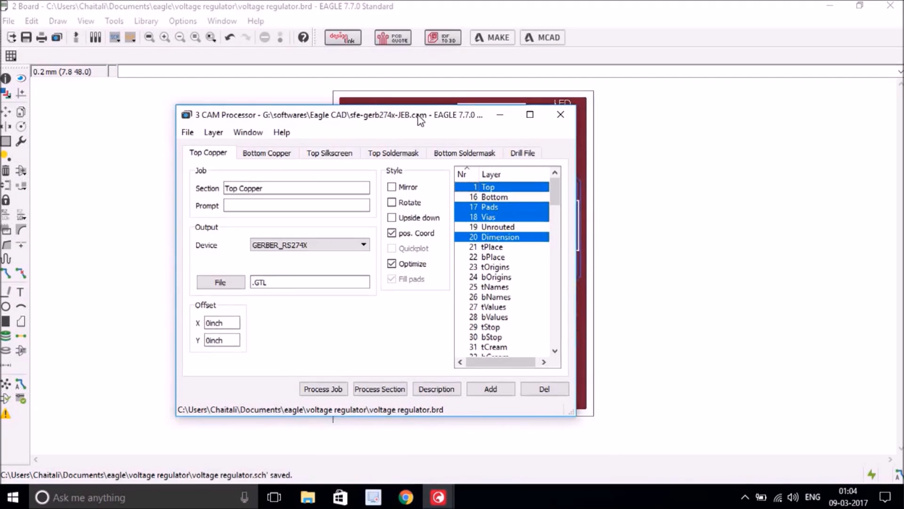
left_click_drag(372, 139, 370, 115)
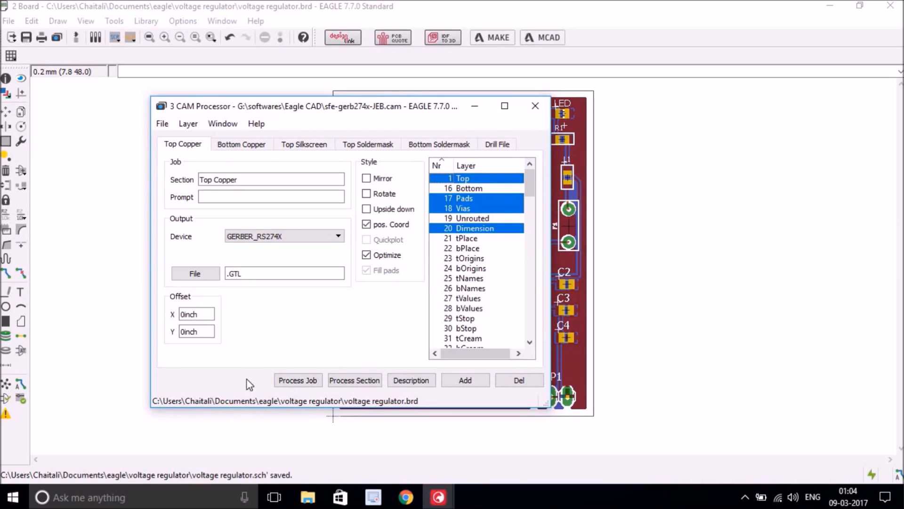
left_click(297, 380)
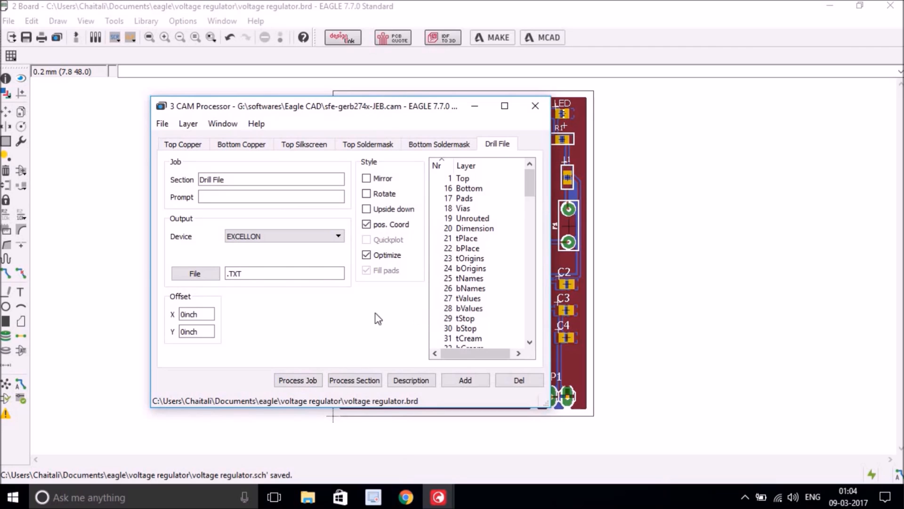
mouse_move(443, 498)
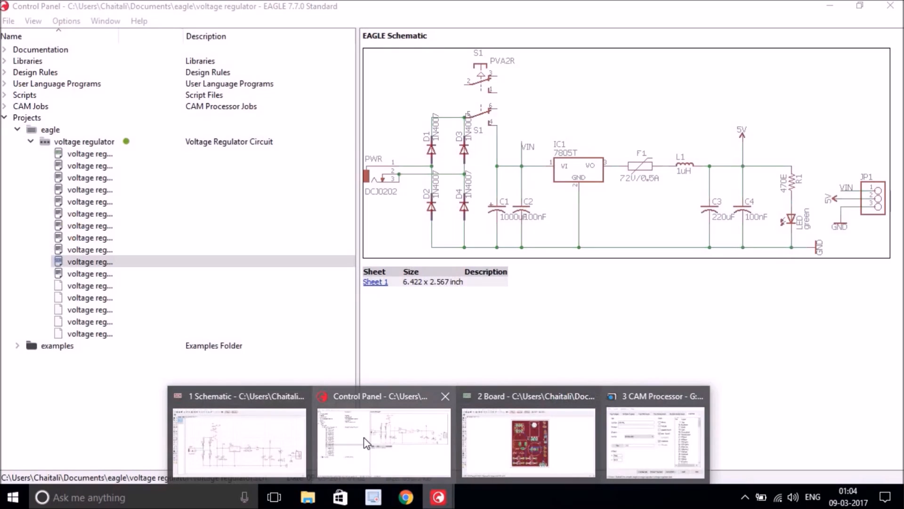
- Widen the Control Panel's Name column and preview the board and schematic files
left_click(366, 442)
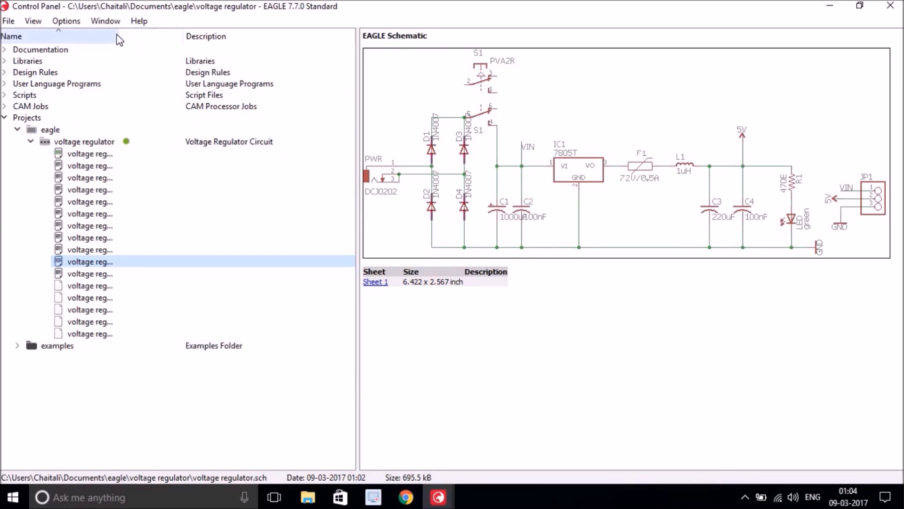
left_click_drag(119, 35, 196, 36)
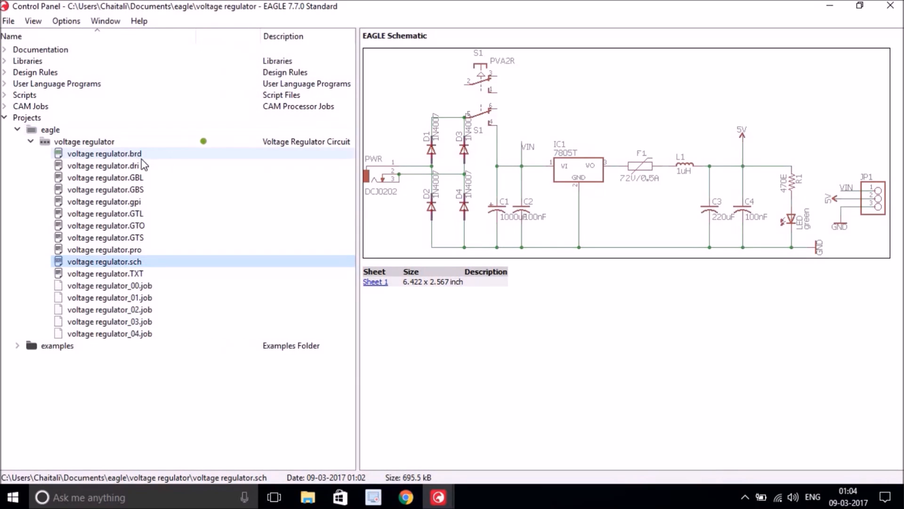
left_click(117, 154)
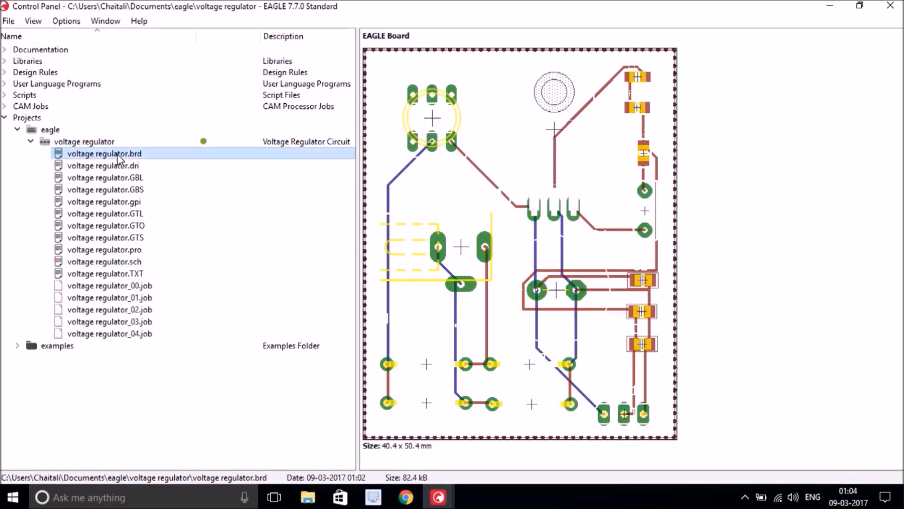
left_click(140, 260)
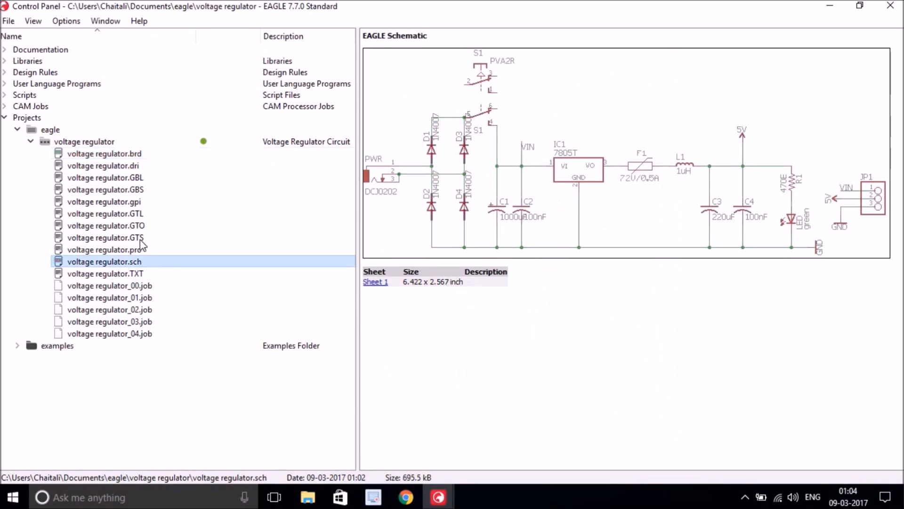
- Preview the generated GBL, GBS, GTL and GTO output files, then go to File Explorer
left_click(140, 181)
left_click(138, 190)
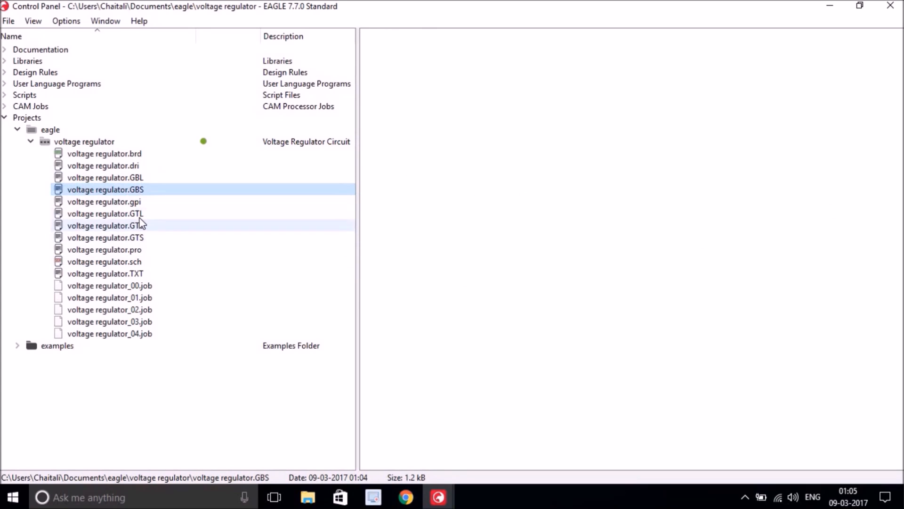
left_click(141, 215)
left_click(143, 227)
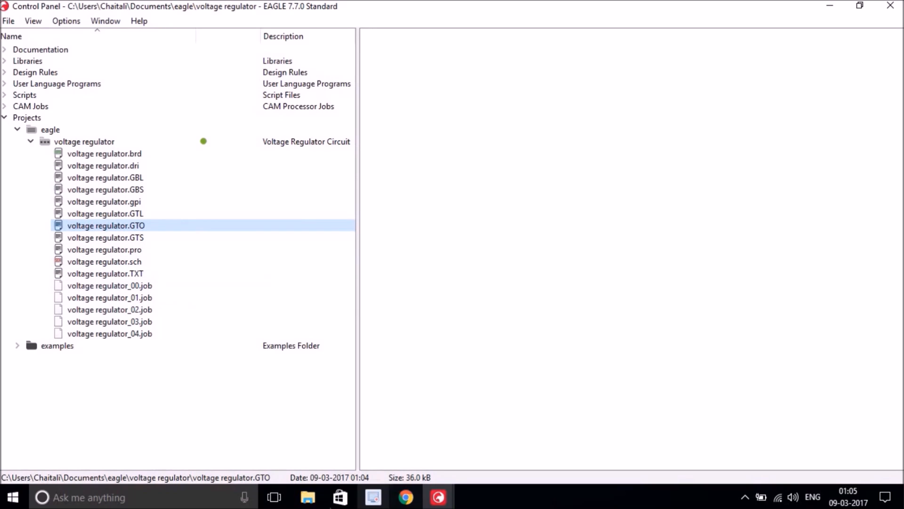
left_click(309, 497)
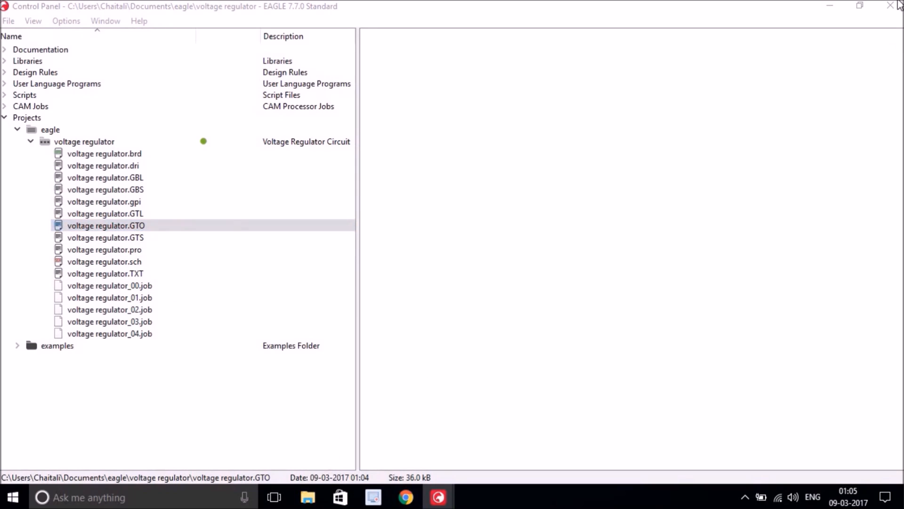
- Navigate to the Documents\eagle\voltage regulator project folder
left_click(118, 176)
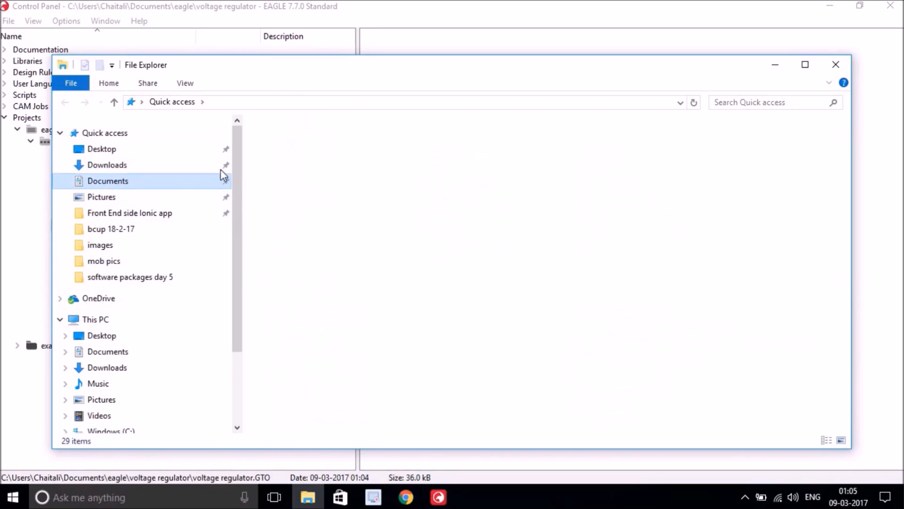
double_click(285, 155)
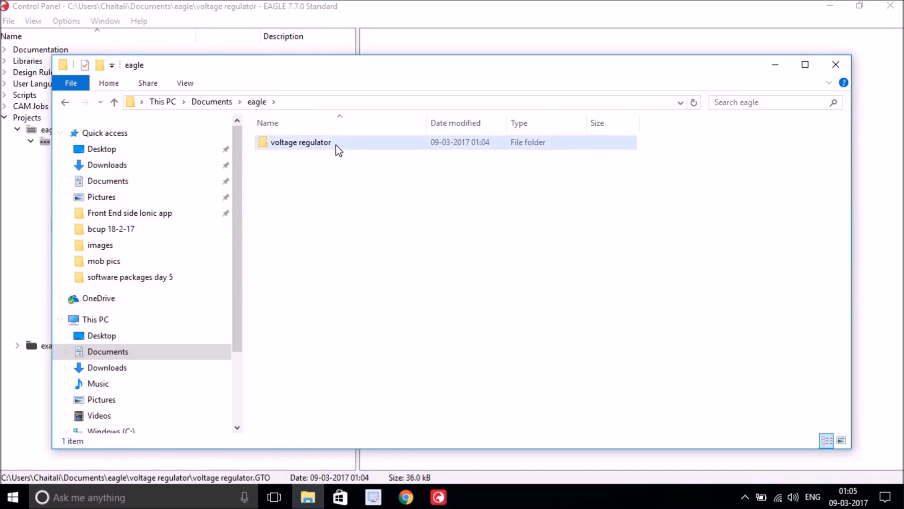
double_click(337, 144)
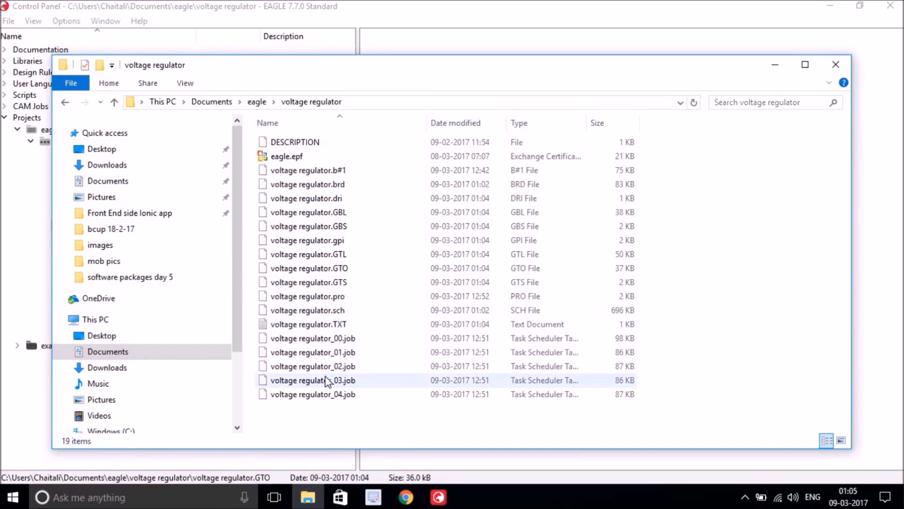
- Select the GBL, GBS, GTL, GTO, GTS and TXT output files together
left_click(343, 211)
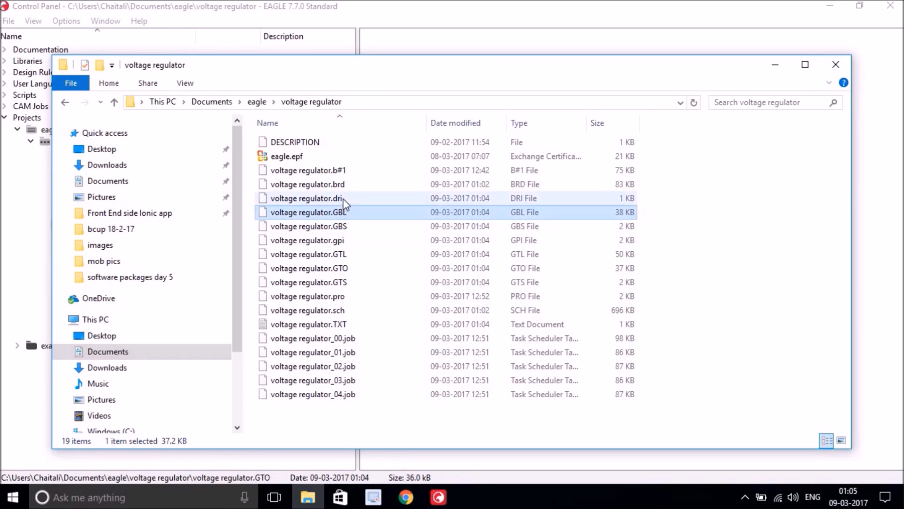
left_click(343, 198)
left_click(332, 213)
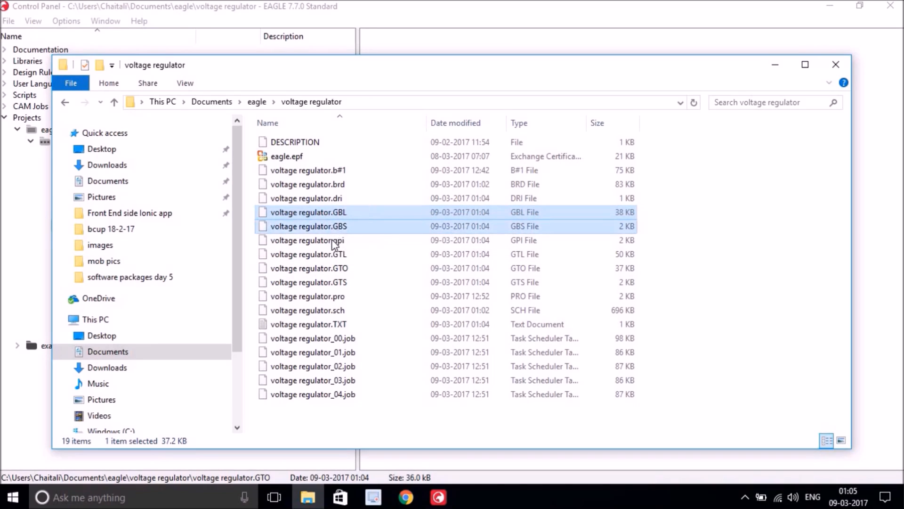
left_click(339, 230, "ctrl")
left_click(340, 254, "ctrl")
left_click(343, 268, "ctrl")
left_click(344, 283, "ctrl")
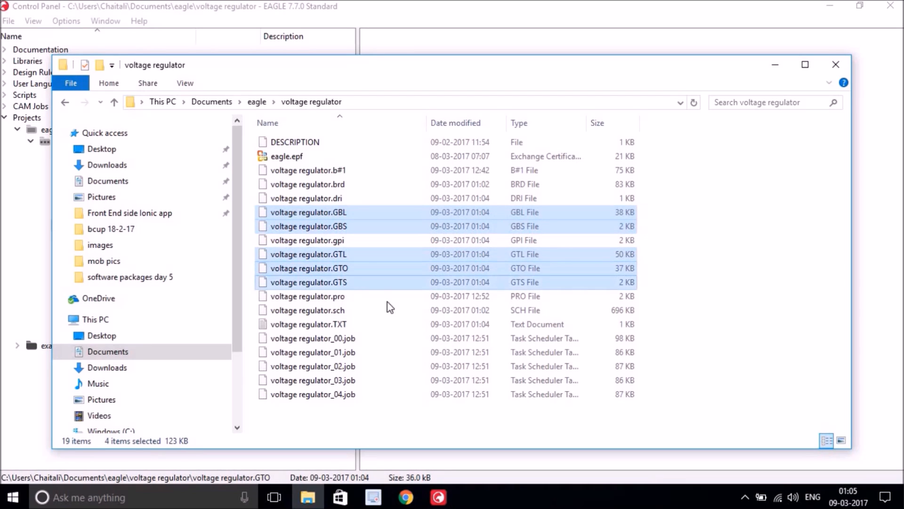
left_click(307, 324, "ctrl")
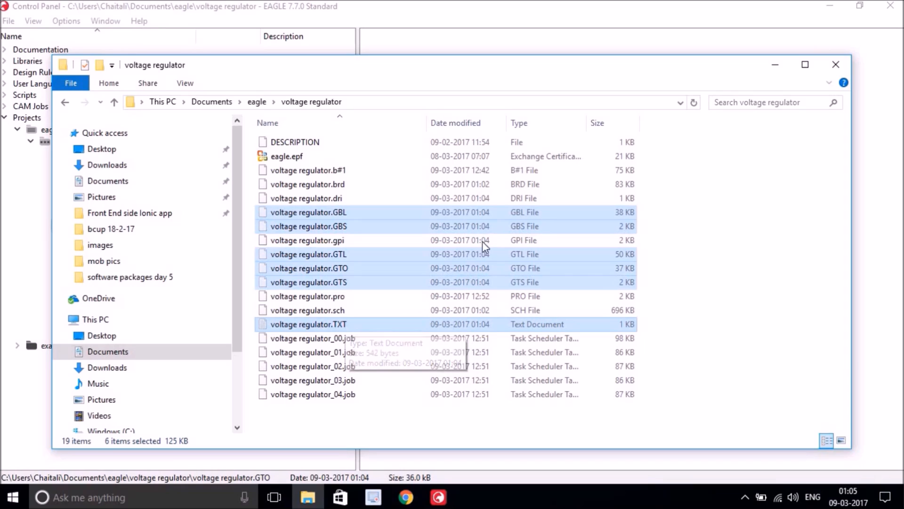
- Create a new folder named 'Gerber' in the voltage regulator project folder
right_click(698, 228)
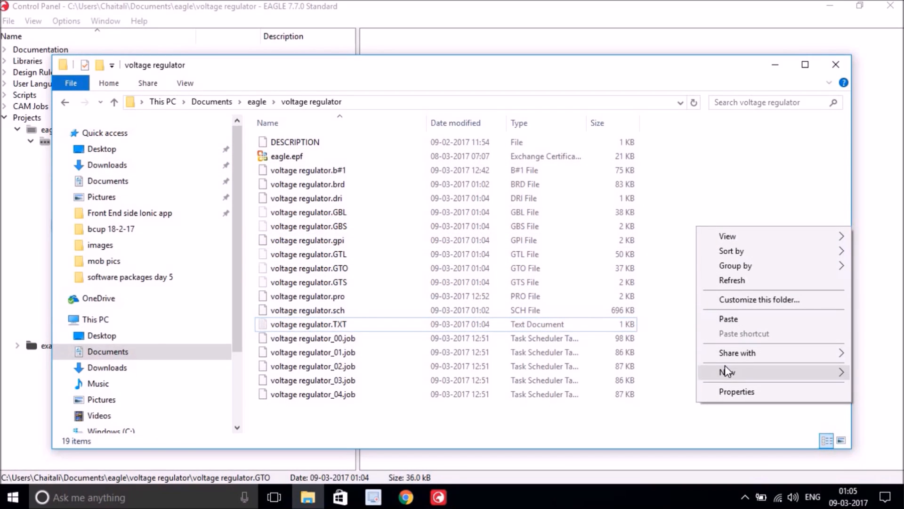
mouse_move(727, 369)
left_click(575, 204)
type("Gerber")
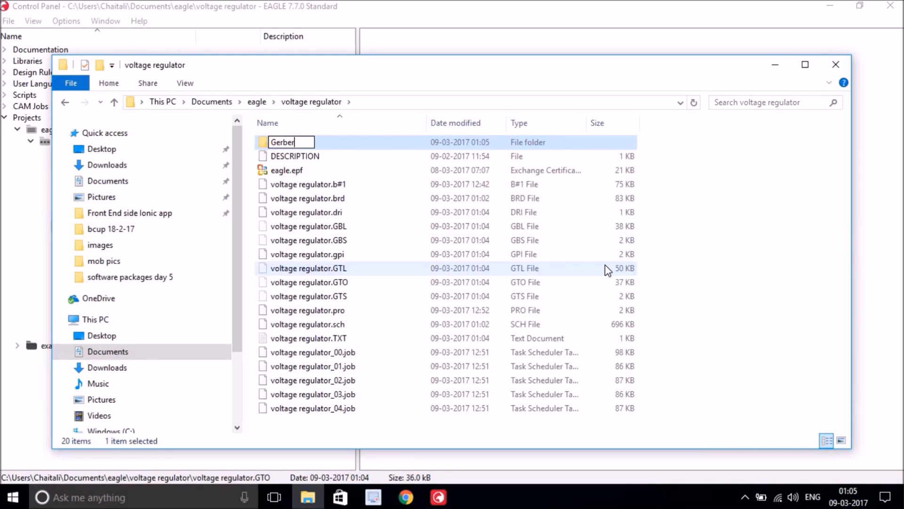
key("Return")
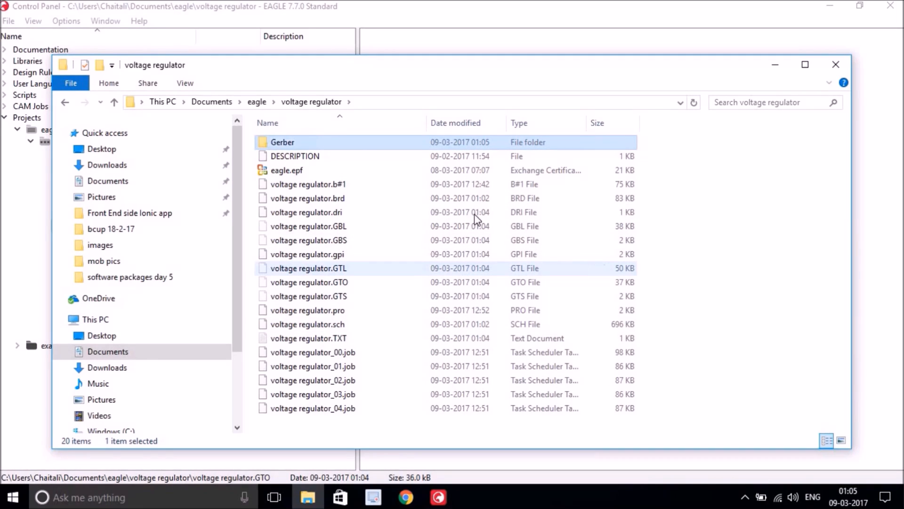
- Paste the six output files into the Gerber folder and return to the EAGLE board editor
double_click(352, 147)
right_click(346, 167)
left_click(389, 258)
left_click(403, 271)
left_click_drag(336, 256, 320, 145)
left_click(426, 272)
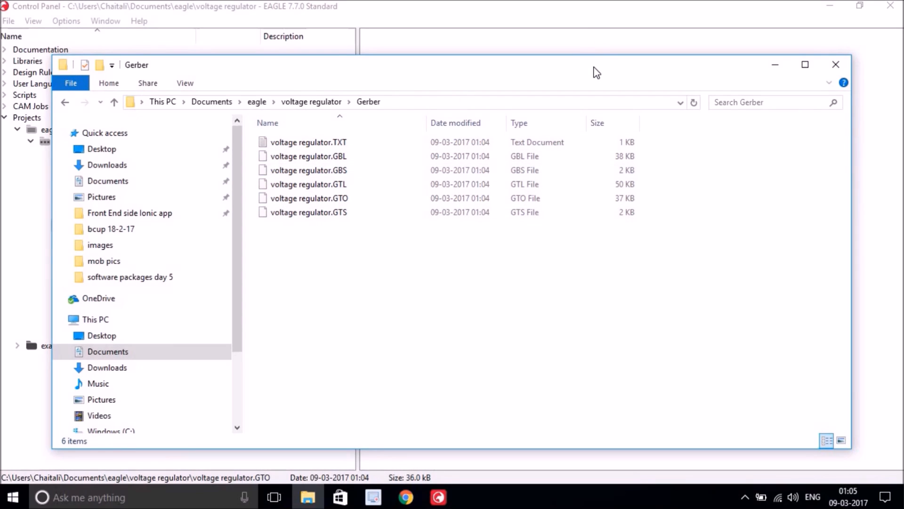
left_click_drag(593, 66, 584, 40)
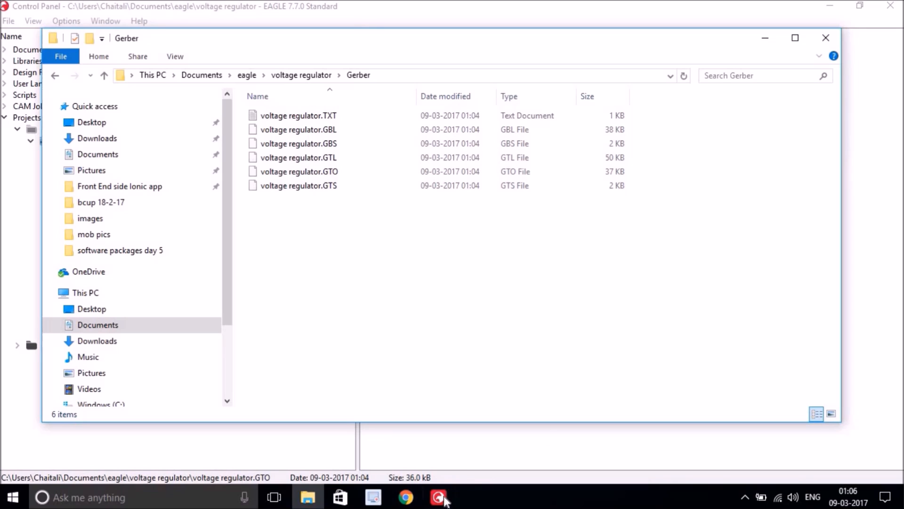
mouse_move(445, 500)
left_click(531, 438)
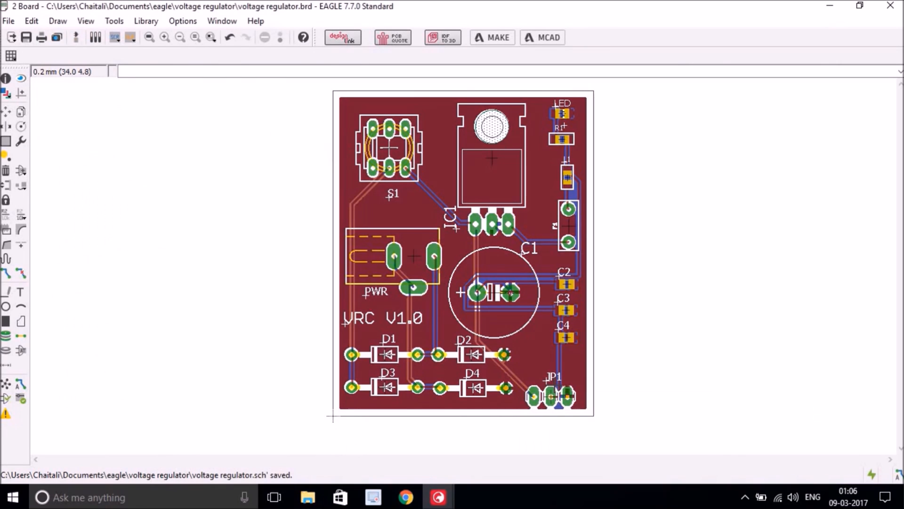